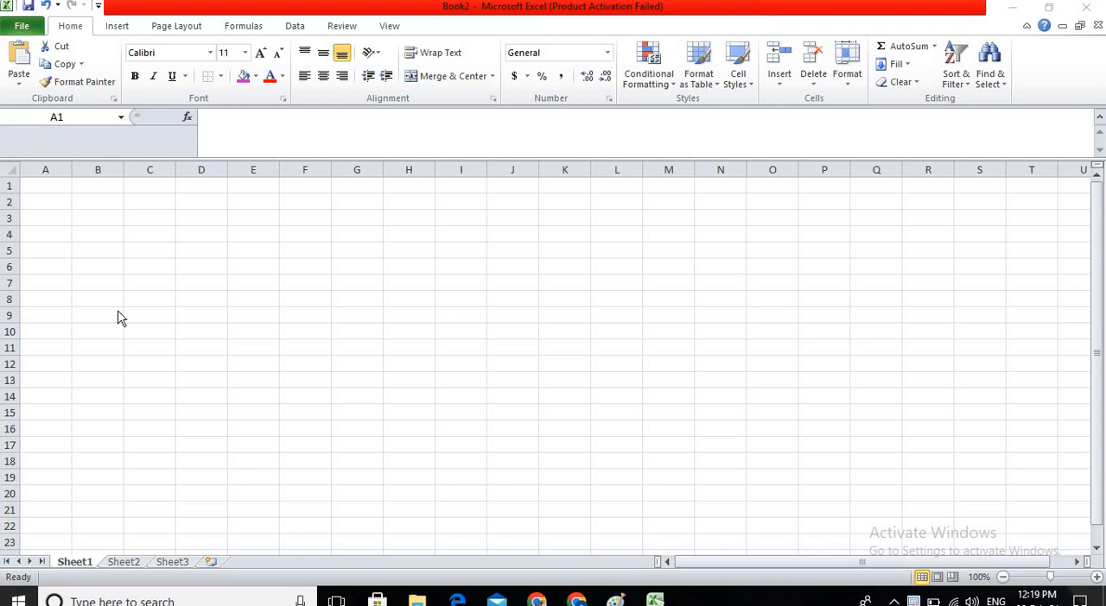
Fill the range A1:O14 with the formula =RANDBETWEEN(20,90).
left_click(99, 229)
double_click(55, 188)
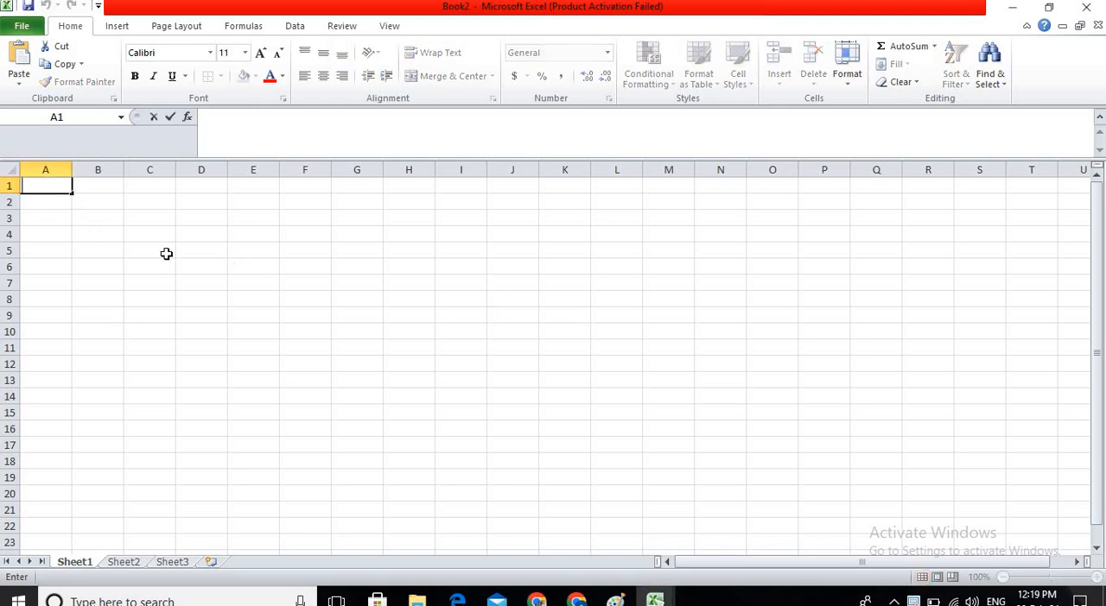
left_click(253, 267)
left_click_drag(52, 188, 750, 396)
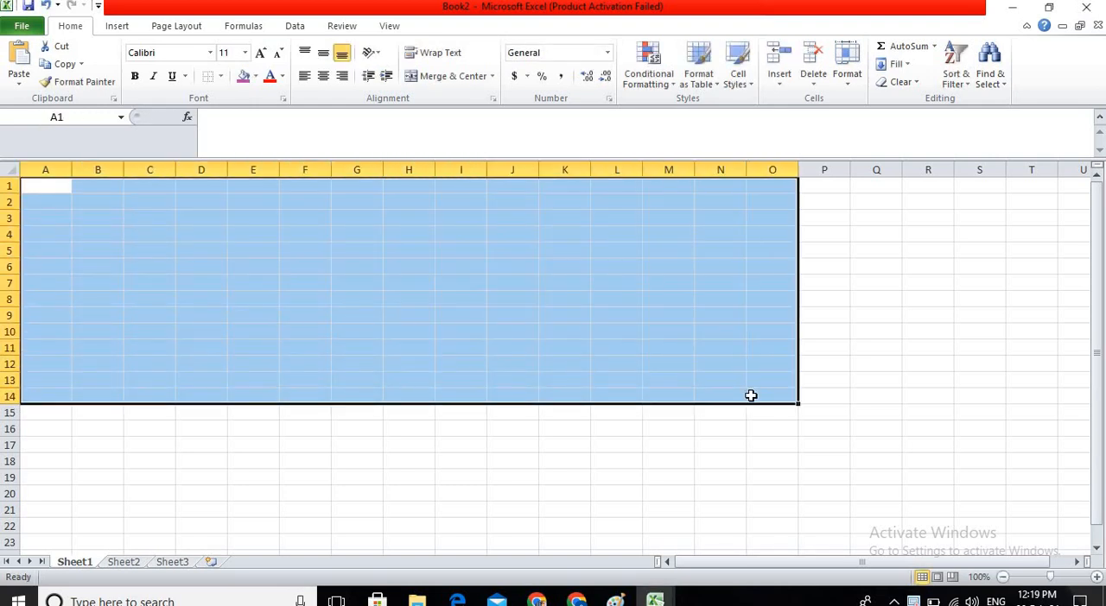
type("=ra")
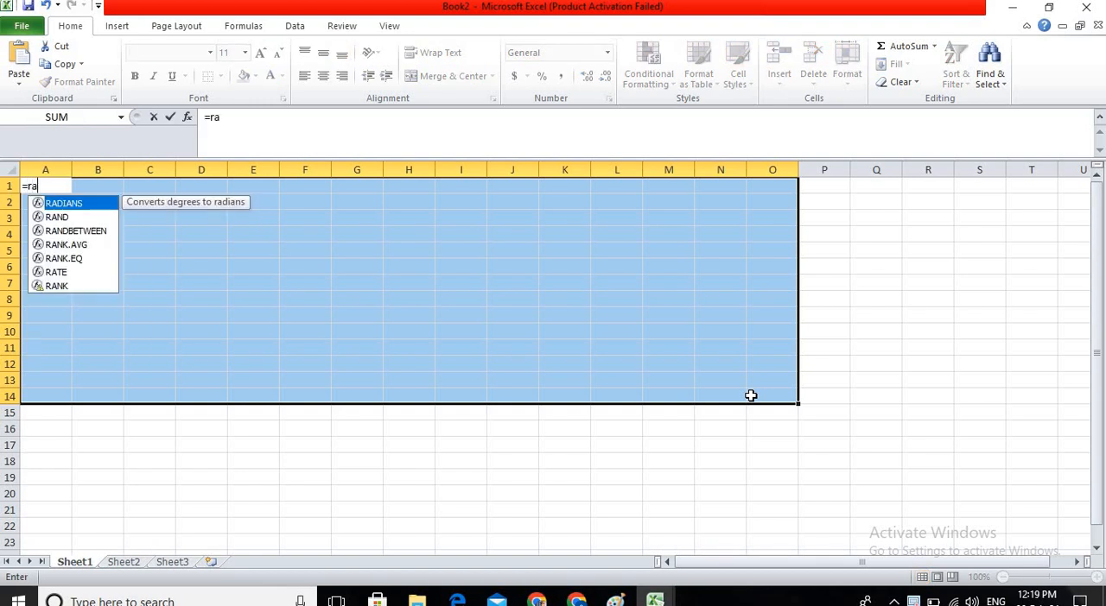
key("Down")
key("Down")
key("Tab")
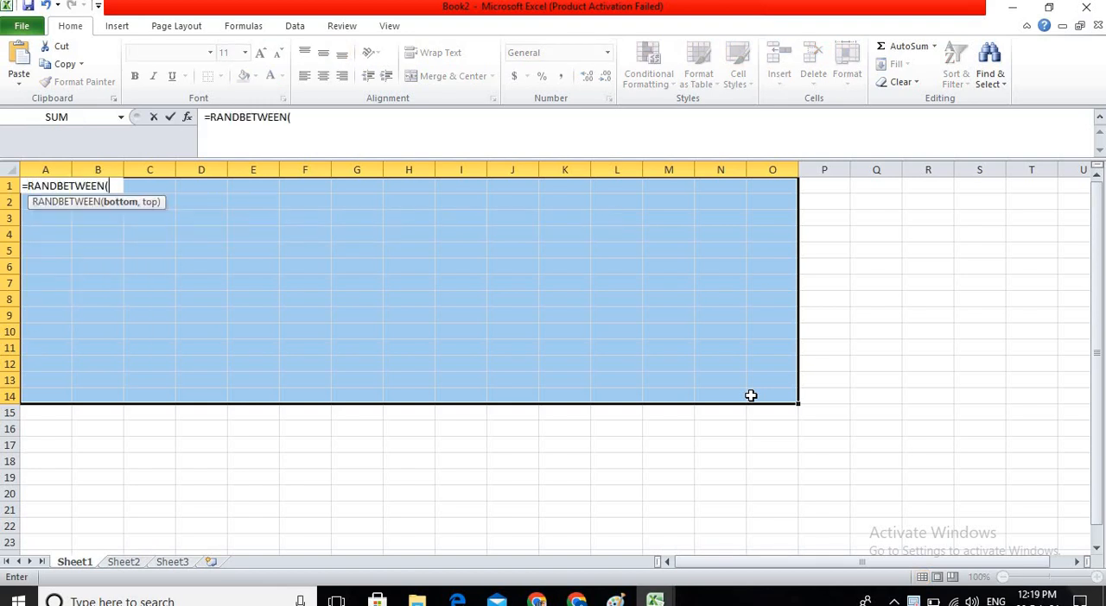
type("20,")
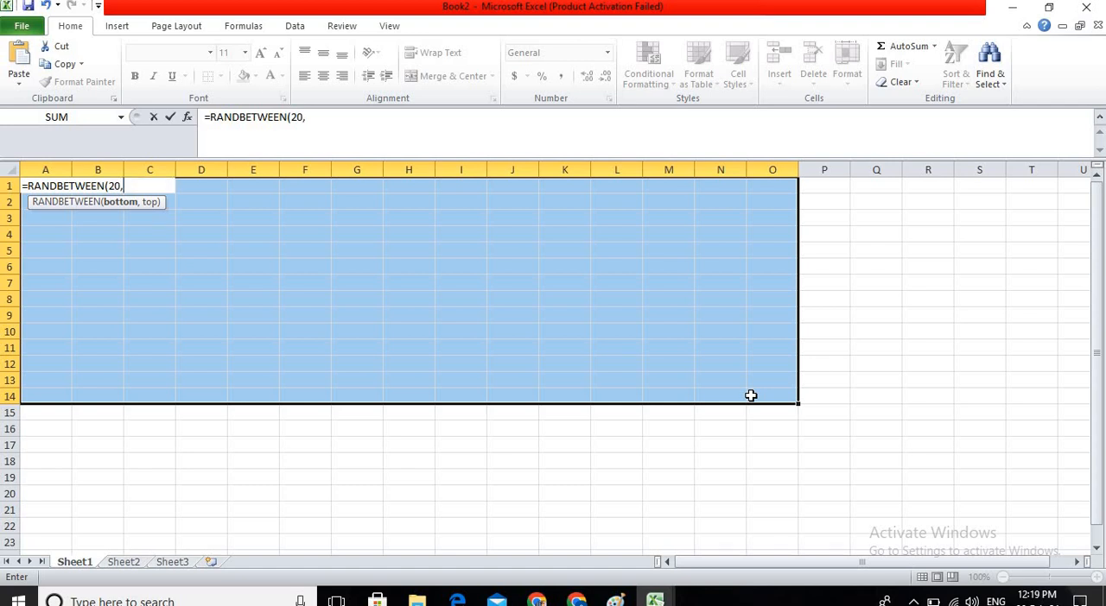
type("90")
key("ctrl+Return")
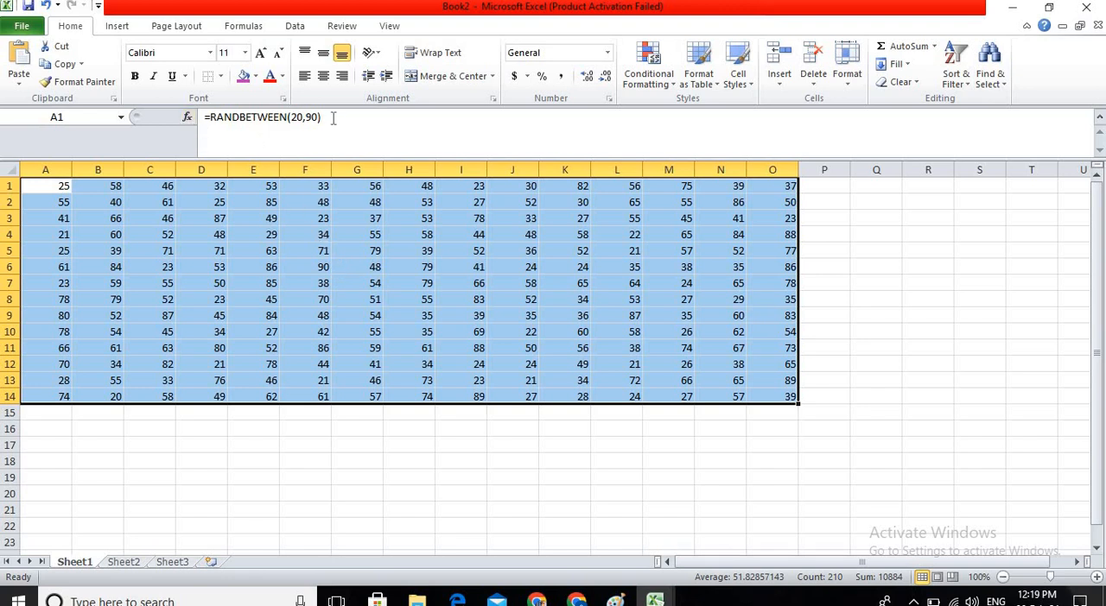
Try formatting the range A1:O14 as a table with Table Style Dark 2, and undo the formatting.
left_click(395, 254)
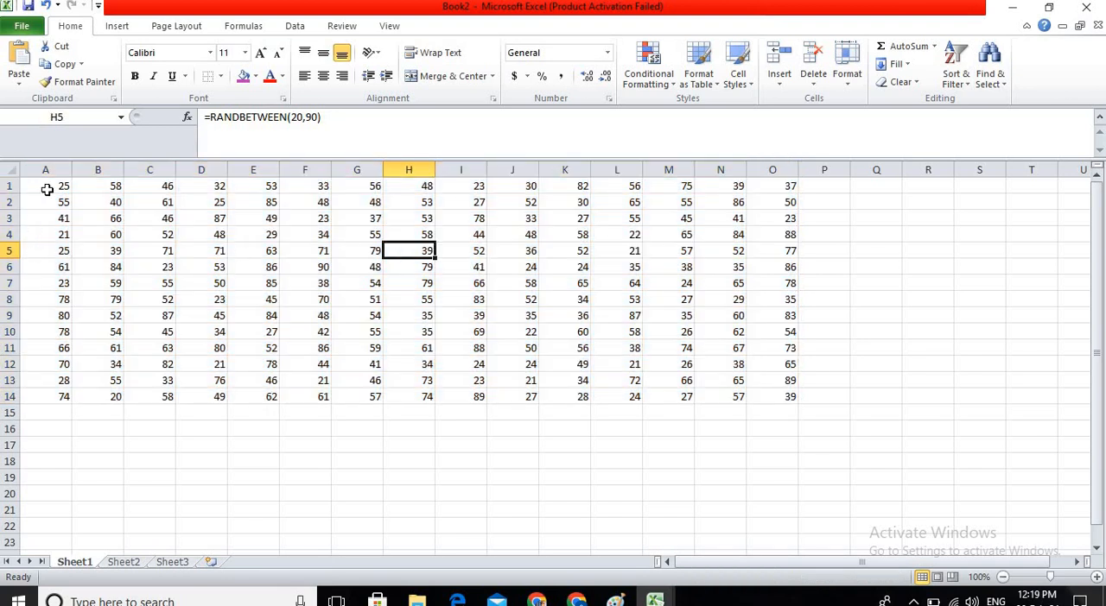
left_click_drag(47, 189, 777, 398)
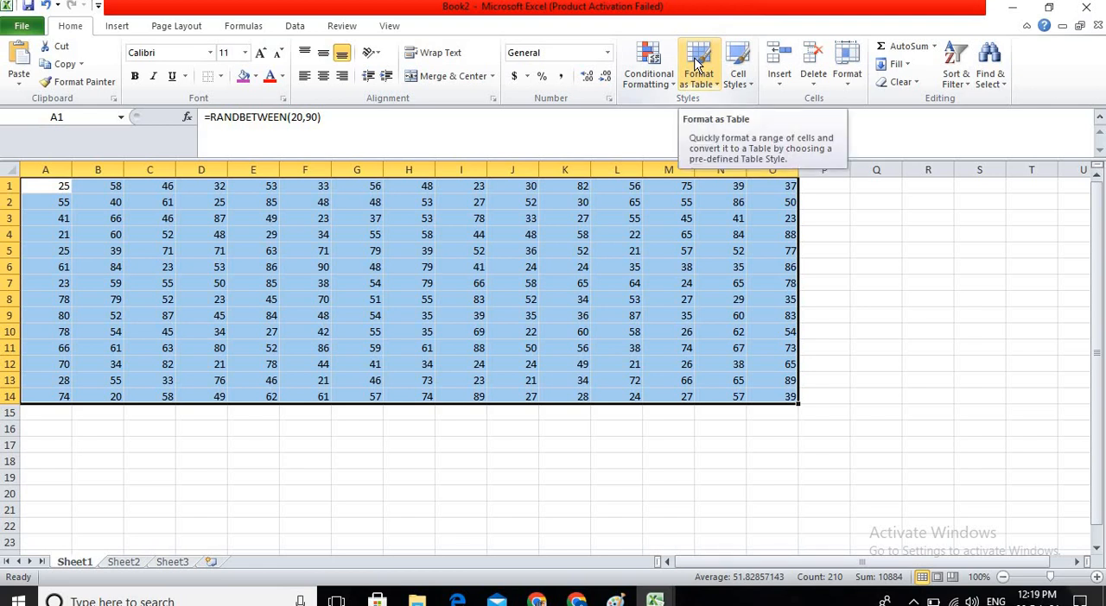
left_click(696, 64)
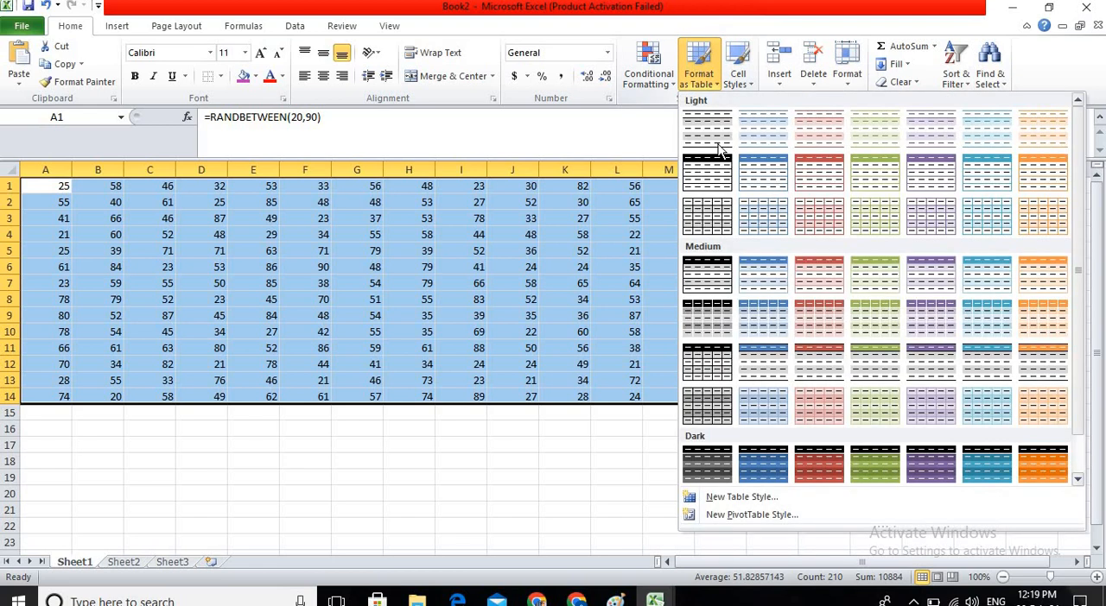
left_click(750, 464)
left_click(897, 309)
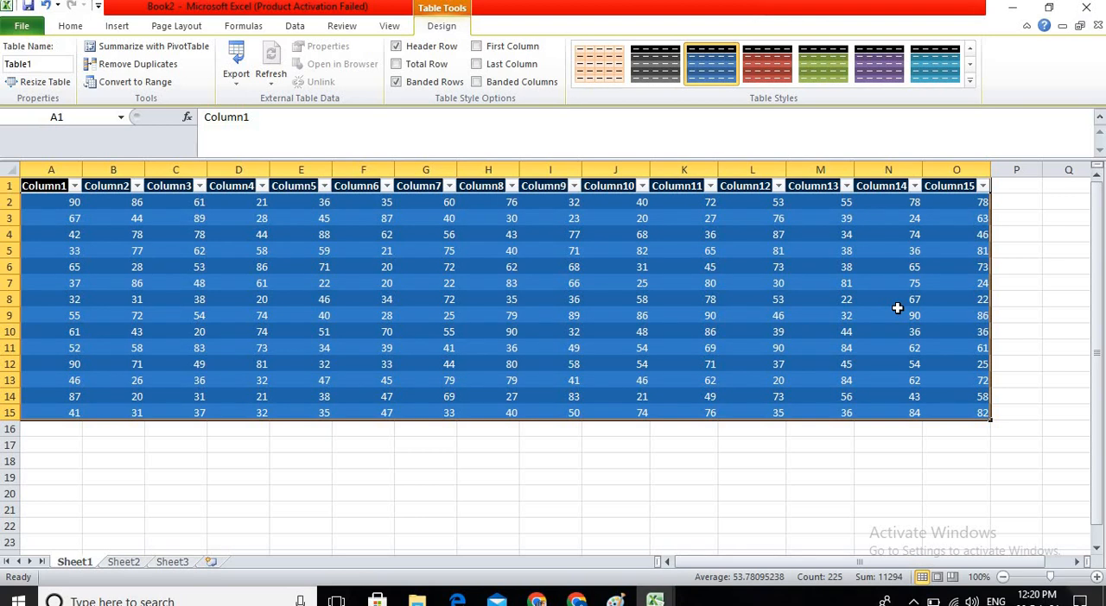
left_click(296, 389)
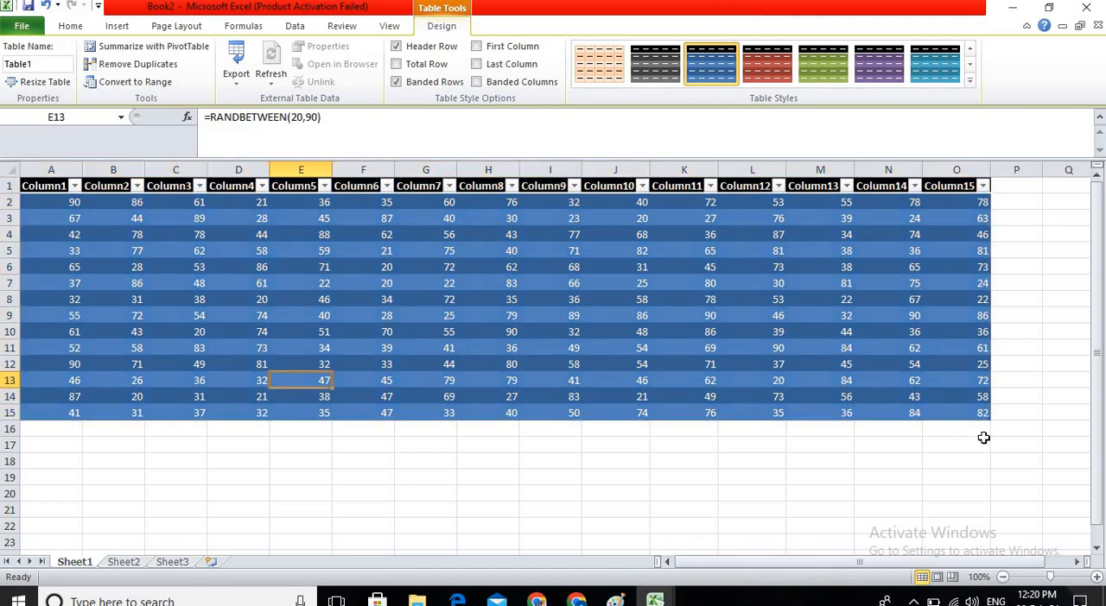
key("ctrl+z")
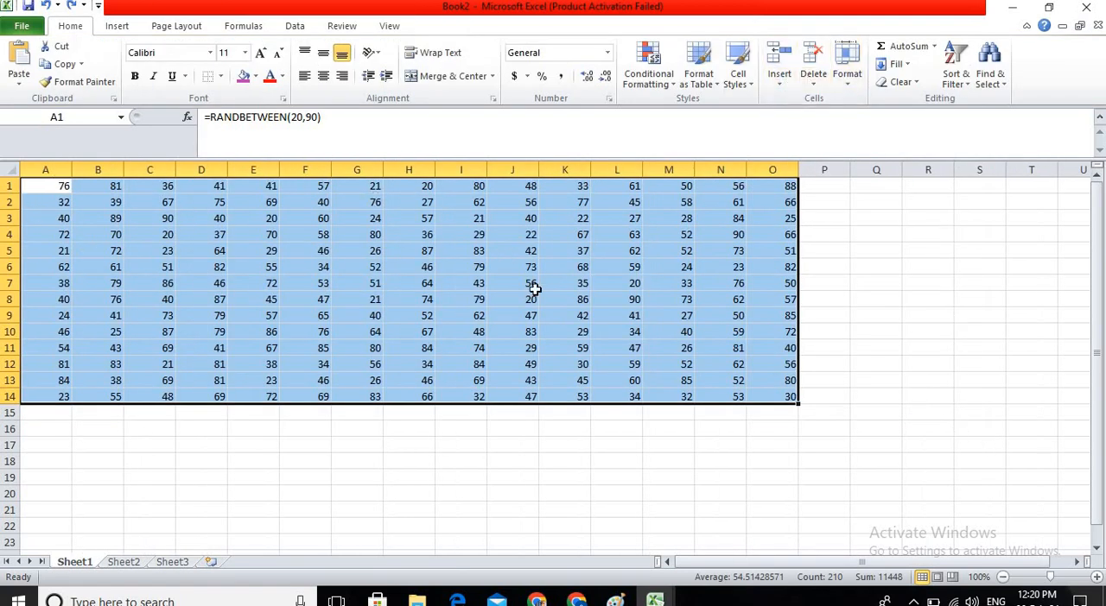
Apply the 60% - Accent2 cell style to the range A1:O14.
left_click(742, 76)
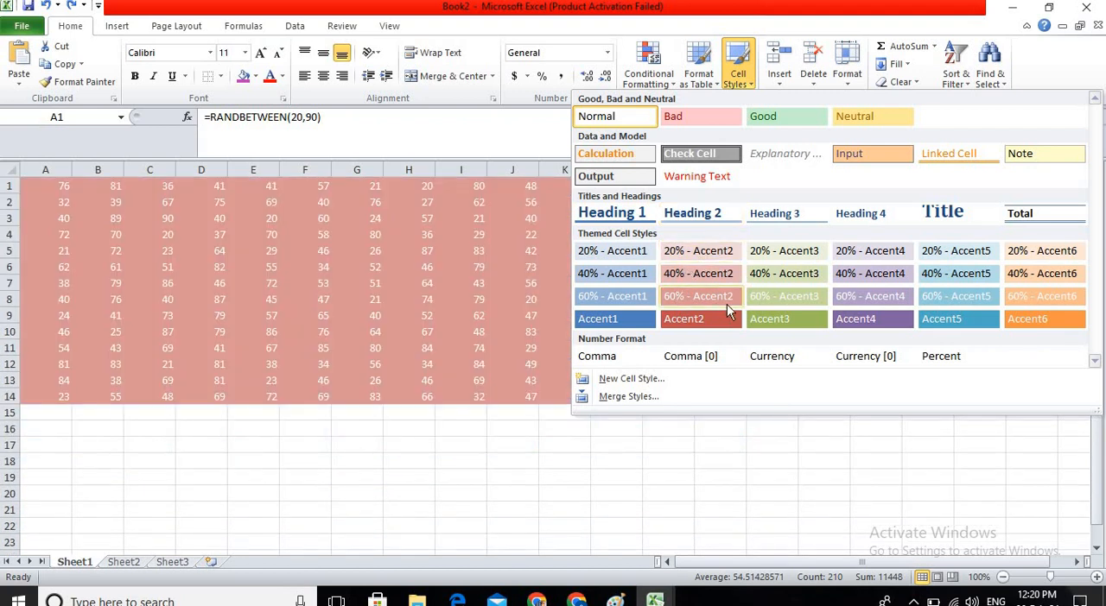
left_click(726, 304)
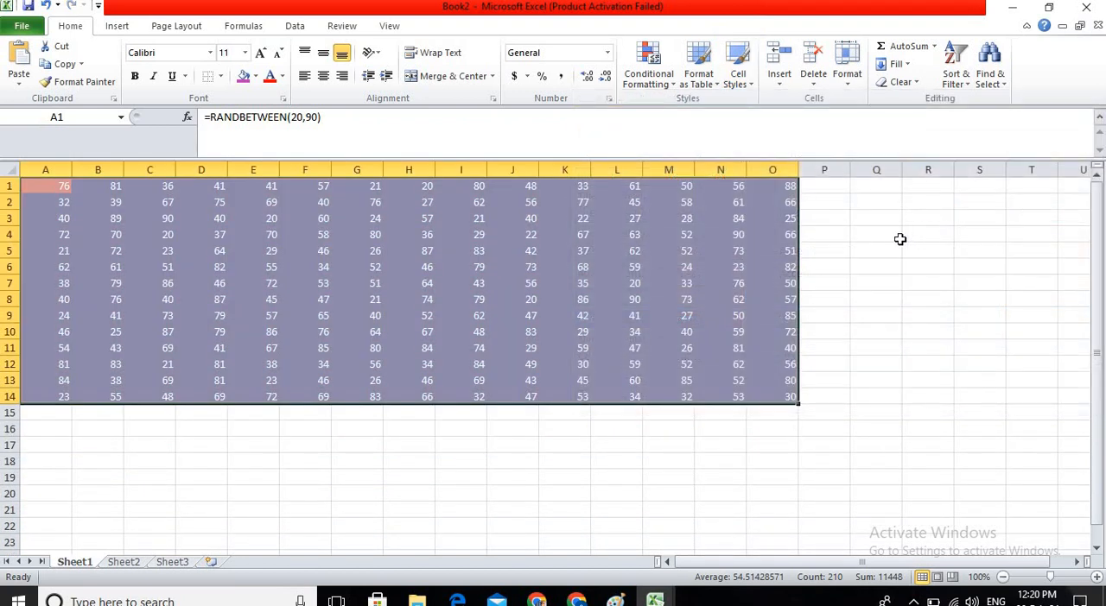
left_click(895, 240)
Reset the range A1:P15 to the Normal cell style.
left_click_drag(802, 412, 34, 185)
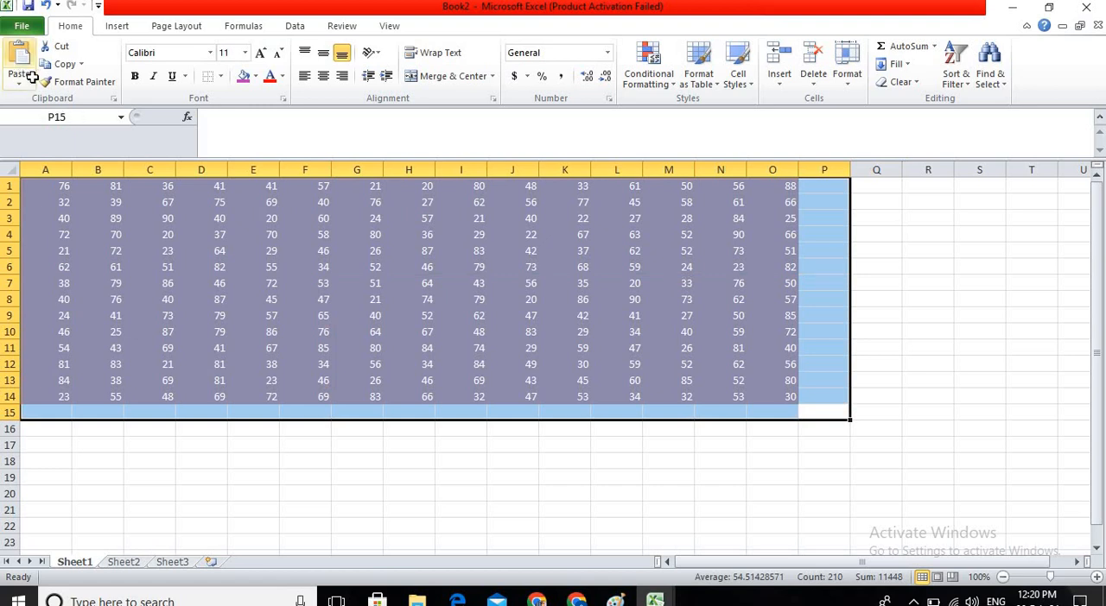
left_click(751, 92)
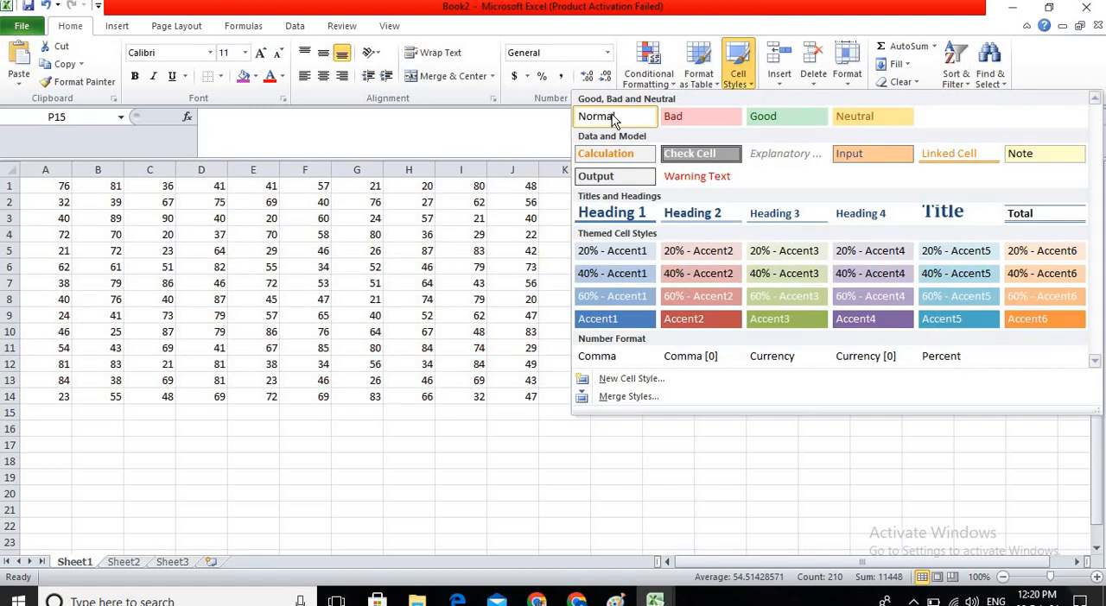
left_click(612, 117)
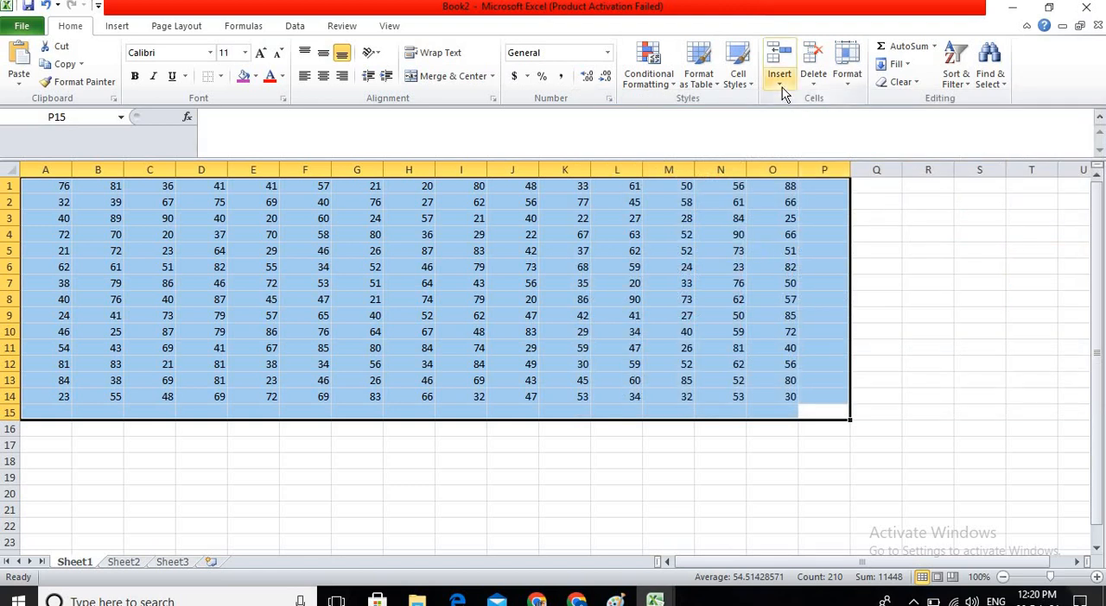
Clear the random numbers from the range A1:O14.
left_click(596, 380)
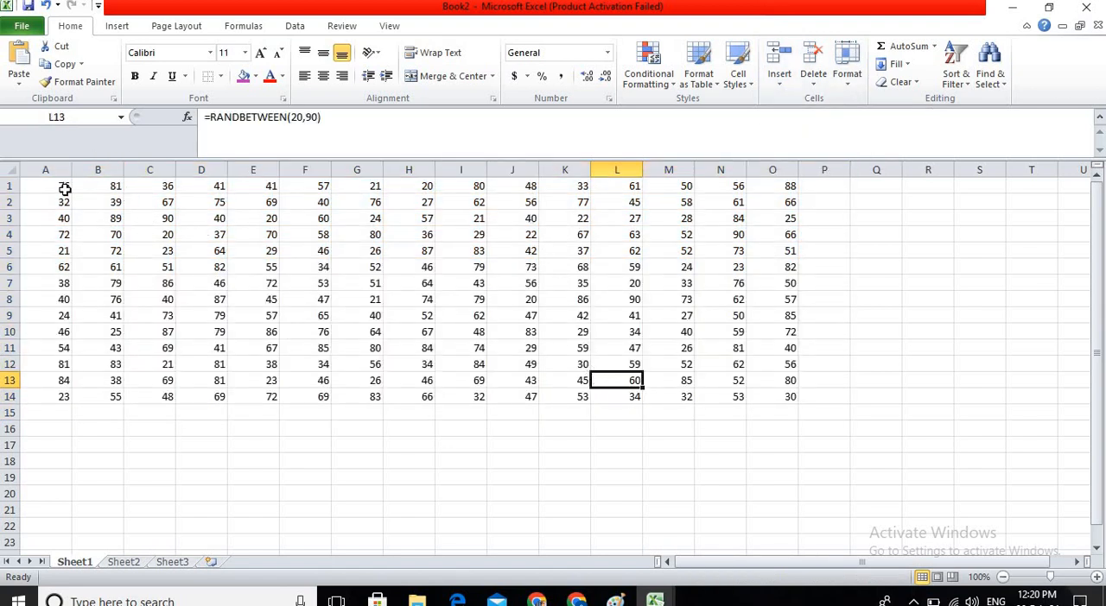
left_click_drag(64, 188, 777, 390)
key("Delete")
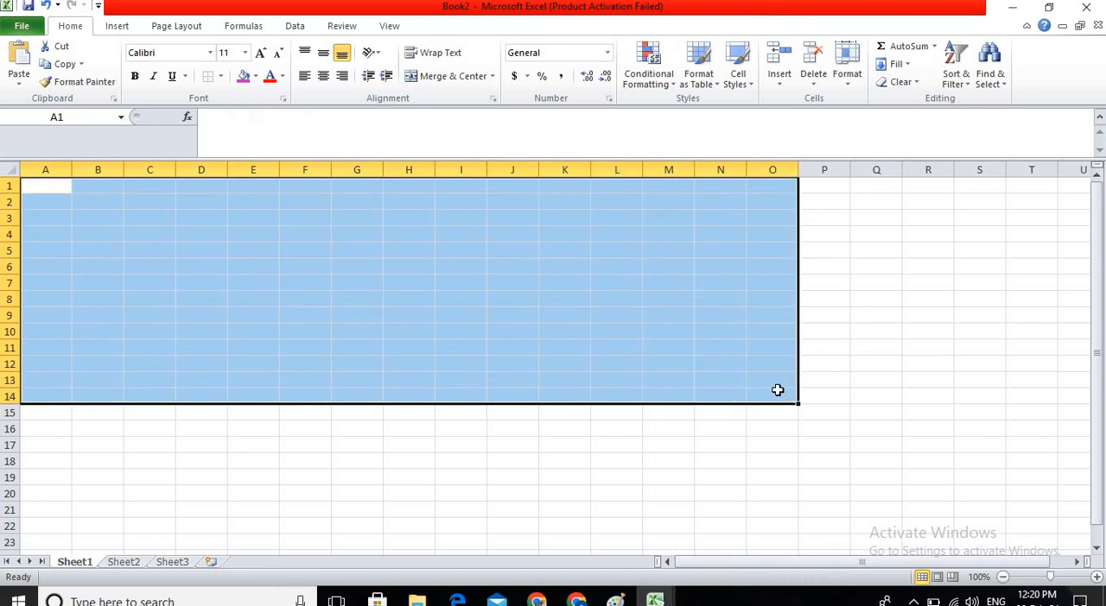
key("Up")
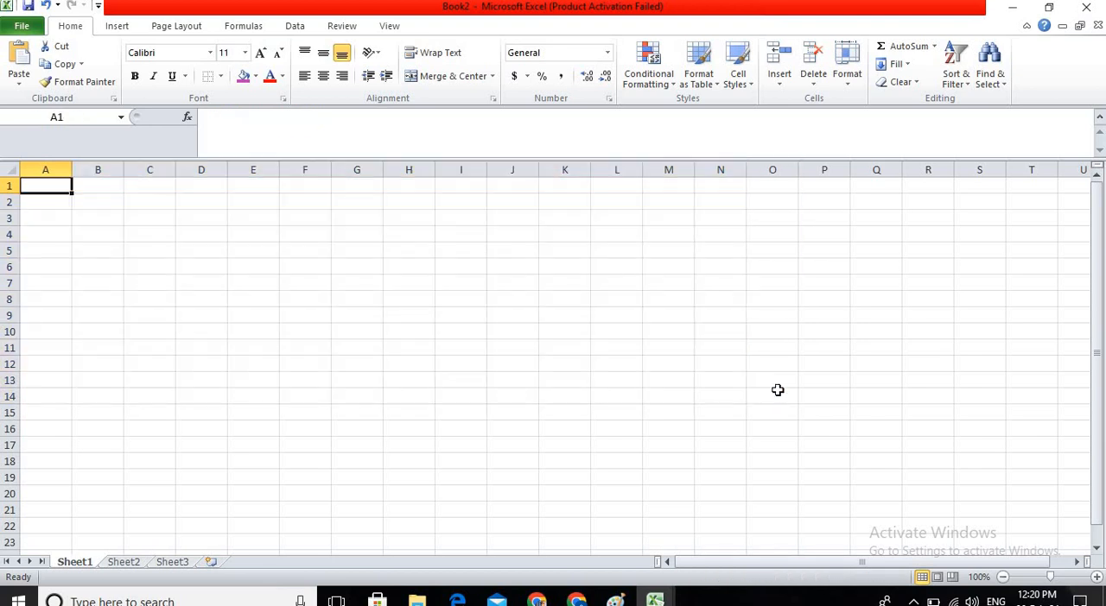
Enter the headings "name" in A1 and "hindi" in B1.
type("name")
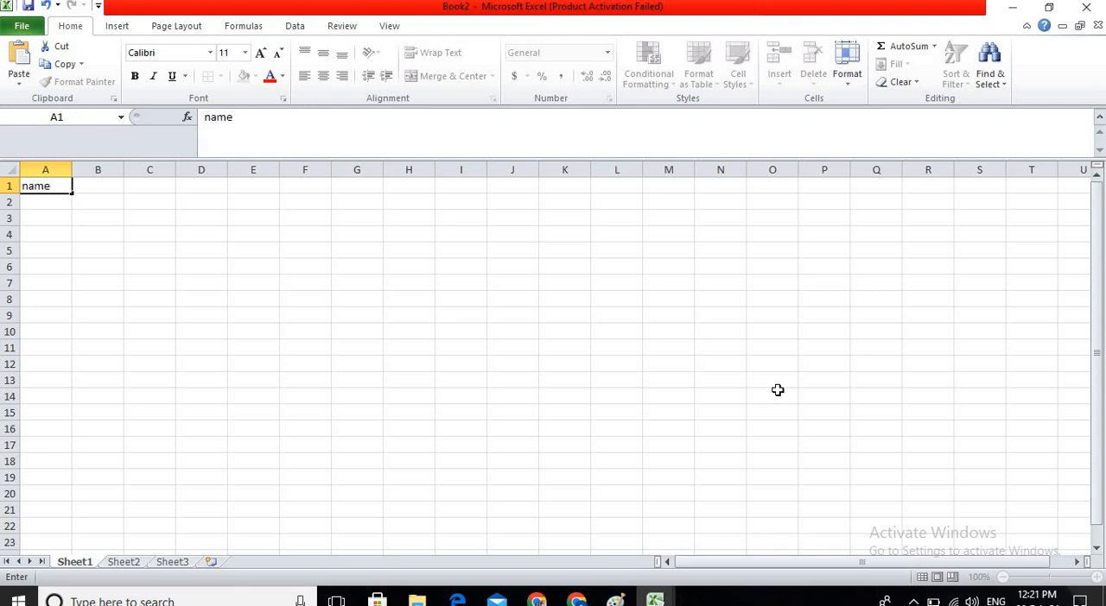
key("Tab")
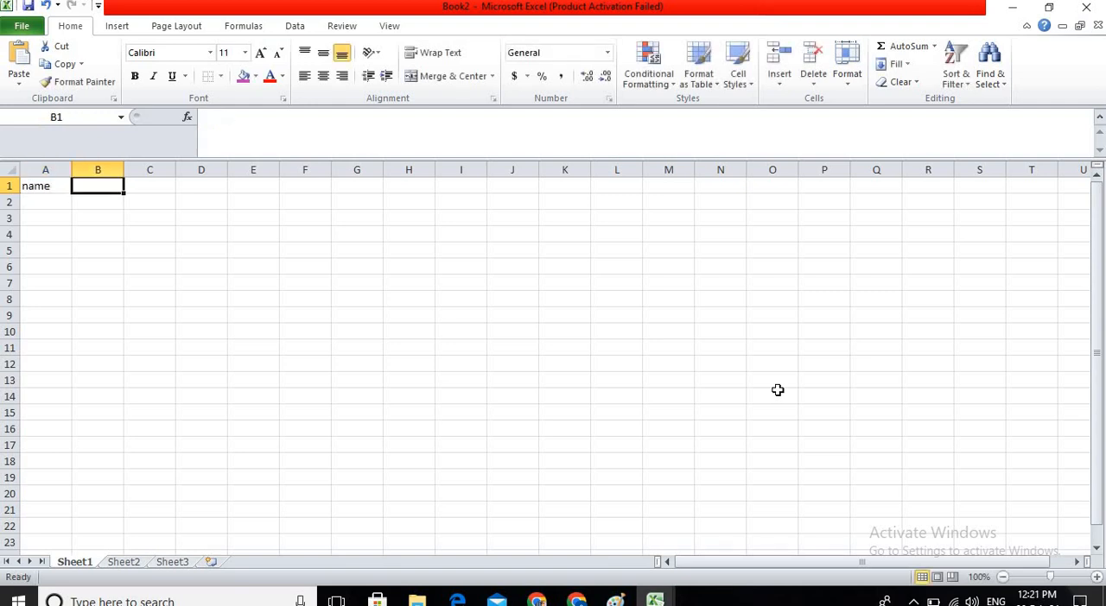
type("hindi")
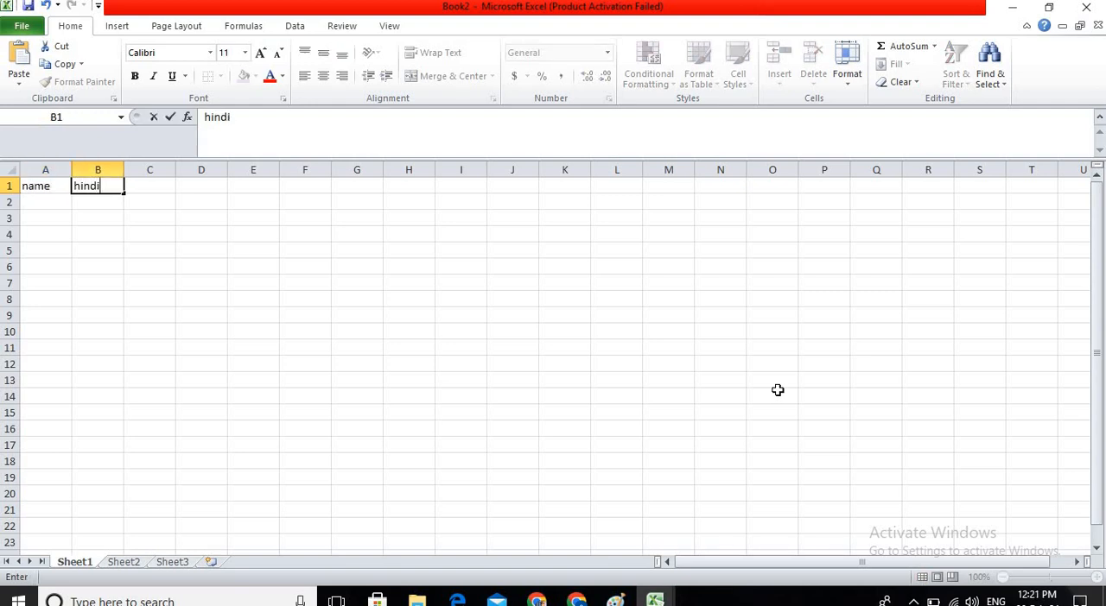
key("Tab")
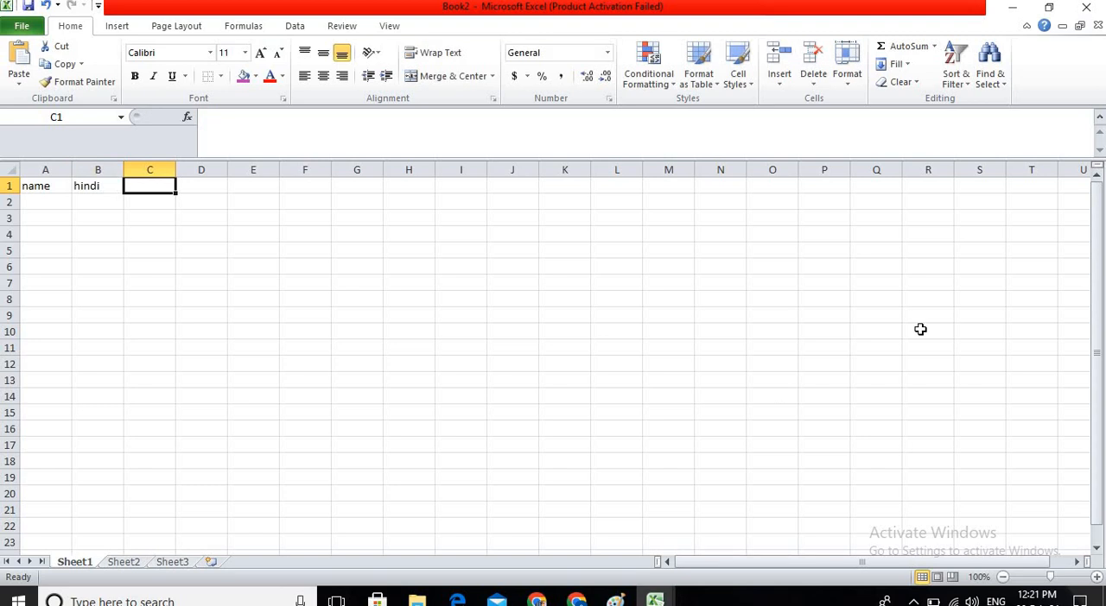
Insert three blank columns before the "name" column.
left_click(45, 189)
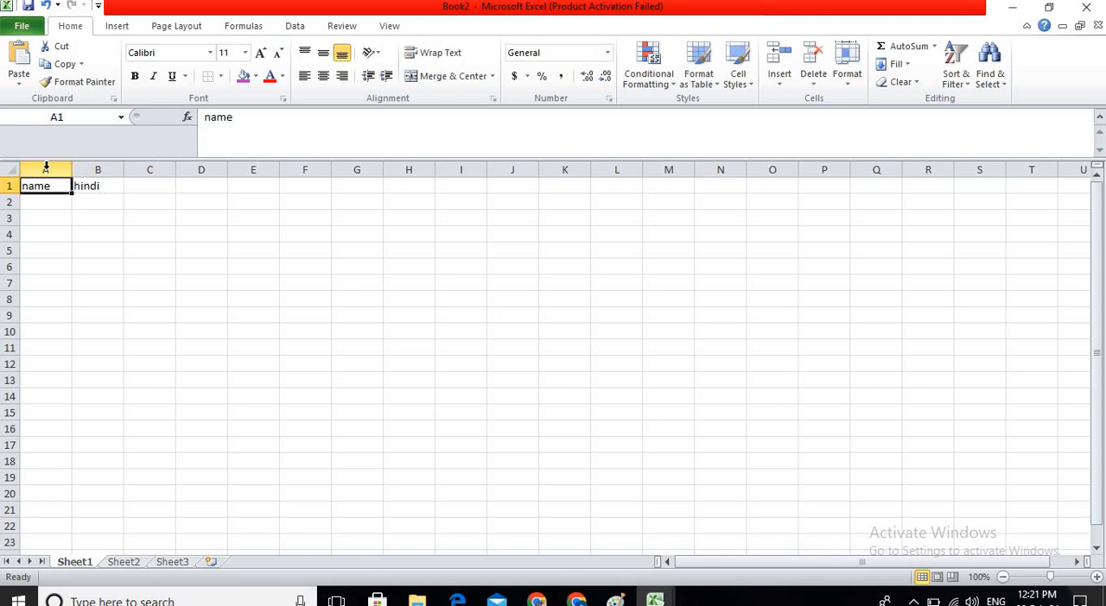
left_click(45, 168)
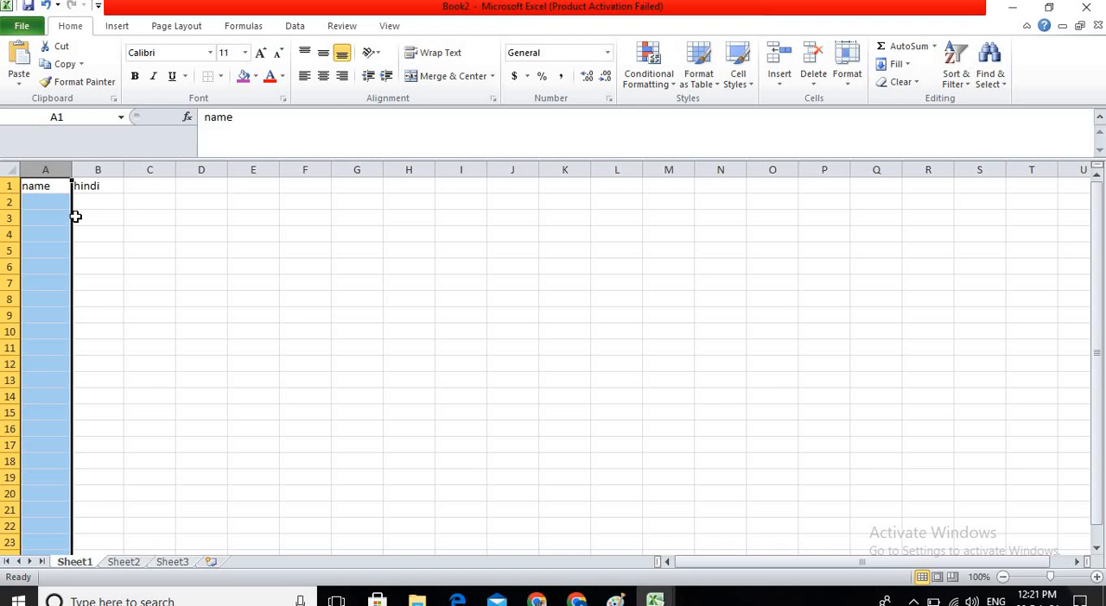
left_click(782, 60)
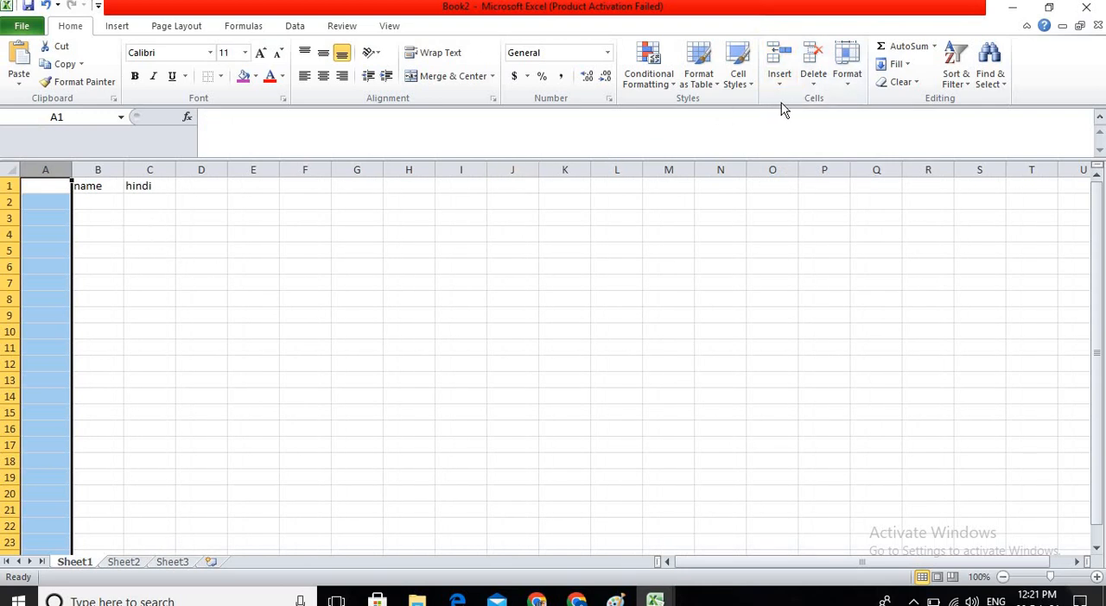
left_click(782, 57)
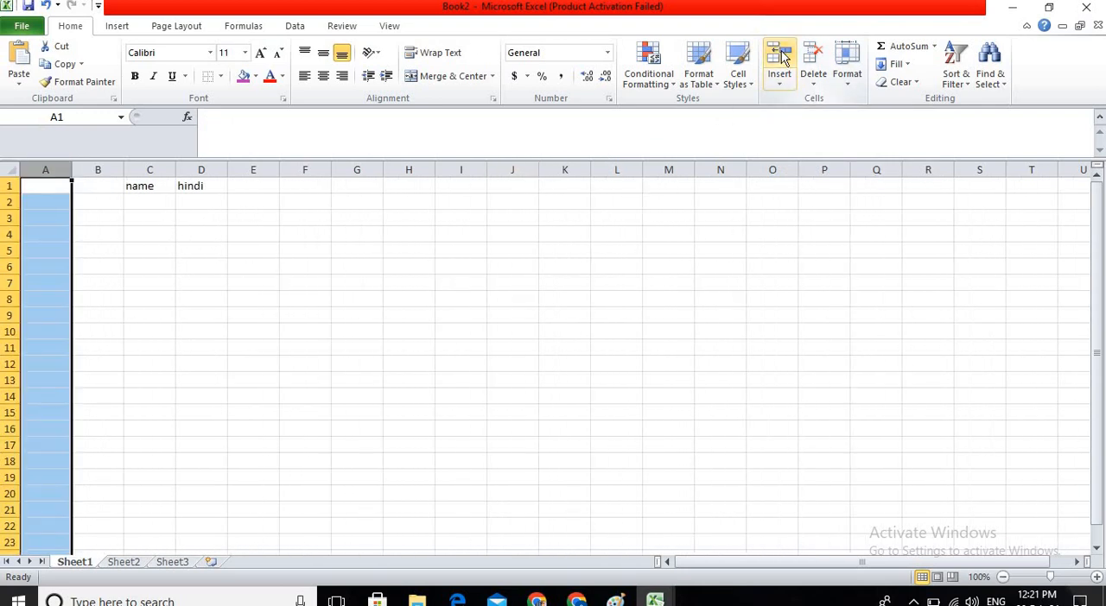
left_click(782, 57)
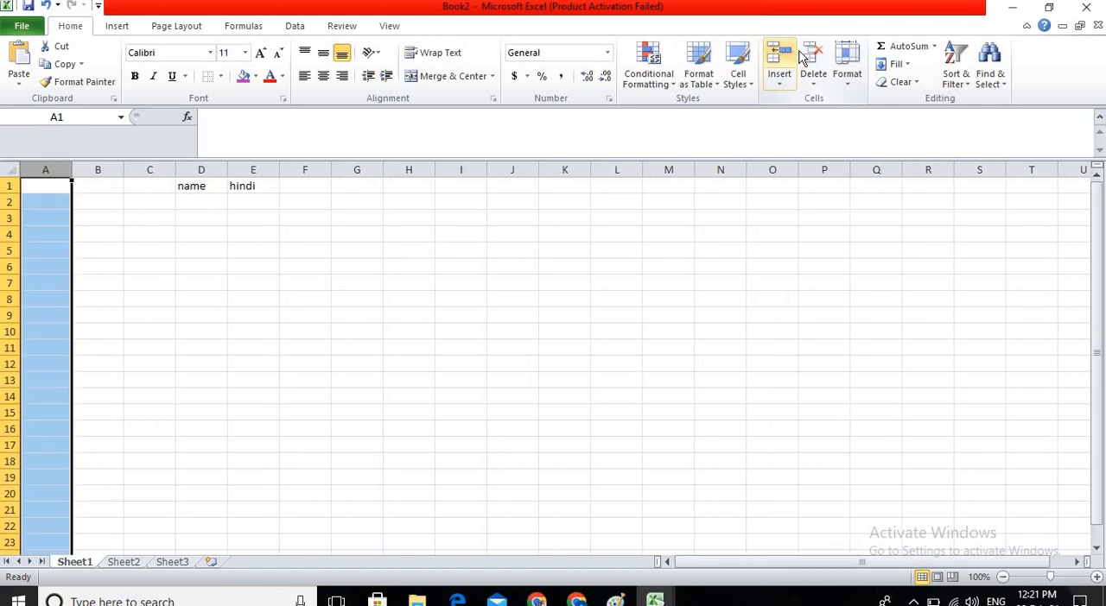
Delete two of the blank columns before the "name" column.
left_click(812, 57)
left_click(812, 57)
key("ctrl+space")
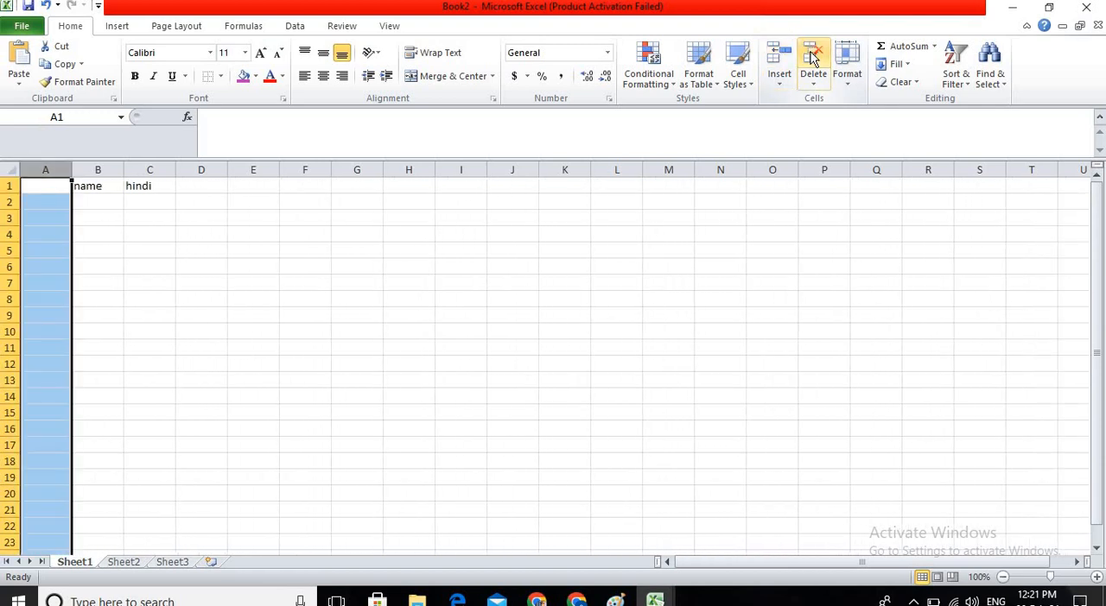
Increase the row height of rows 1 to 8 using the Row Height setting.
left_click(6, 201)
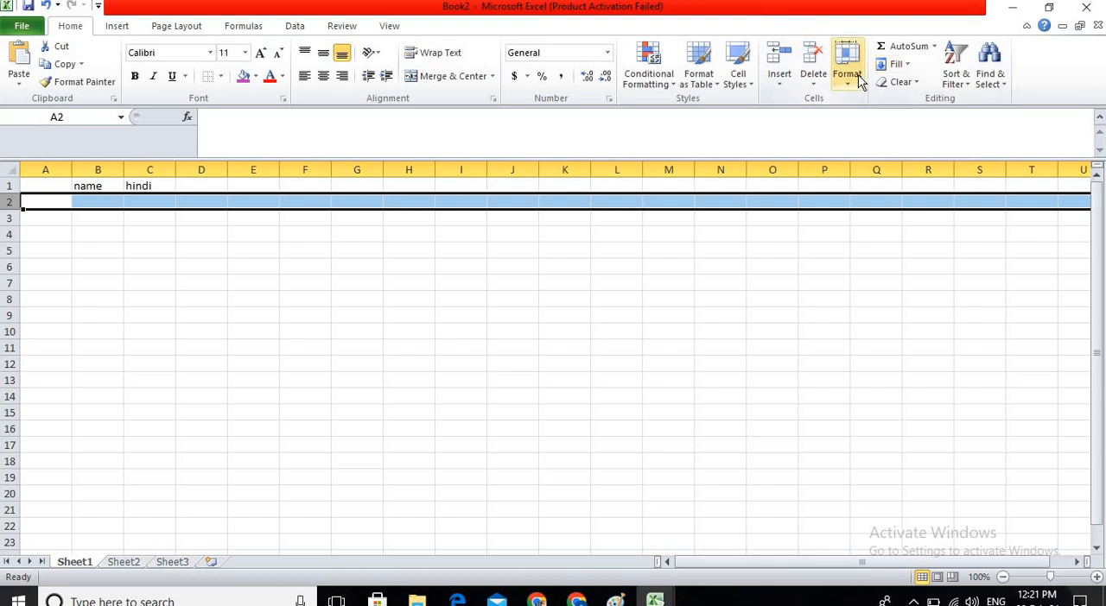
left_click(268, 270)
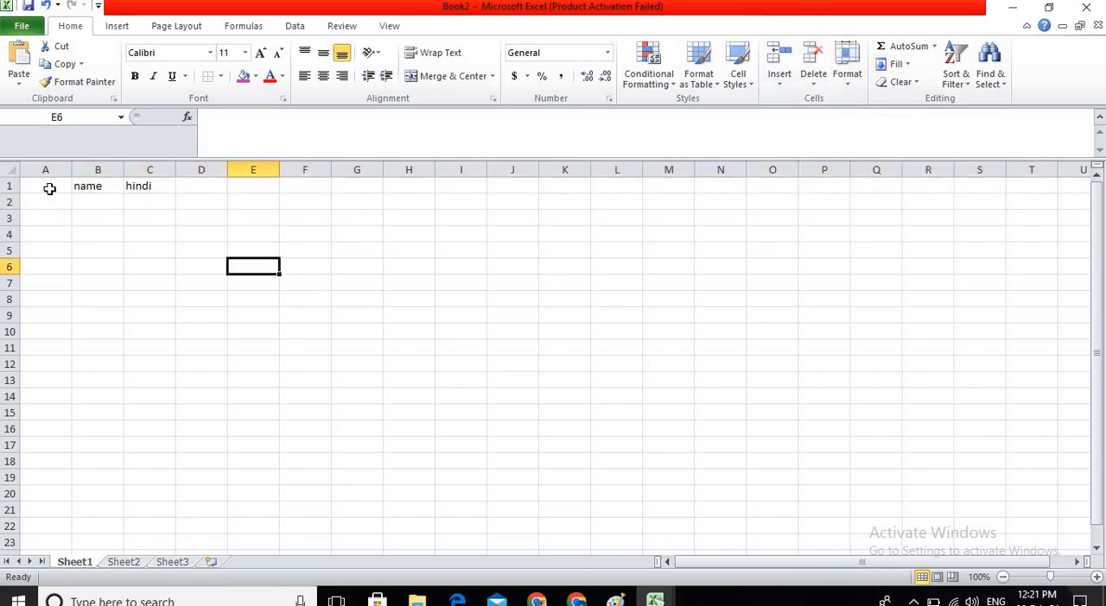
left_click_drag(49, 189, 53, 304)
left_click(846, 74)
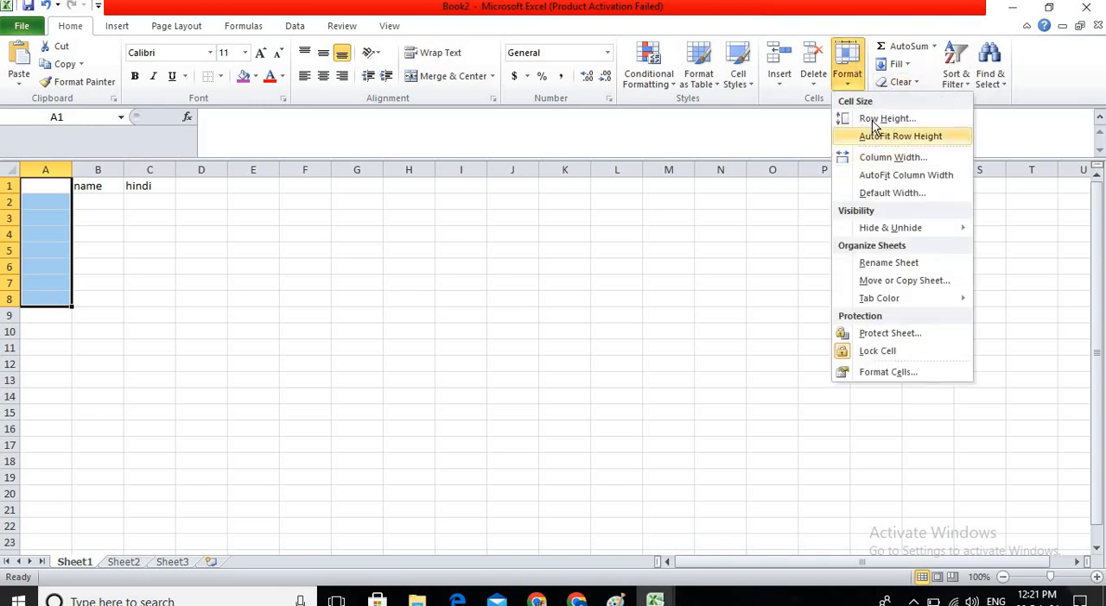
left_click(881, 119)
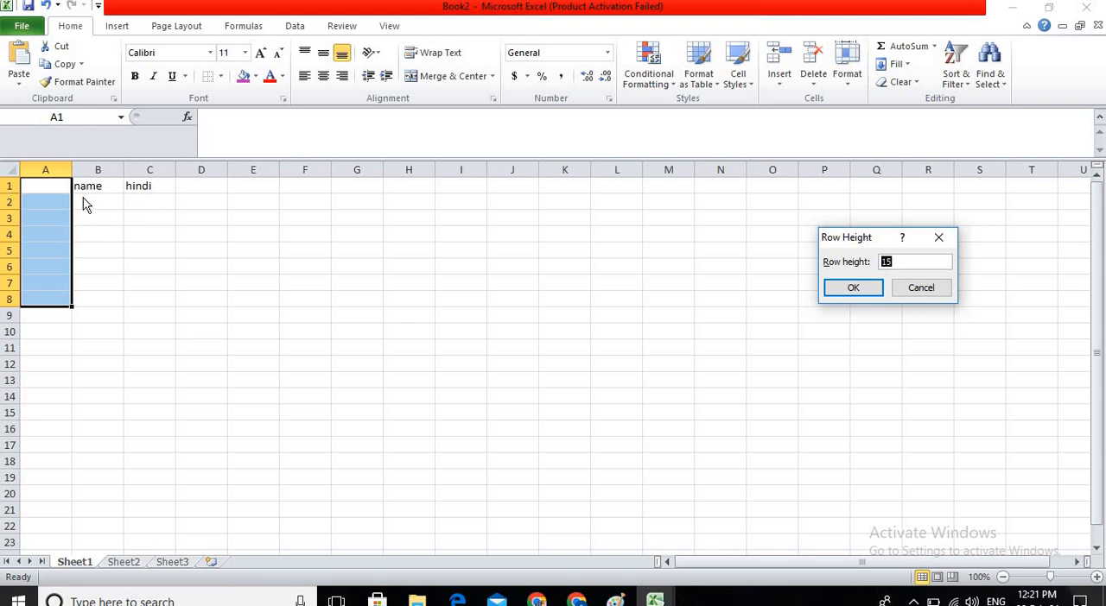
key("BackSpace")
key("Return")
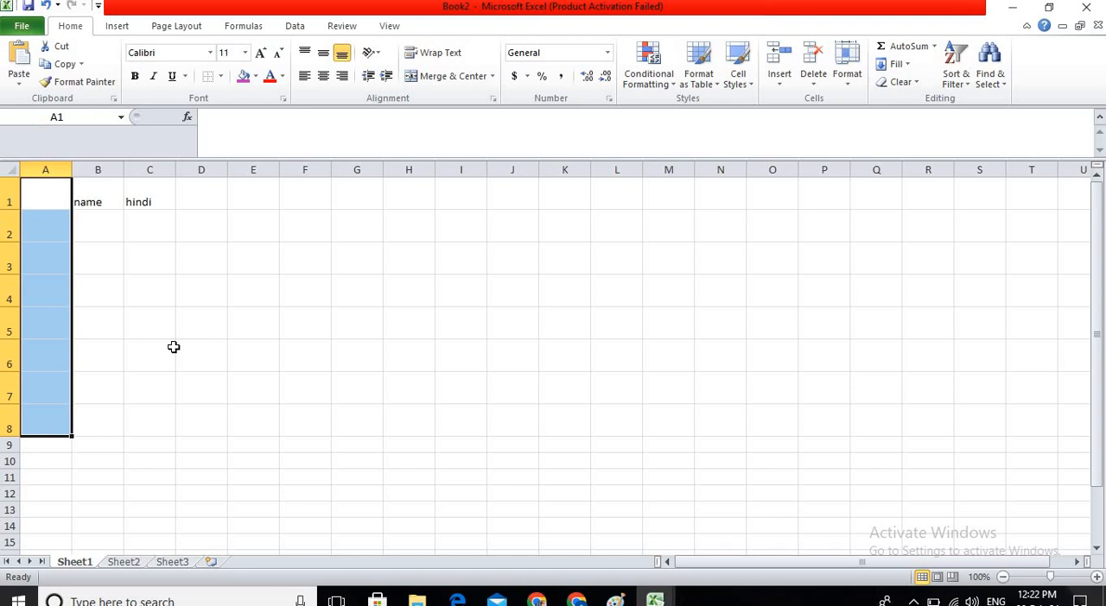
Reset the height of rows 1 to 8 using AutoFit Row Height on the range A1:B8.
left_click(193, 228)
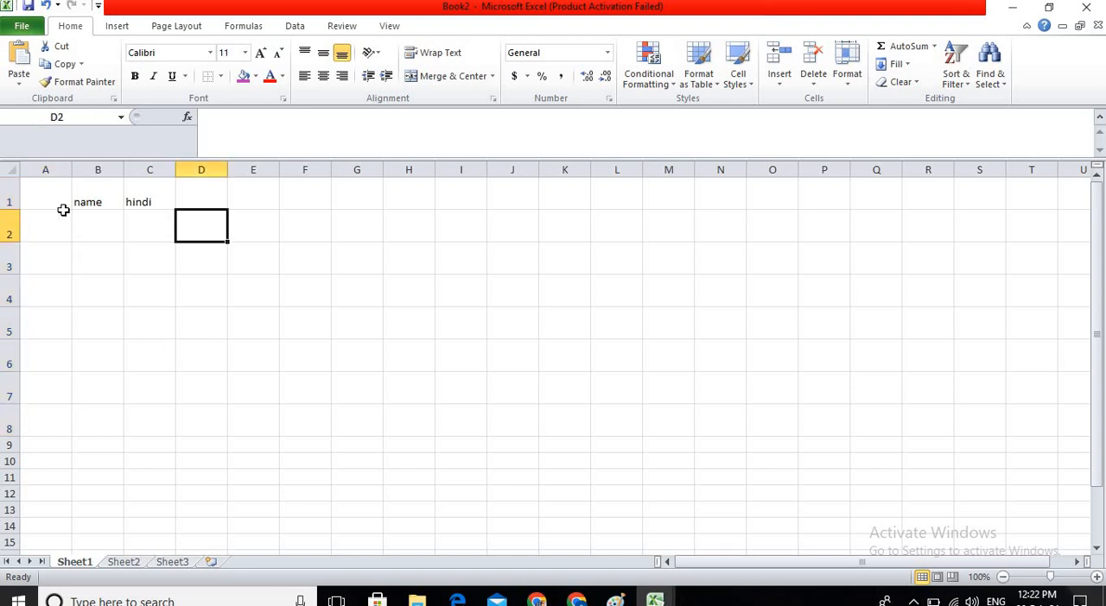
left_click(852, 84)
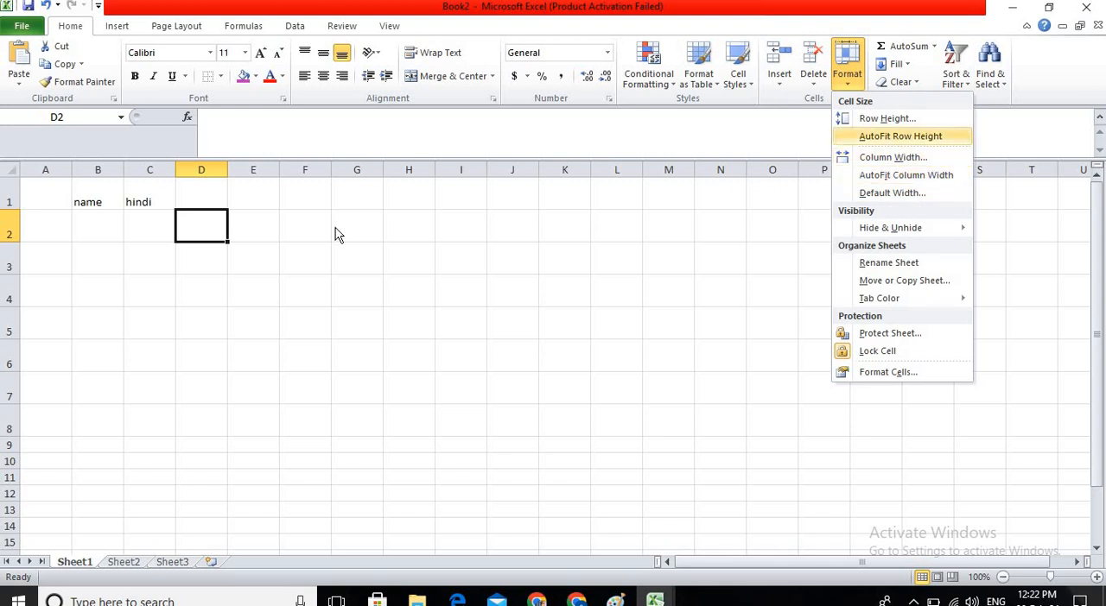
left_click(71, 199)
left_click_drag(75, 389, 74, 424)
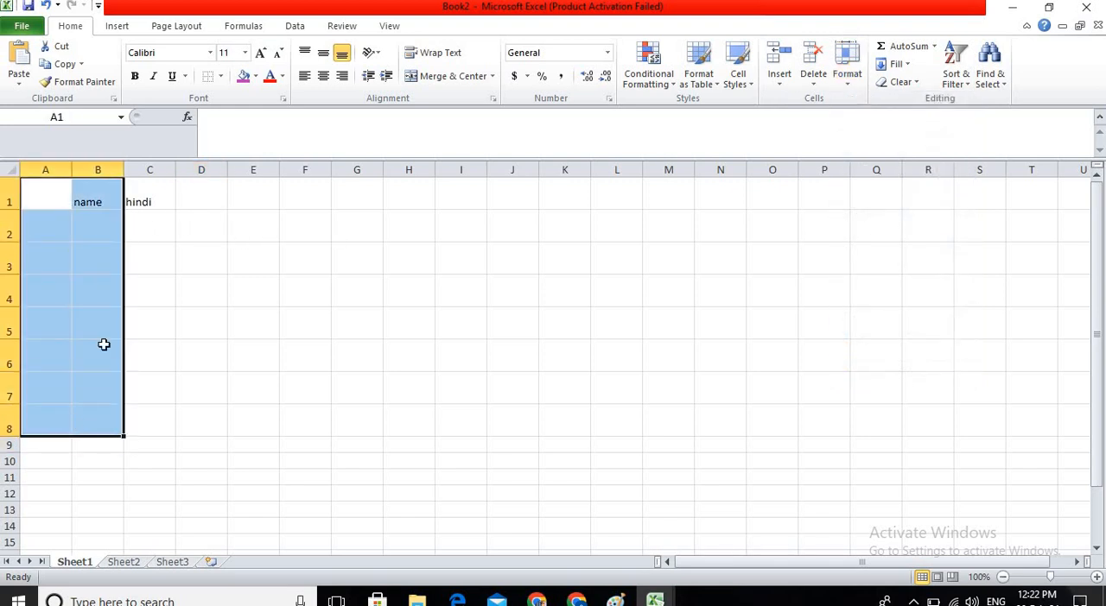
left_click(847, 78)
left_click(879, 134)
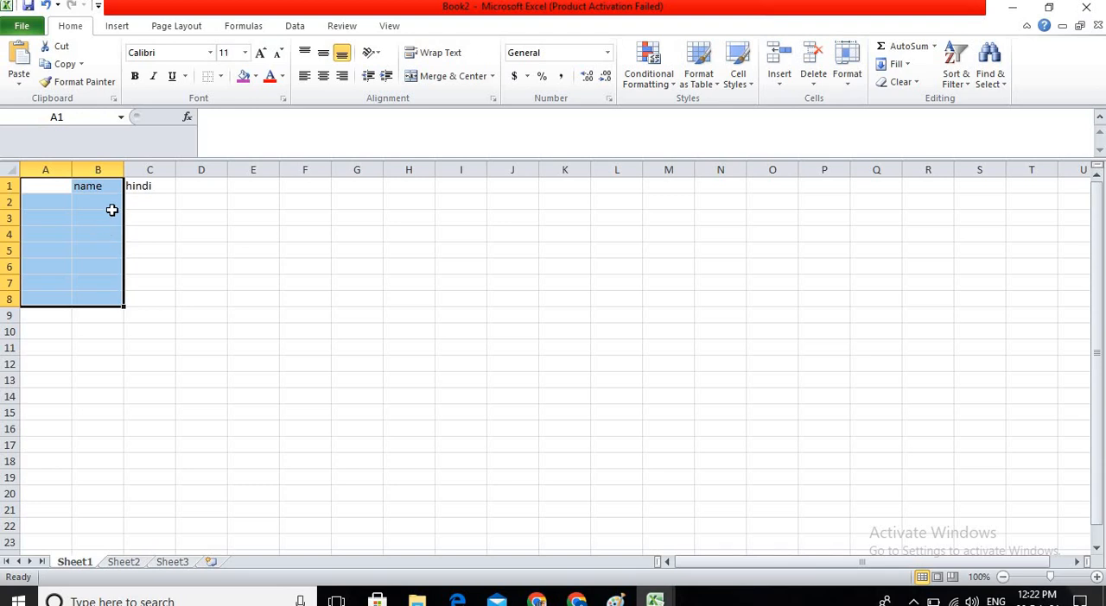
Select the range A1:E1 and manually widen column A.
left_click(848, 76)
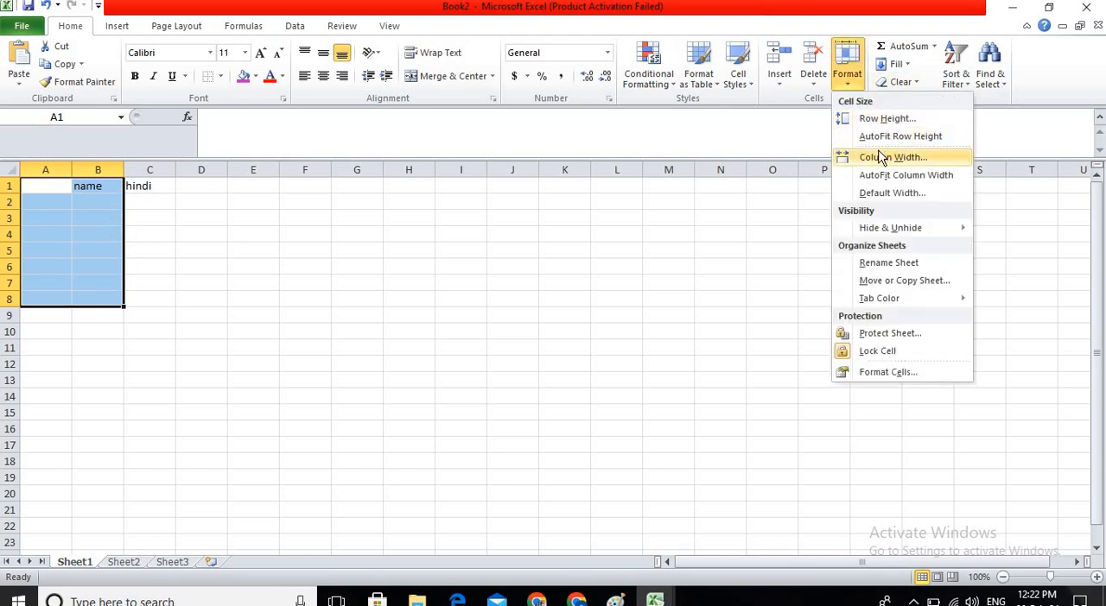
left_click(52, 195)
left_click_drag(54, 185, 259, 187)
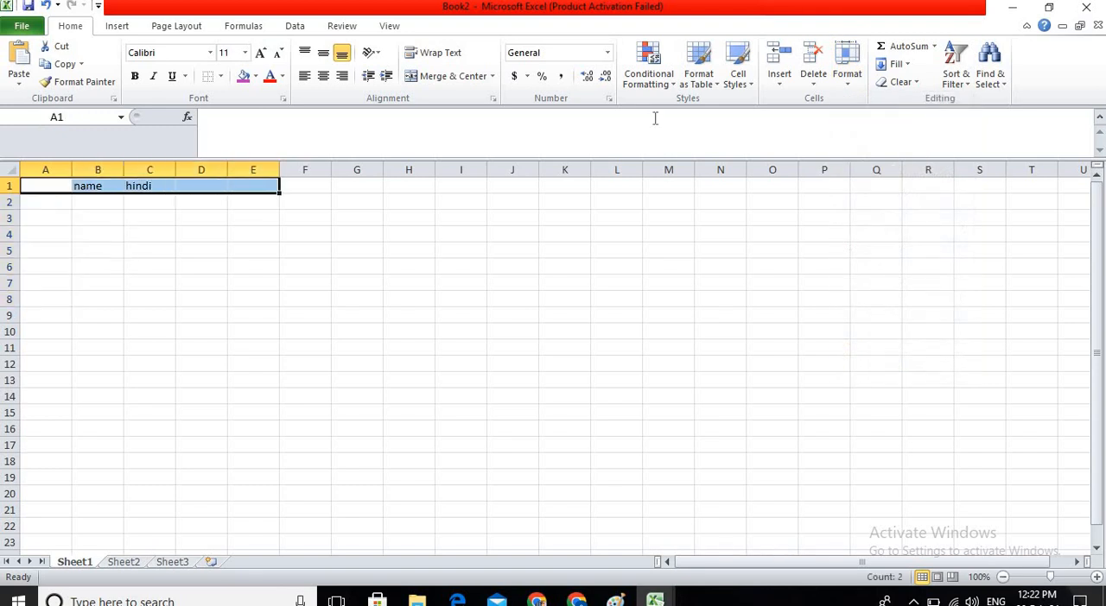
left_click_drag(71, 171, 160, 173)
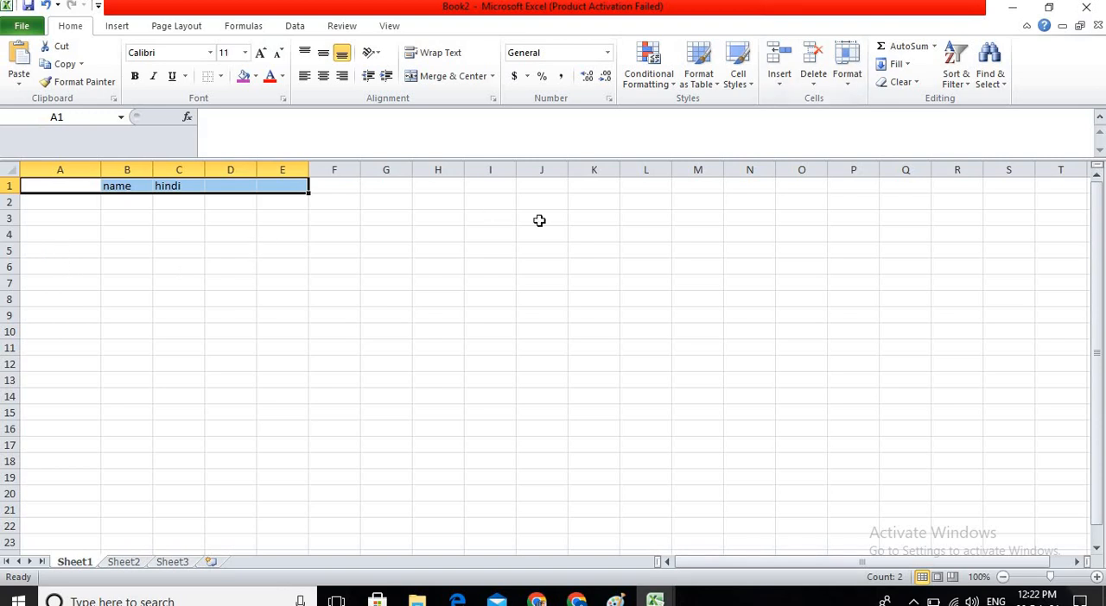
Widen columns A to E using the Column Width setting and then fit them to their contents with AutoFit Column Width.
left_click(848, 77)
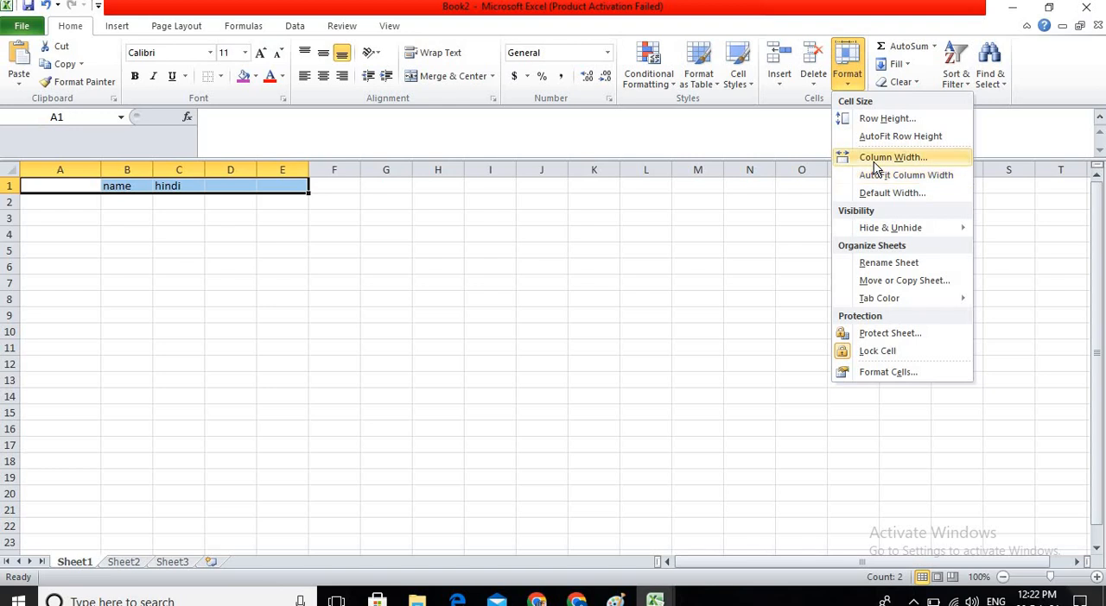
left_click(874, 165)
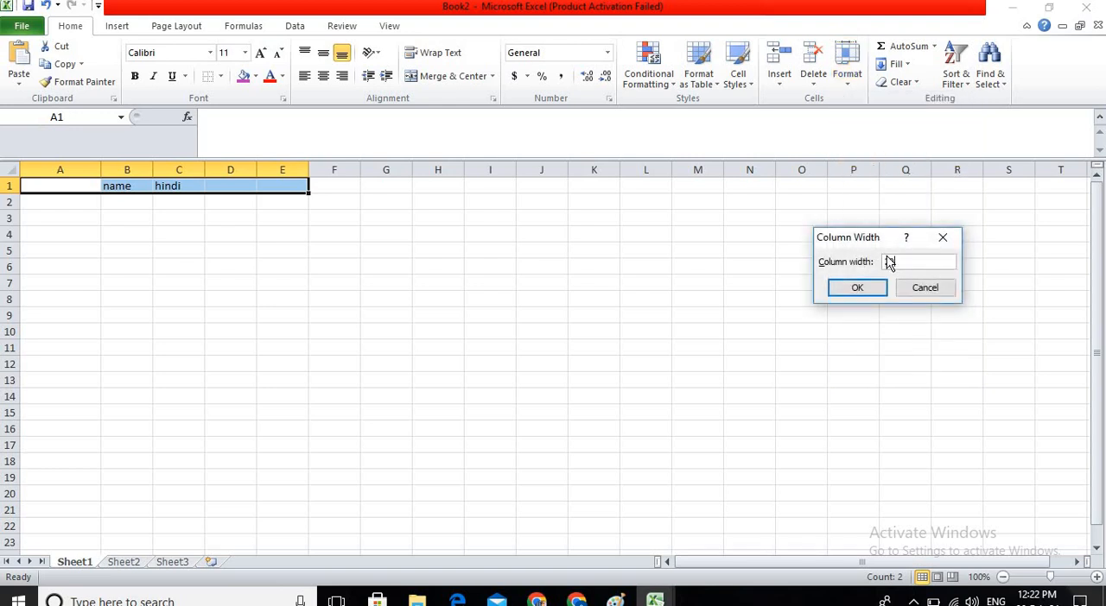
key("Return")
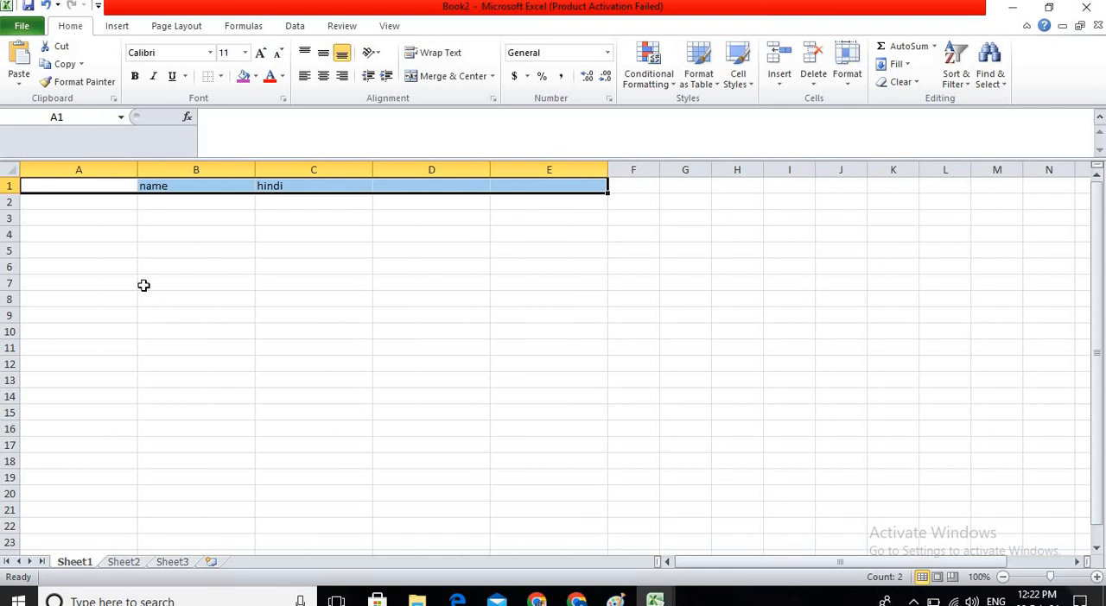
left_click(845, 76)
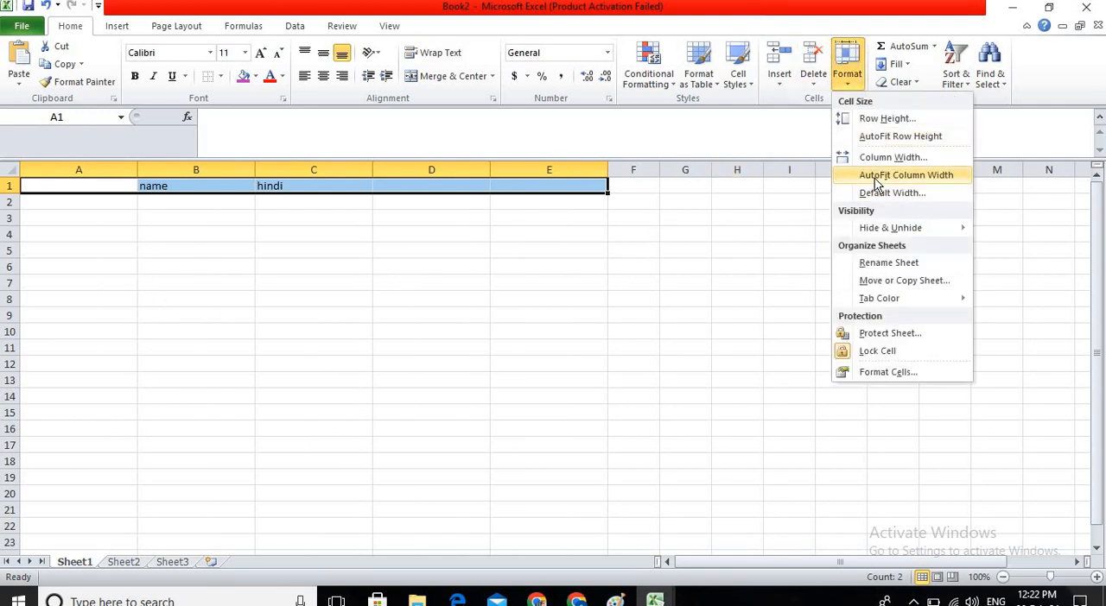
left_click(875, 178)
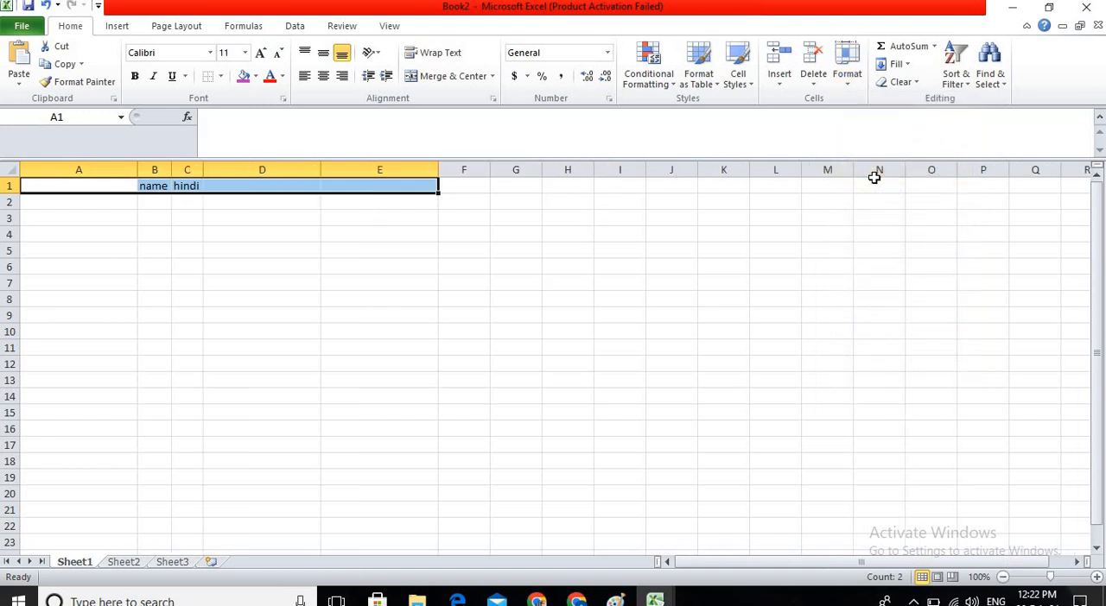
Hide the sheet containing the "name" and "hindi" columns, and try to undo the hiding.
left_click(846, 77)
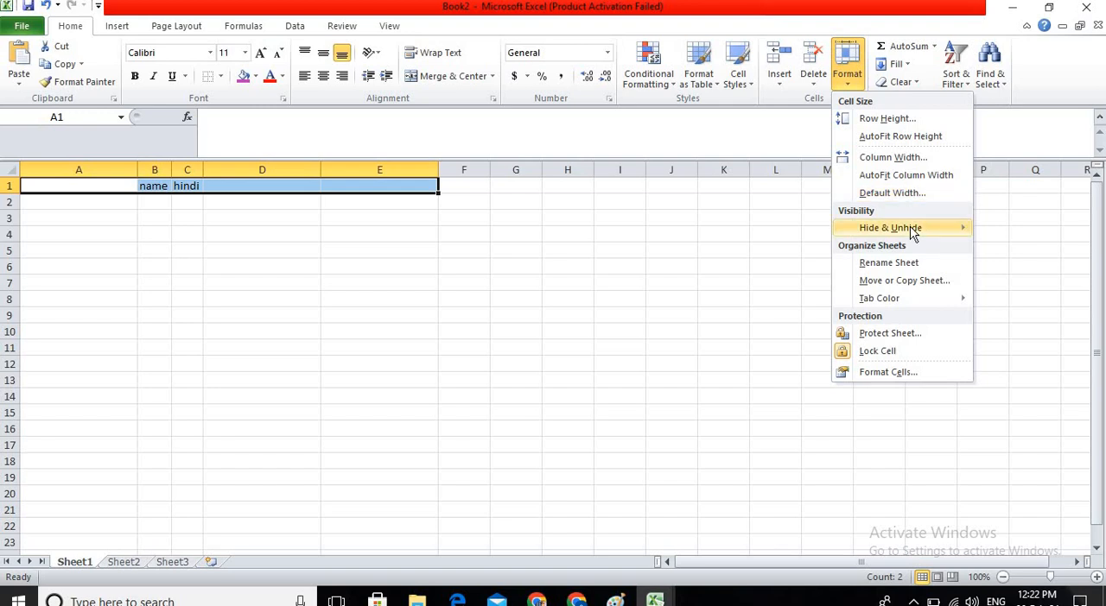
left_click(186, 183)
left_click(185, 169)
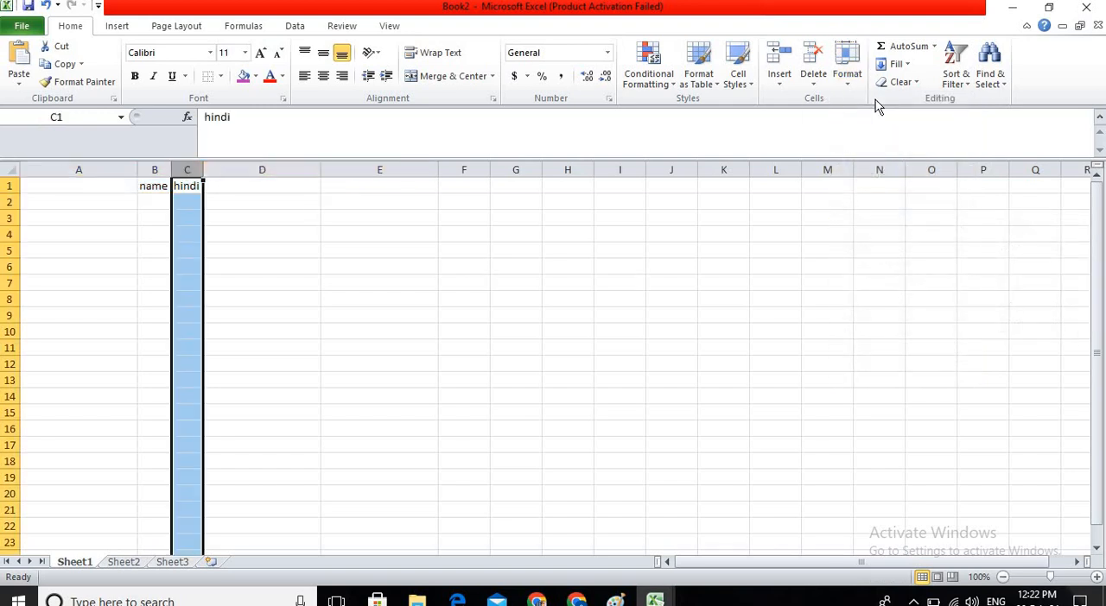
left_click(846, 64)
mouse_move(887, 227)
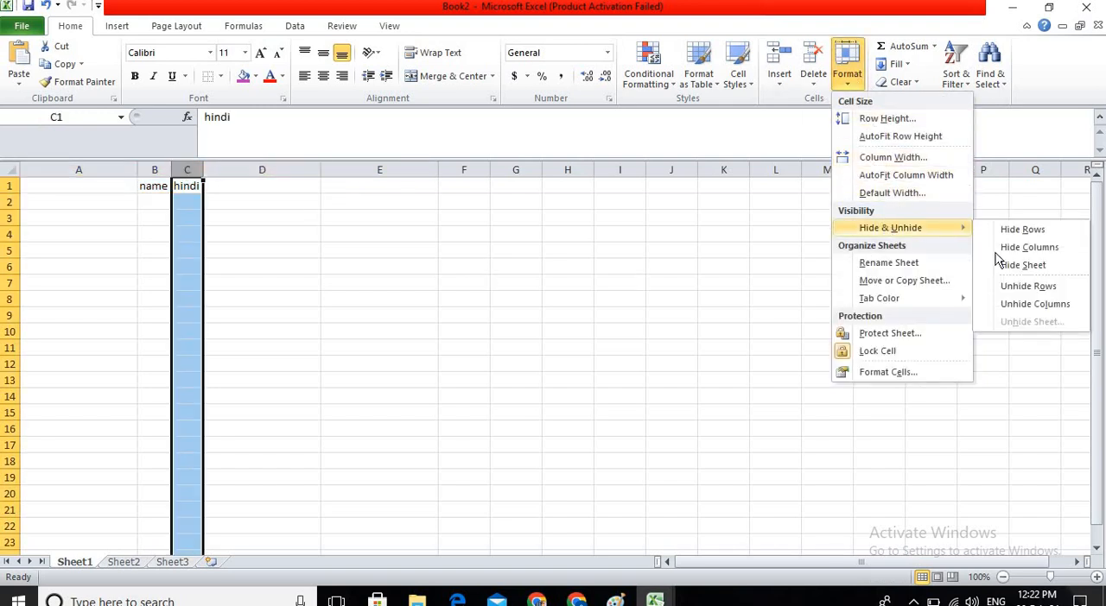
left_click(1030, 263)
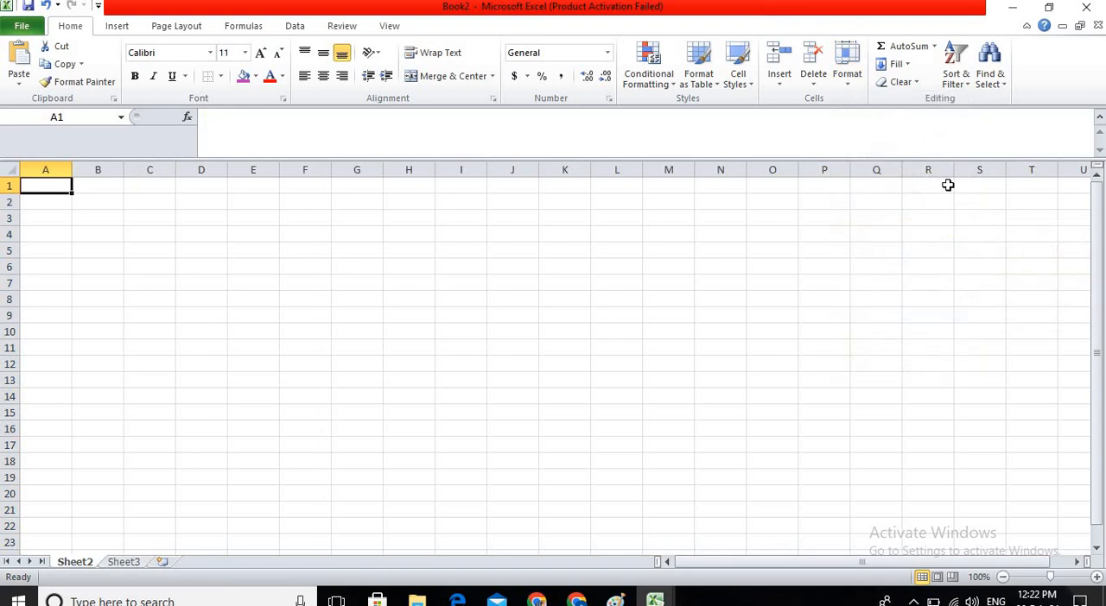
key("ctrl+z")
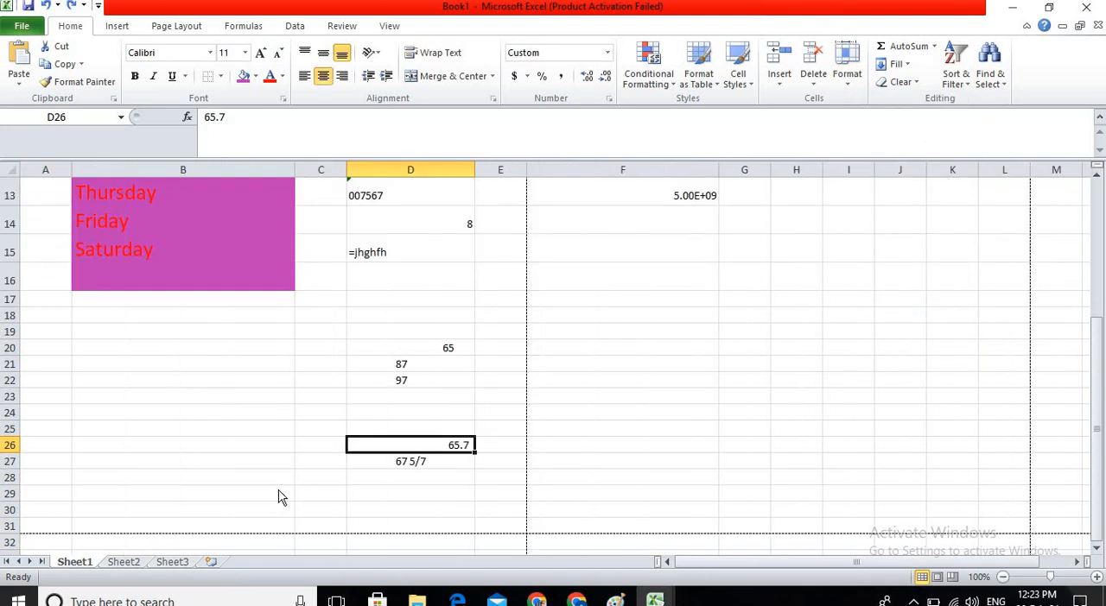
Create a new blank workbook and enter "yut" in C2 and "iuiuy" in C3.
key("ctrl+n")
left_click(254, 267)
left_click(256, 169)
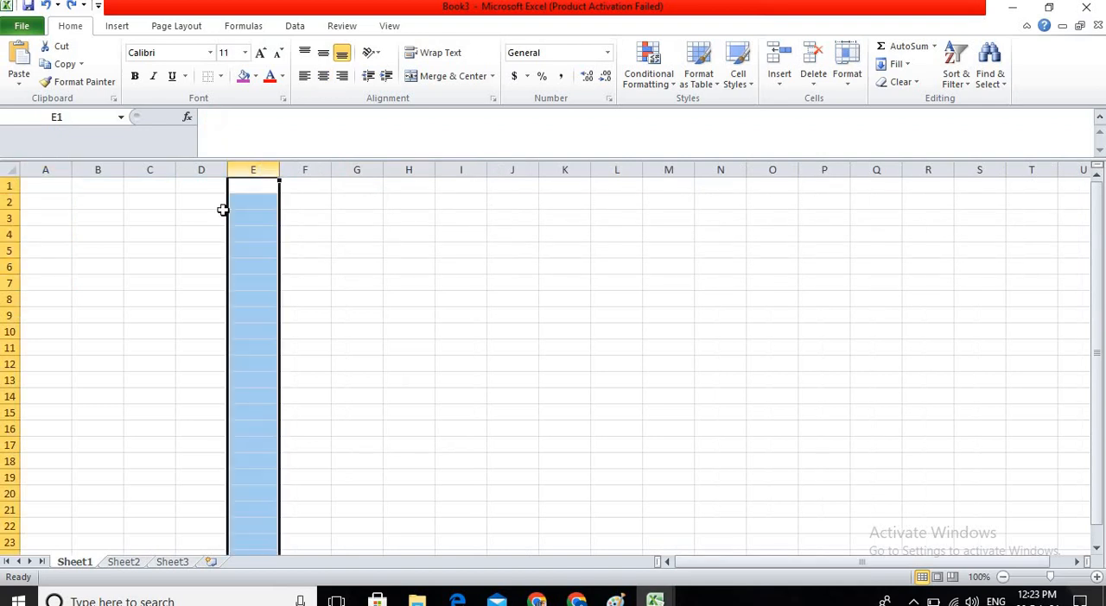
left_click(151, 204)
type("yut")
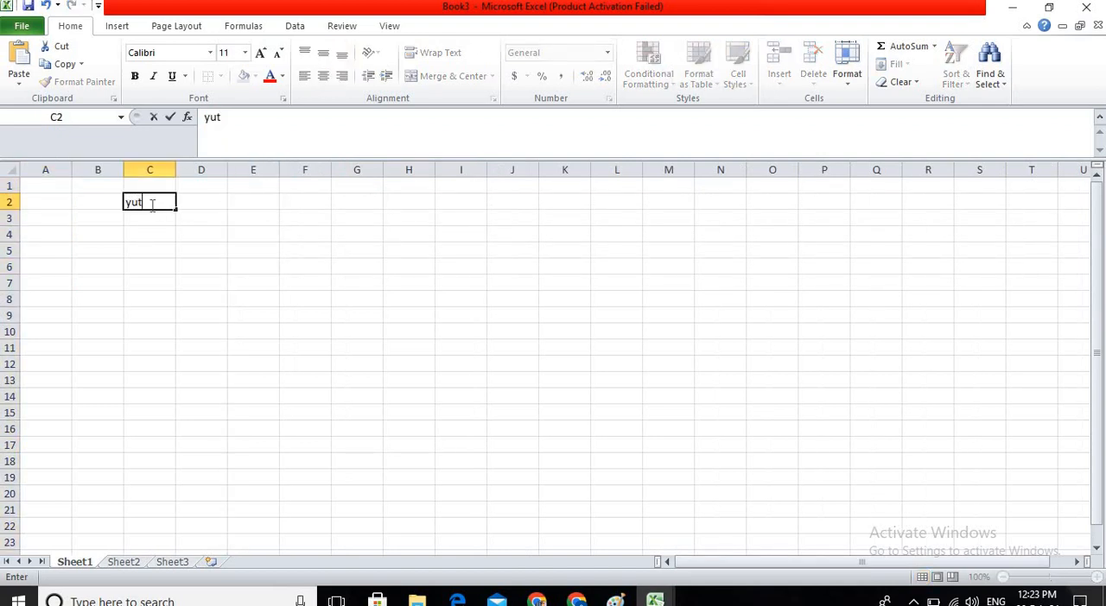
key("Return")
type("iuiuy")
key("Return")
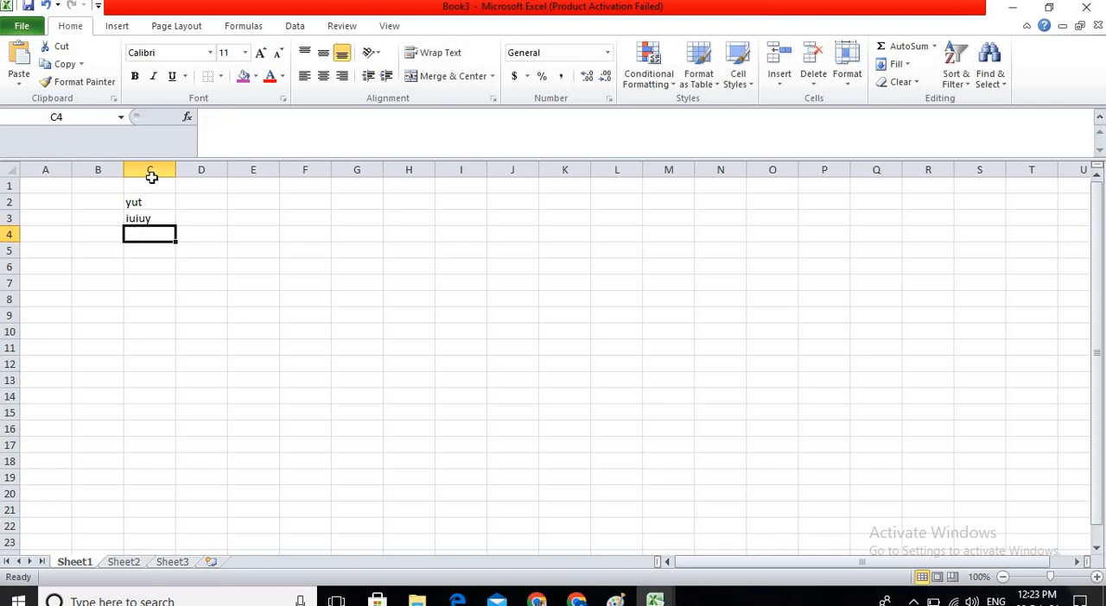
Hide column C, which contains the two text entries.
left_click(150, 170)
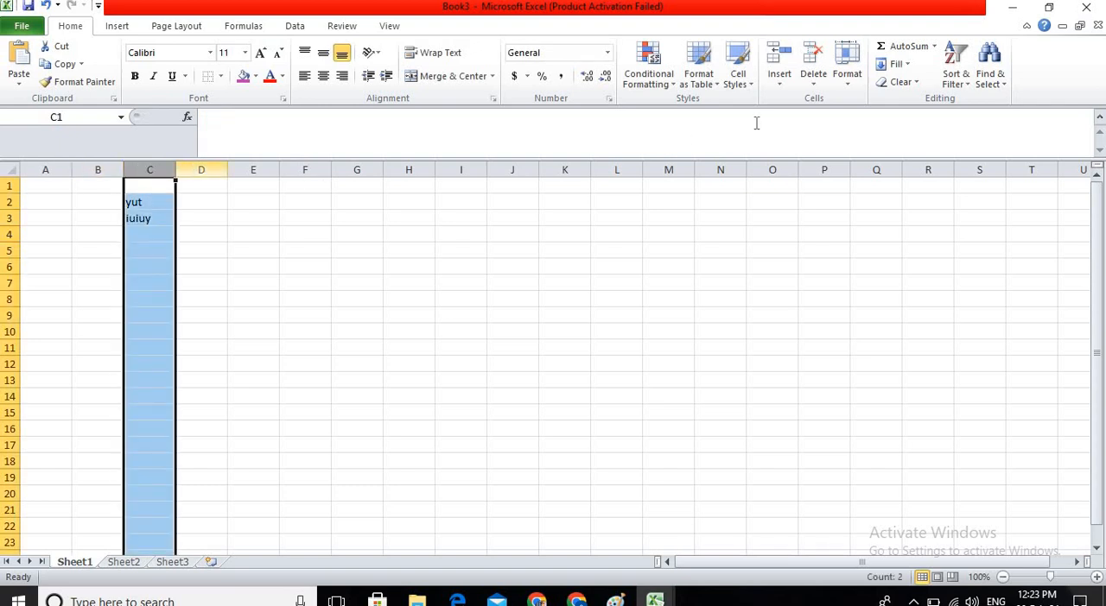
left_click(848, 76)
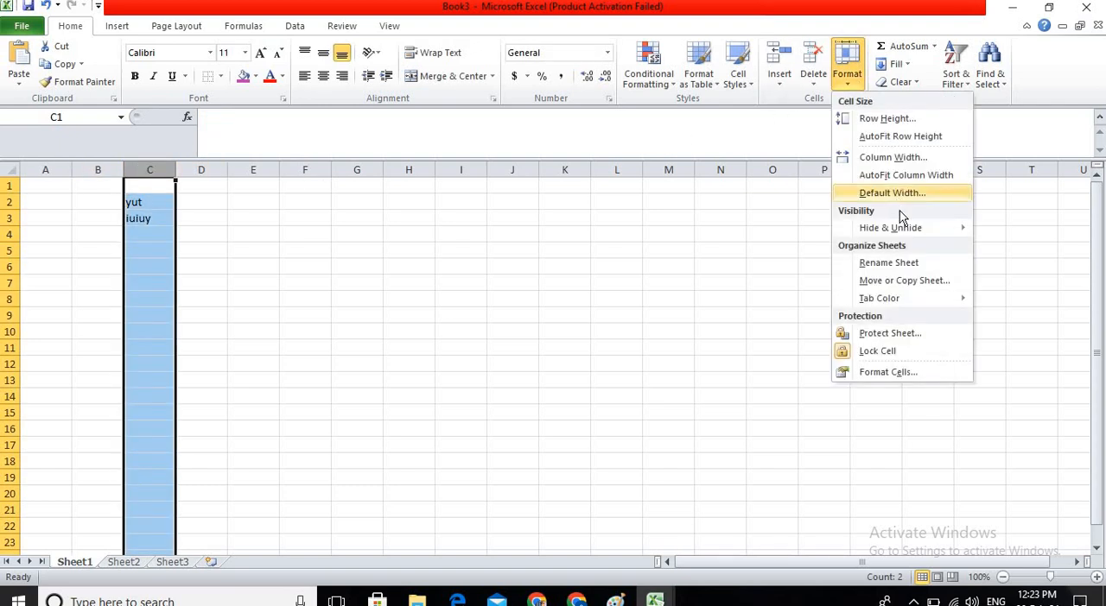
mouse_move(909, 231)
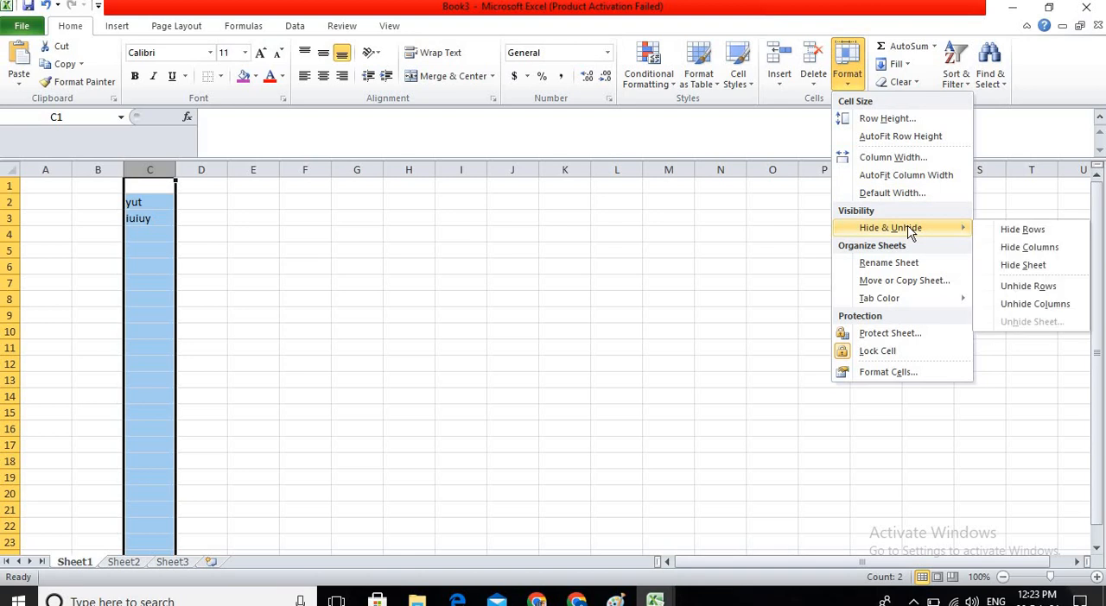
left_click(1059, 250)
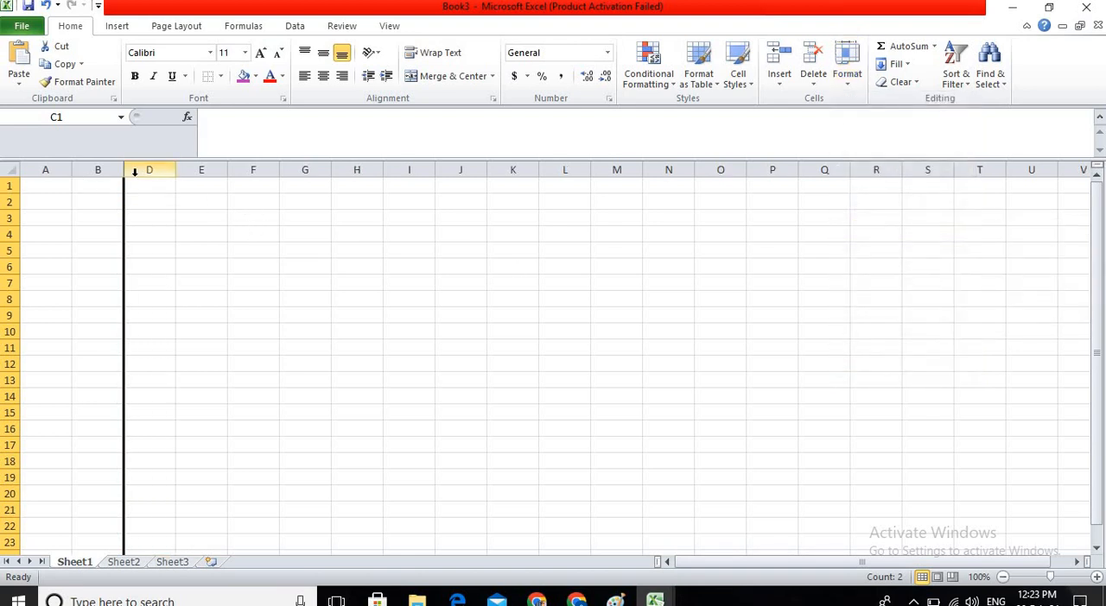
Unhide column C and deselect it.
left_click(846, 68)
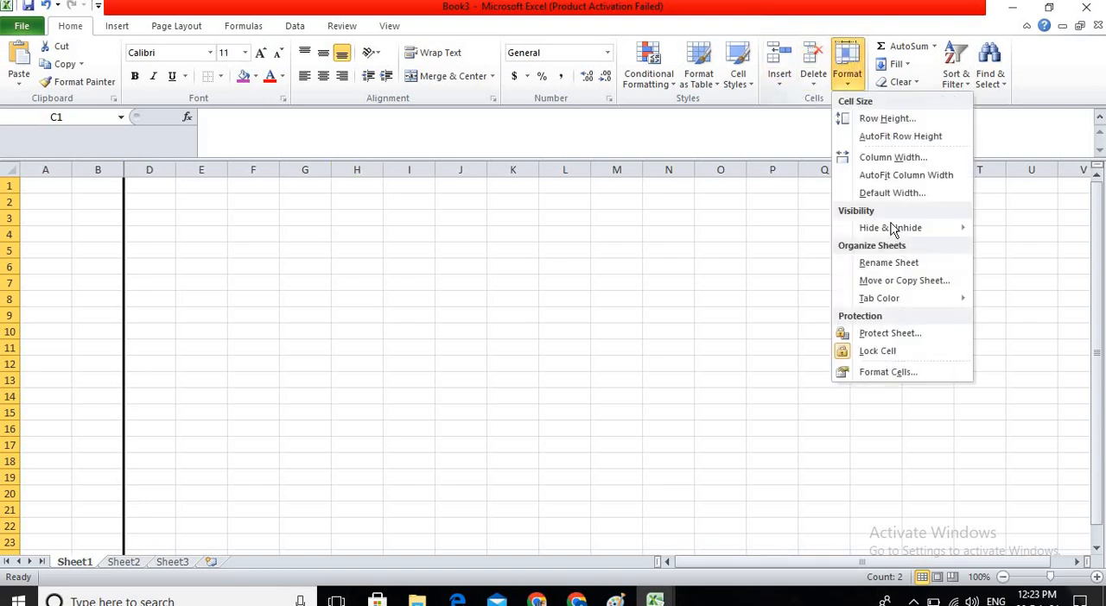
mouse_move(902, 235)
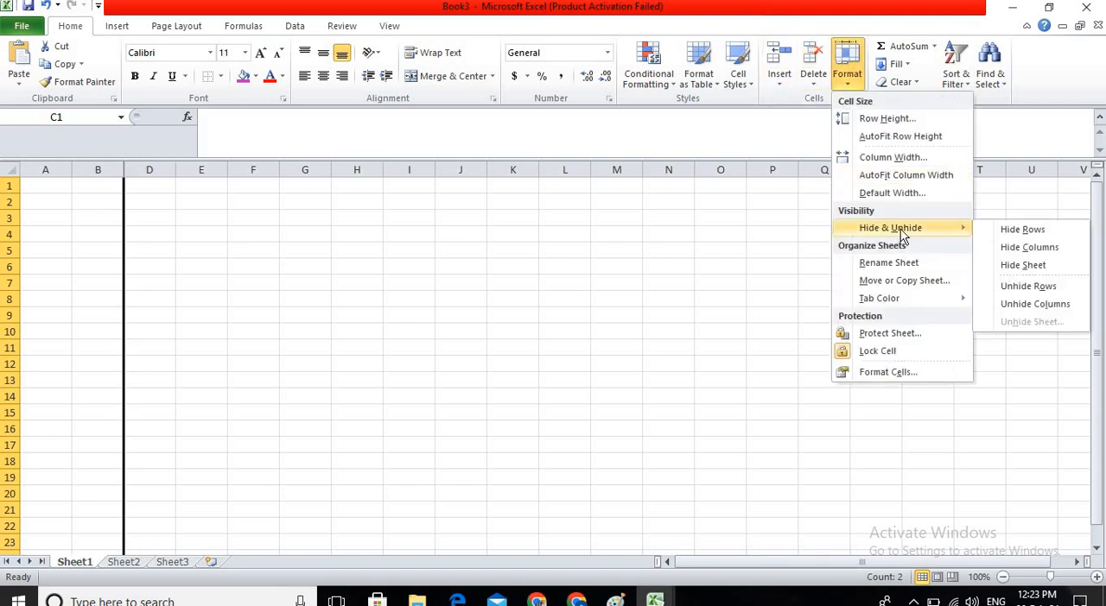
left_click(1034, 304)
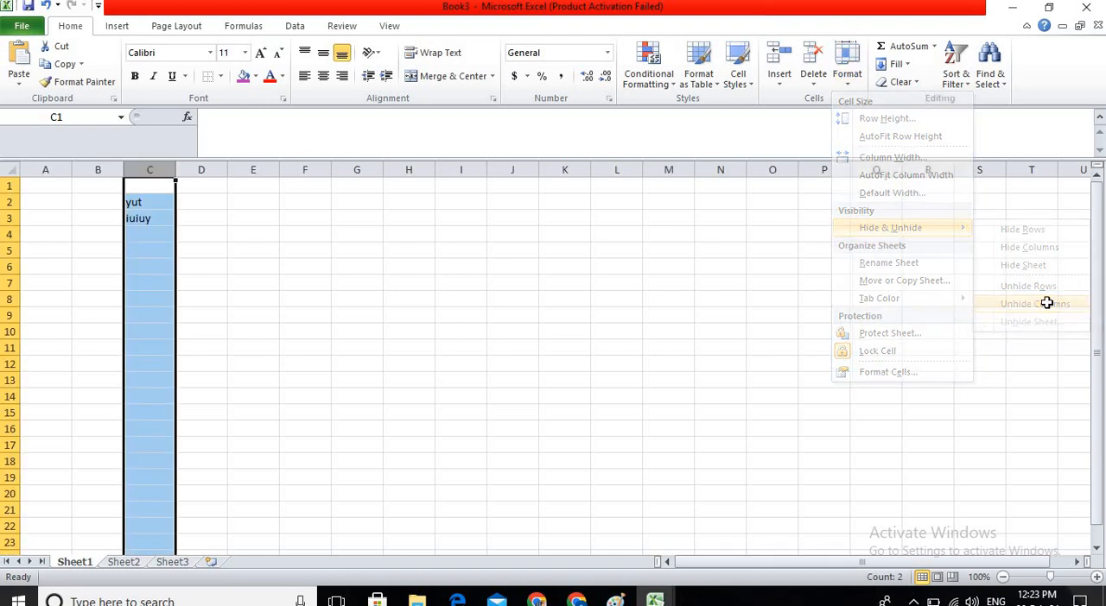
left_click(373, 304)
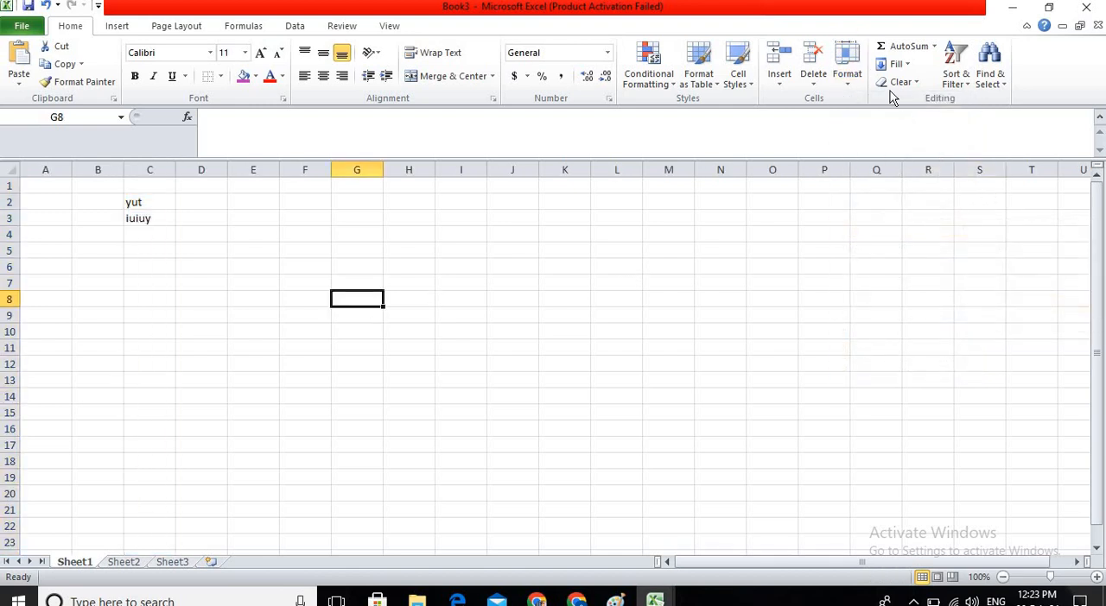
Rename Sheet1 as "yurutr" and switch to Sheet2.
left_click(847, 65)
mouse_move(898, 228)
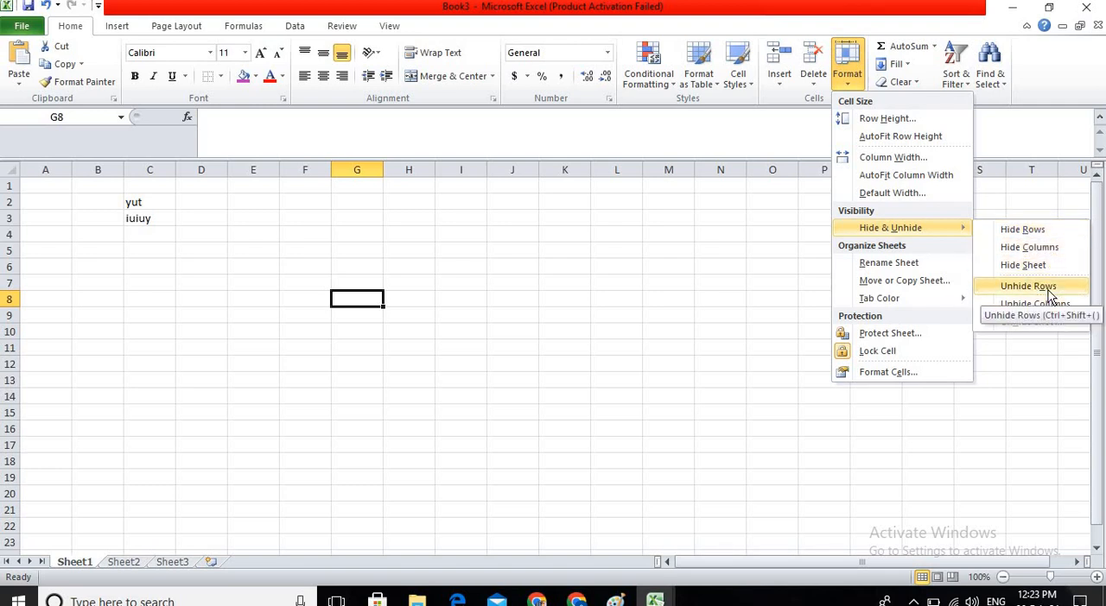
left_click(962, 264)
type("yurutru")
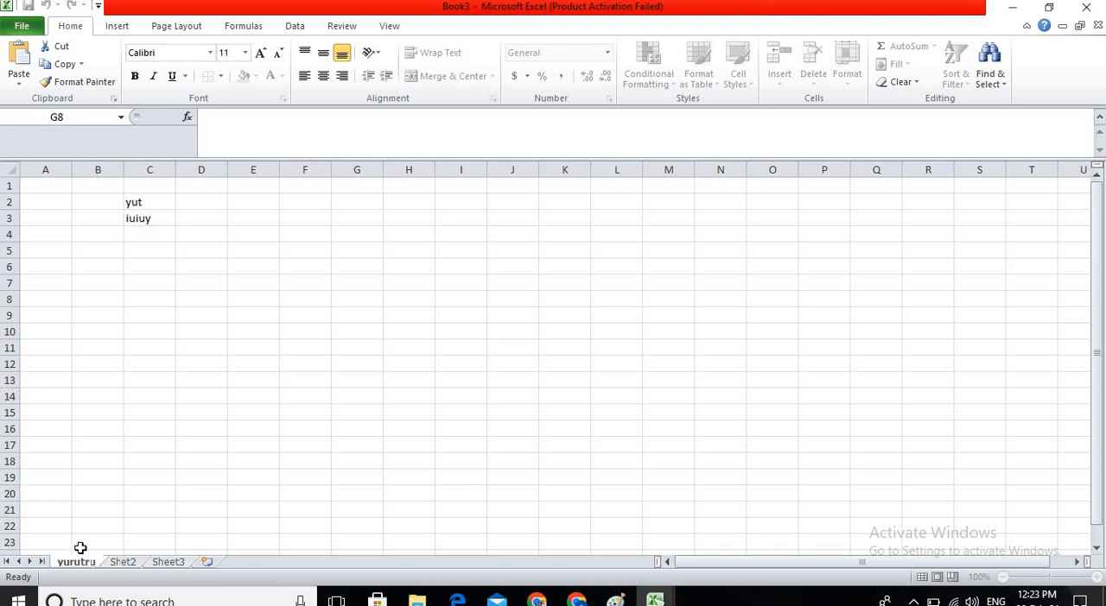
left_click(119, 562)
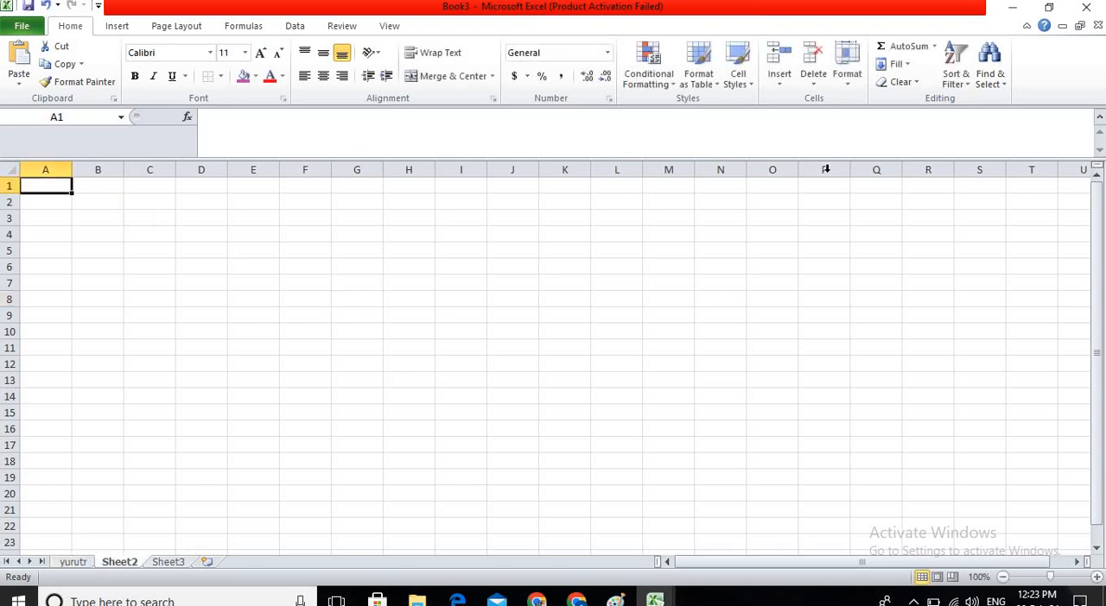
Move the yurutr sheet to the end of the workbook.
left_click(853, 84)
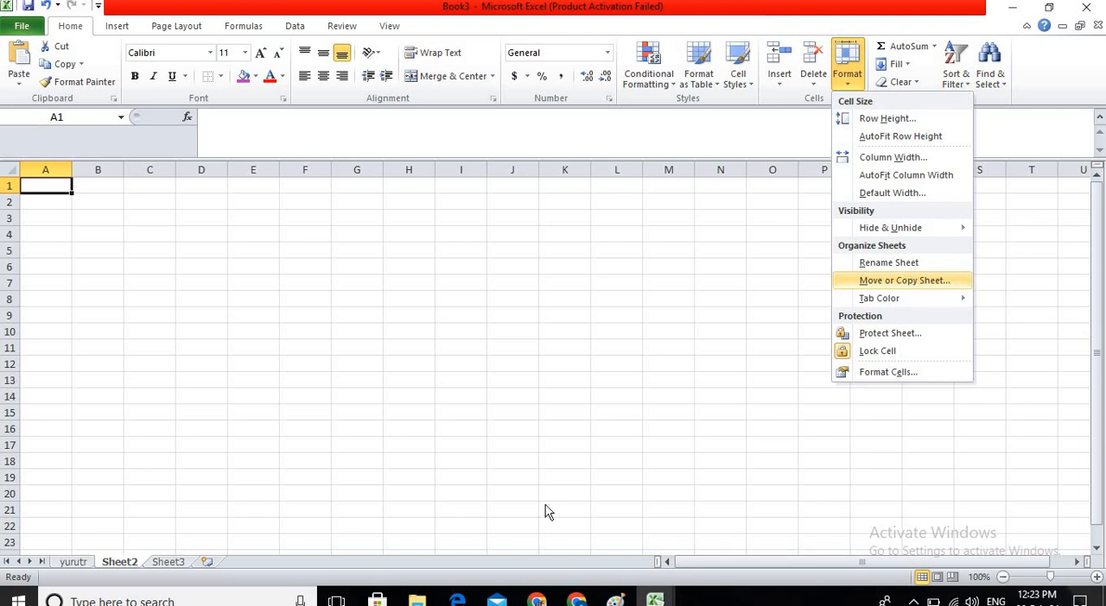
left_click(75, 562)
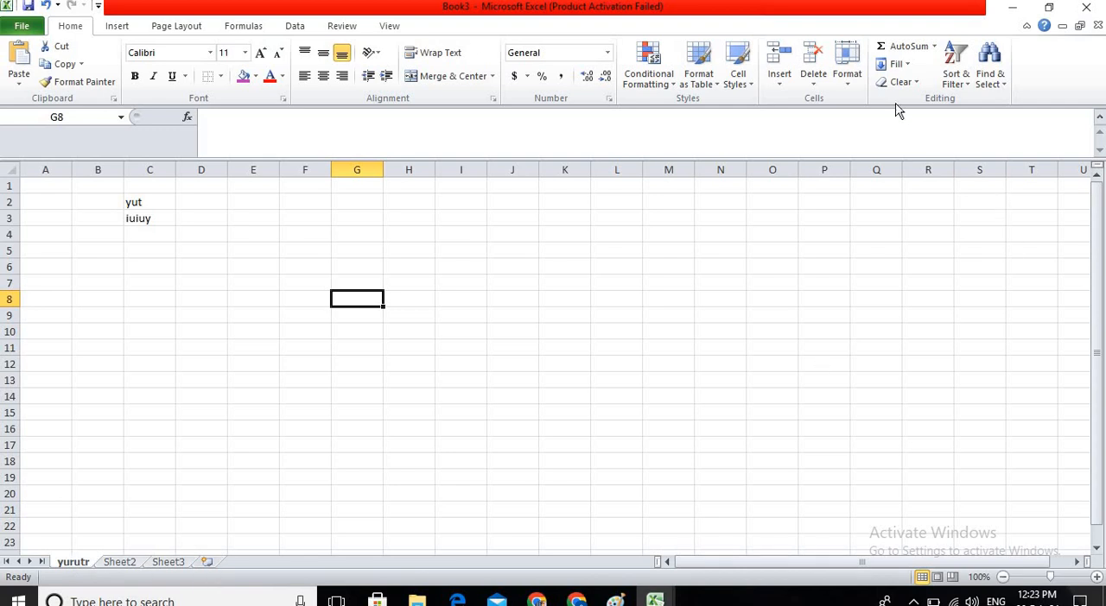
left_click(846, 68)
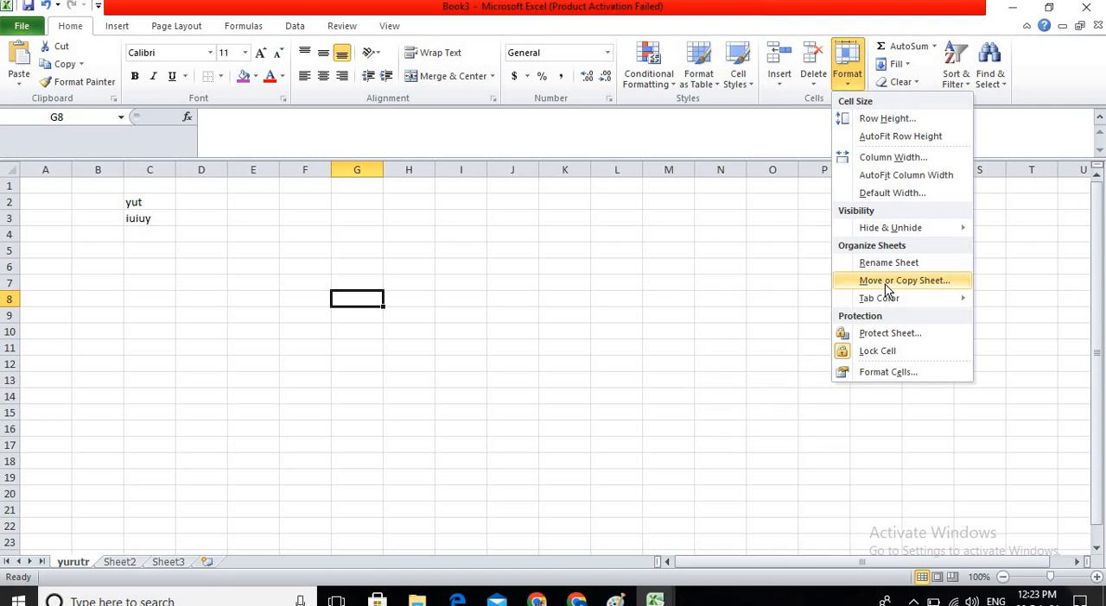
left_click(885, 284)
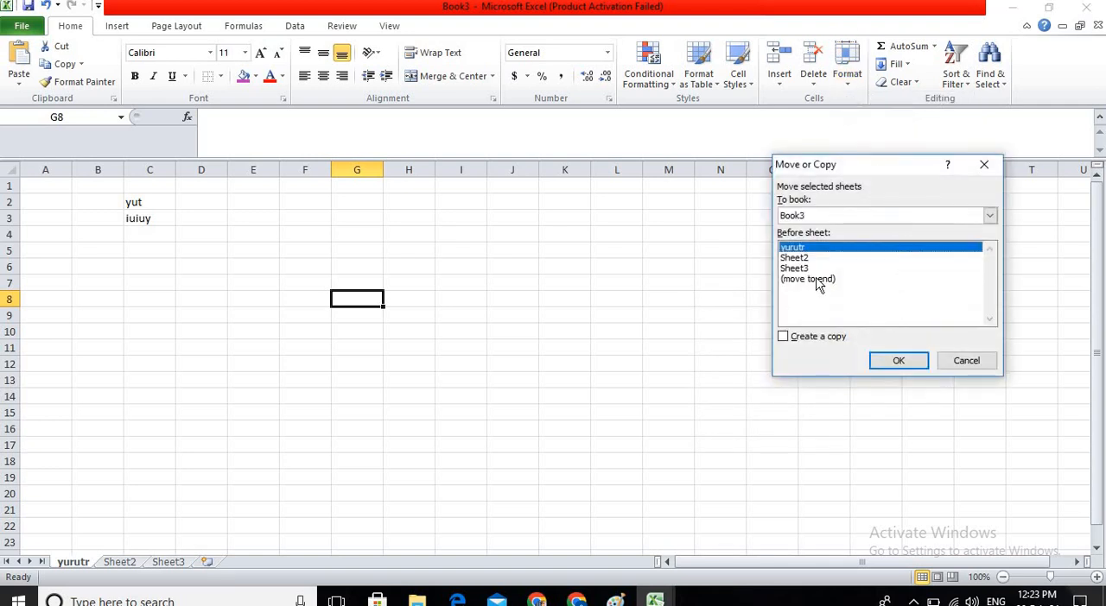
left_click(816, 279)
left_click(890, 359)
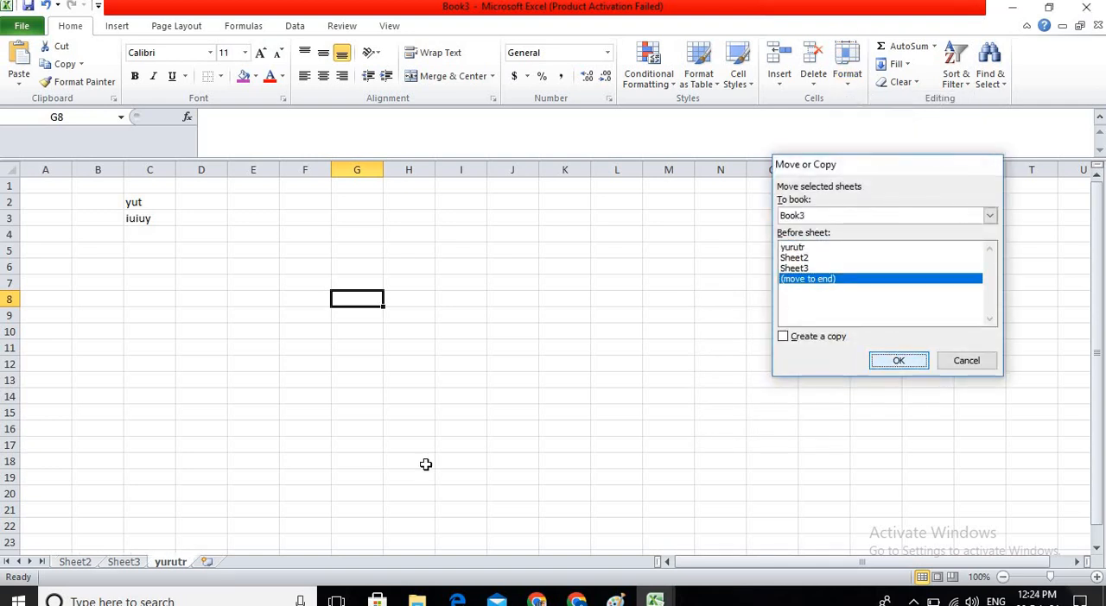
Color the yurutr sheet tab standard red and switch between the other sheets, ending on Sheet2.
left_click(850, 74)
mouse_move(879, 299)
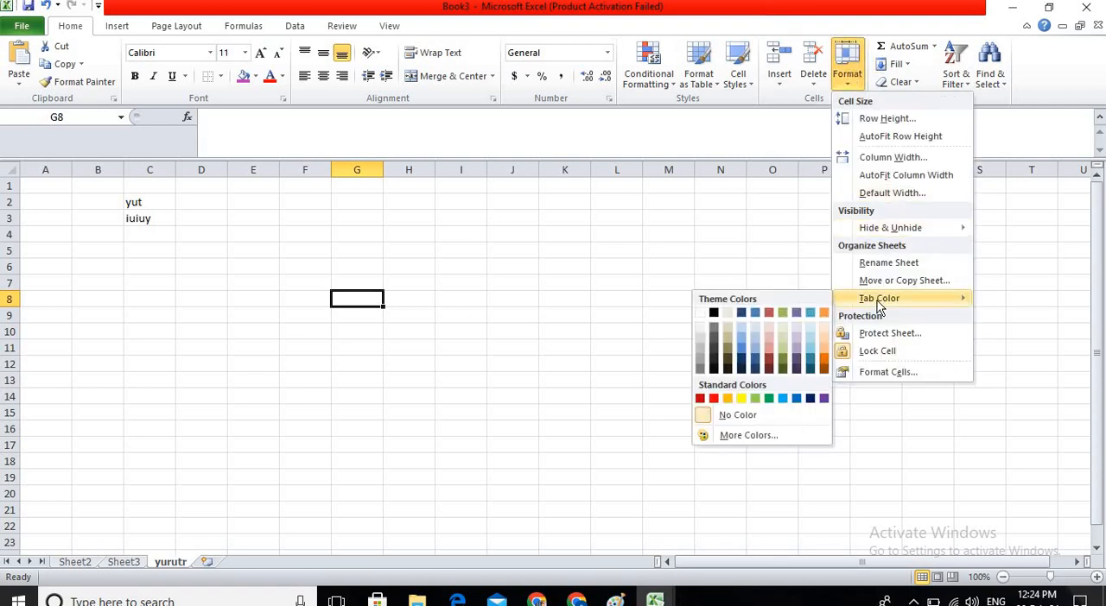
left_click(713, 398)
left_click(125, 563)
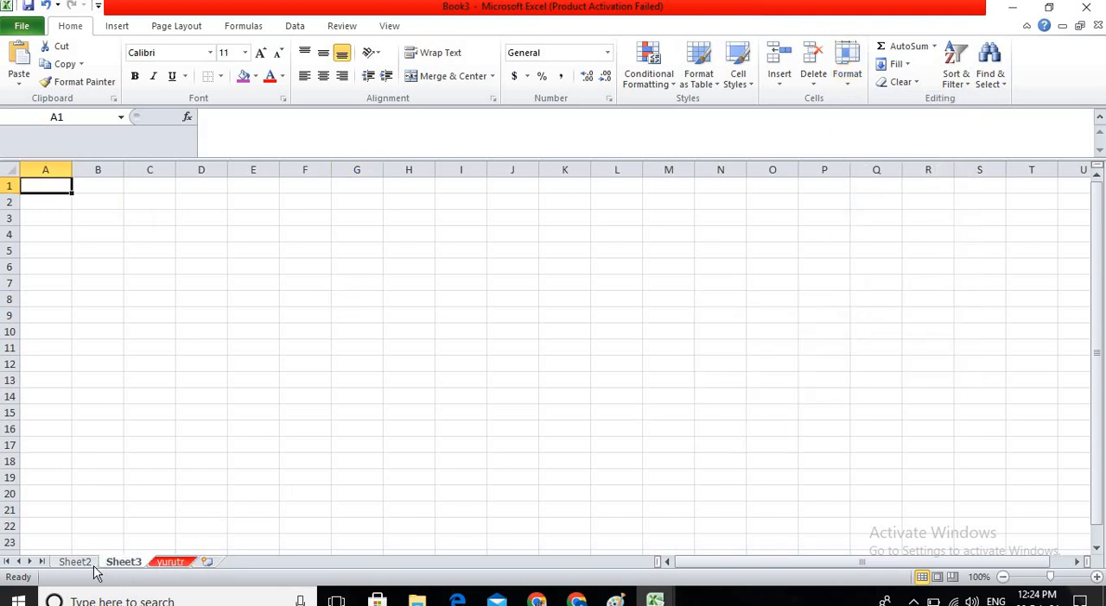
left_click(76, 563)
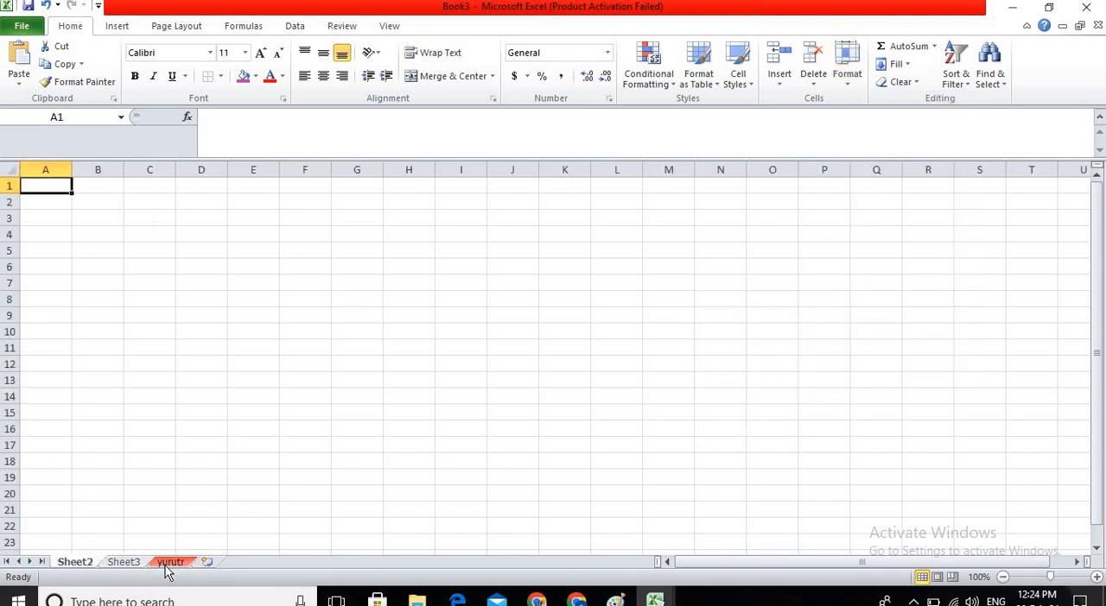
left_click(123, 563)
left_click(80, 563)
left_click(855, 74)
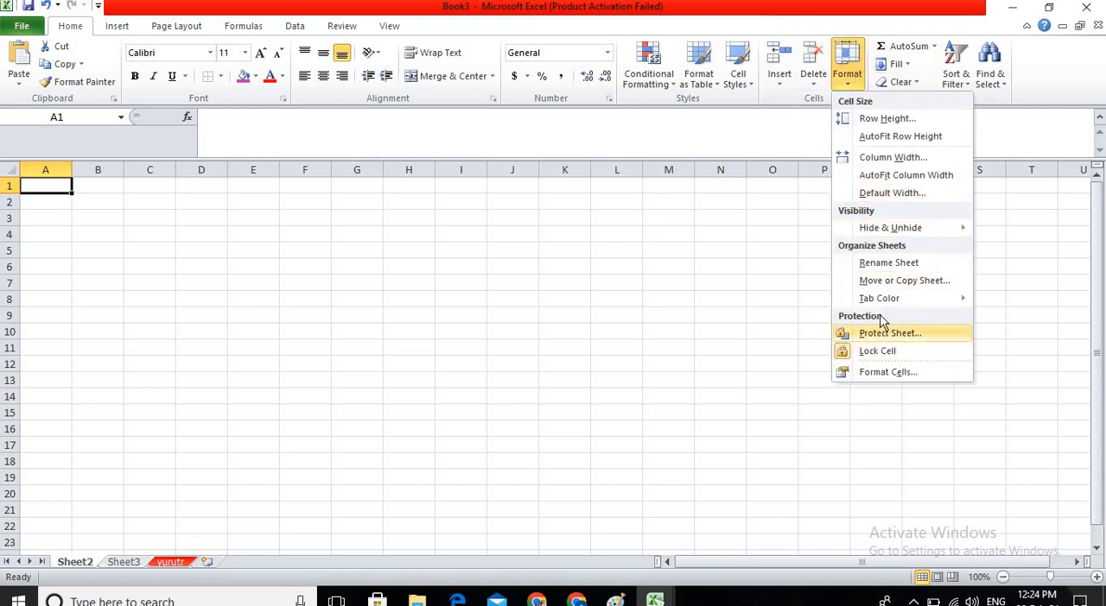
left_click(855, 333)
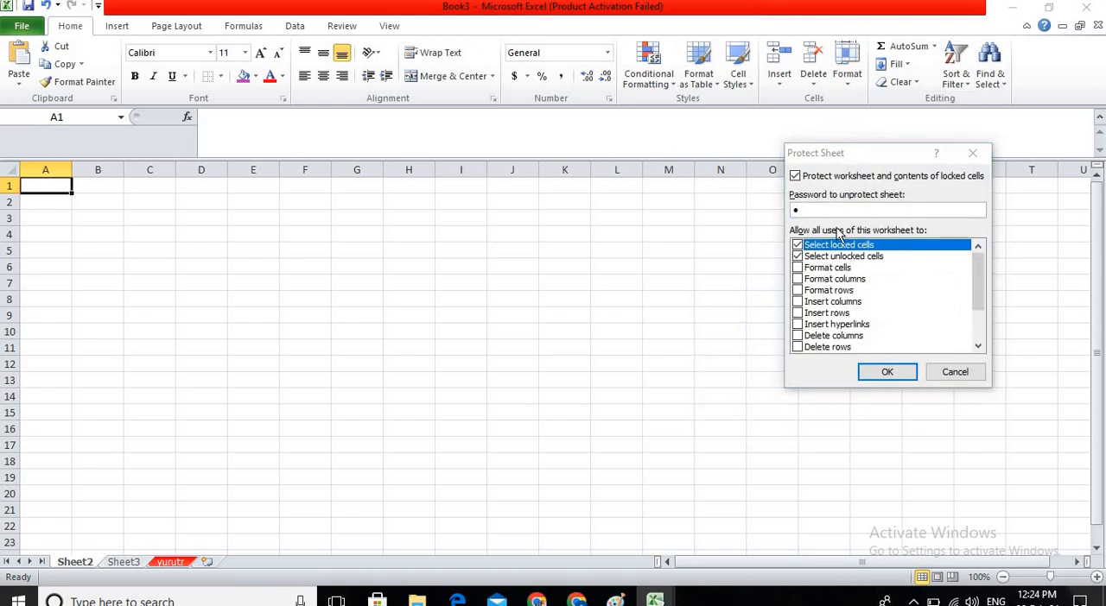
key("Return")
type("1")
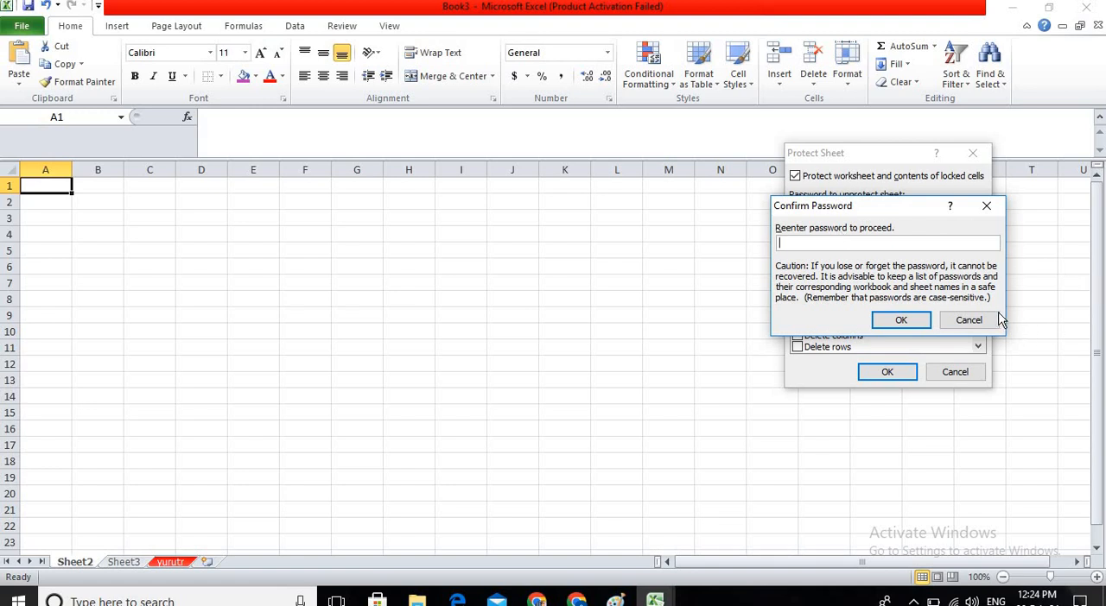
left_click(965, 320)
left_click(953, 373)
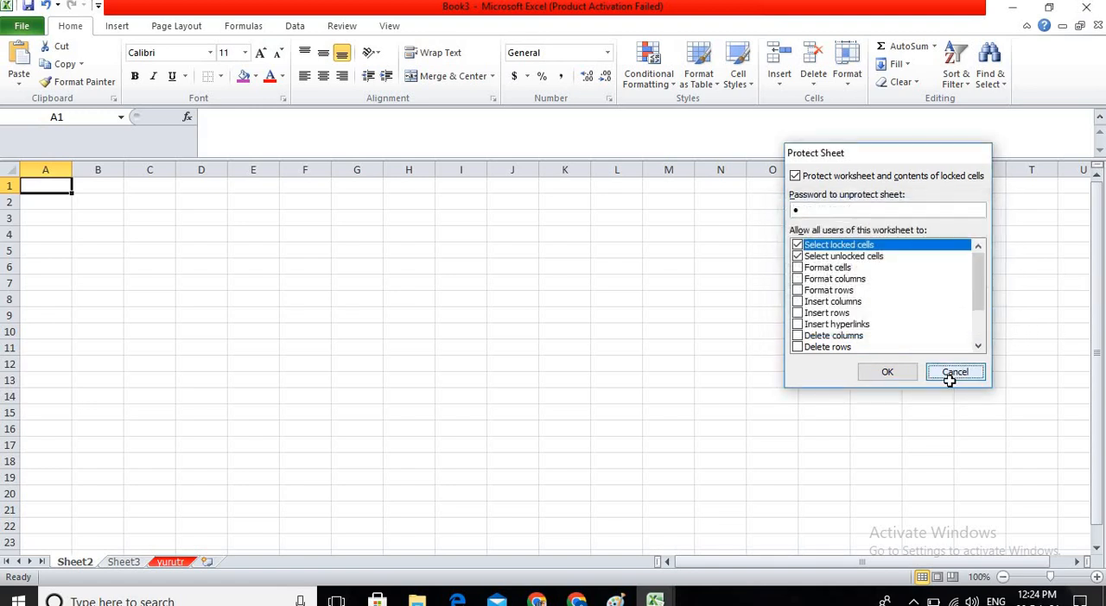
Protect Sheet2 with the default permissions, entering and confirming the sheet protection password.
left_click(184, 234)
left_click(848, 68)
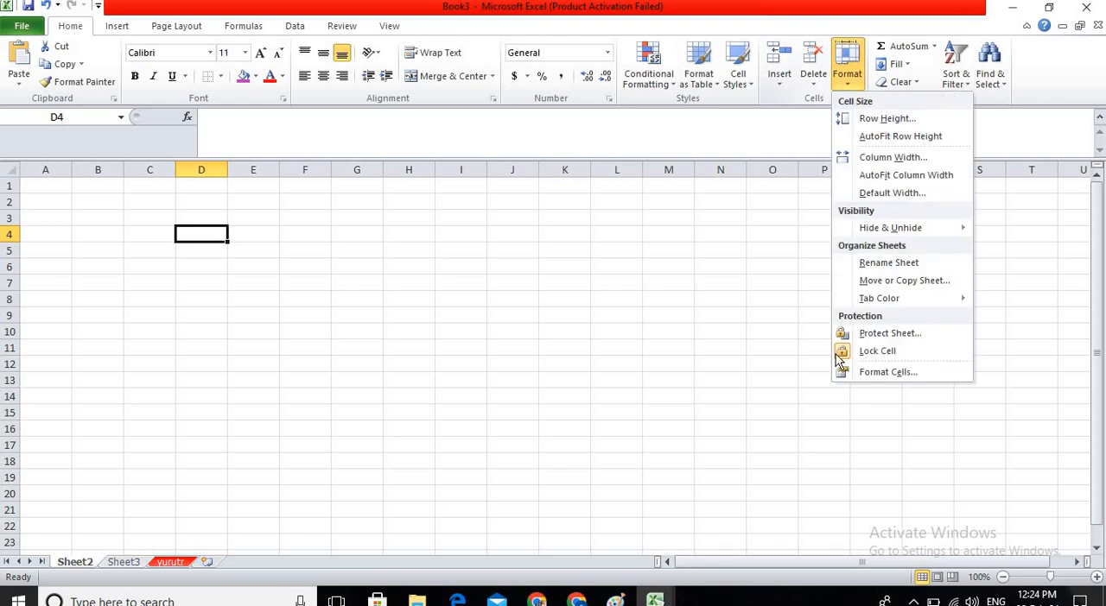
left_click(868, 333)
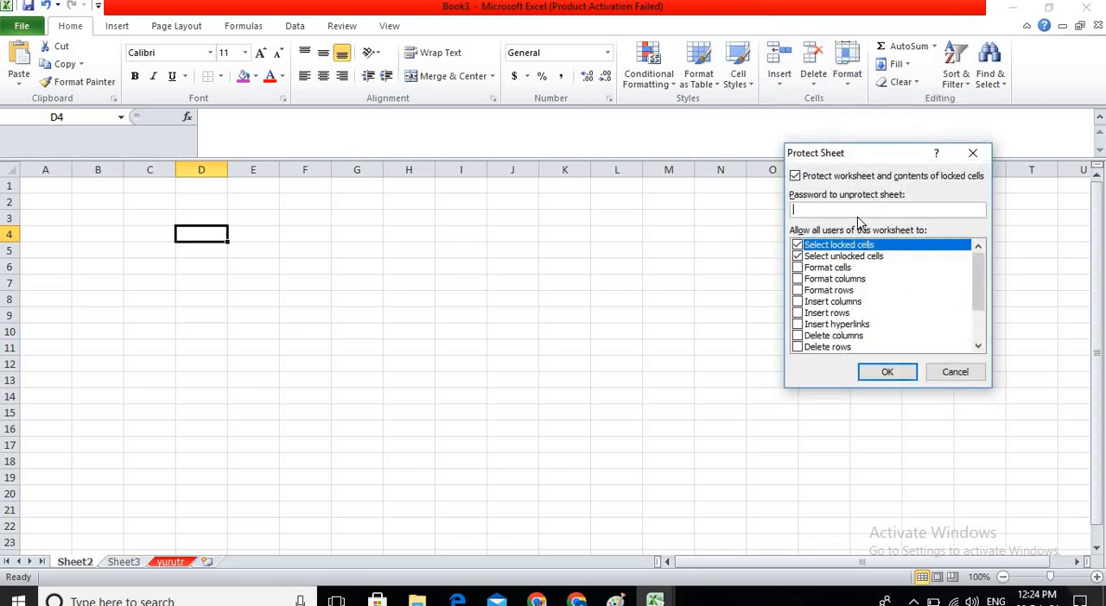
key("Return")
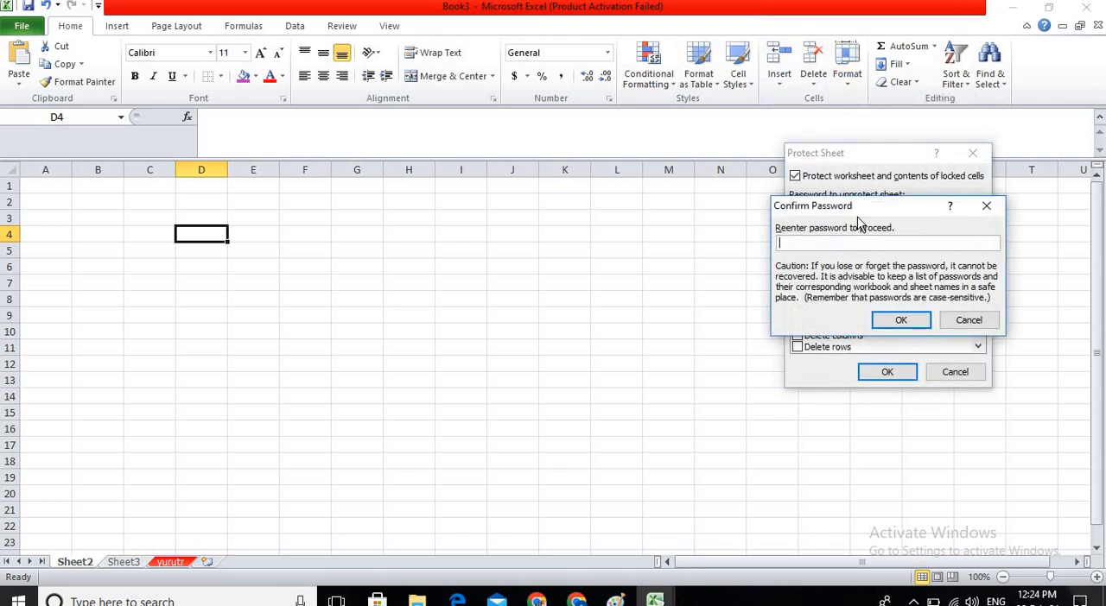
key("Return")
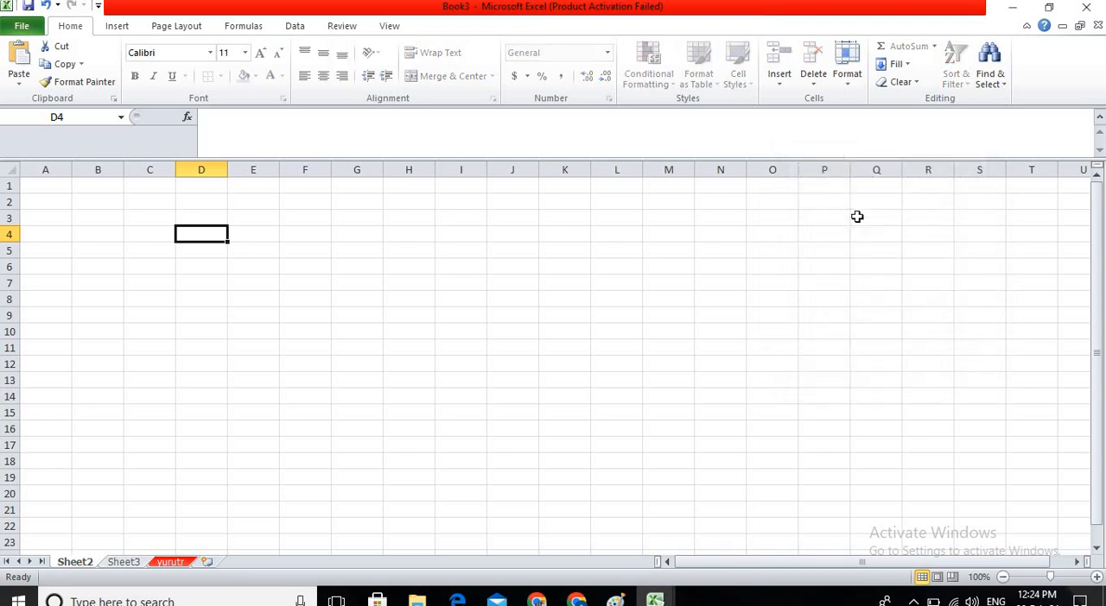
Try to enter "h" in cell H3 of the protected sheet.
left_click(409, 216)
key("h")
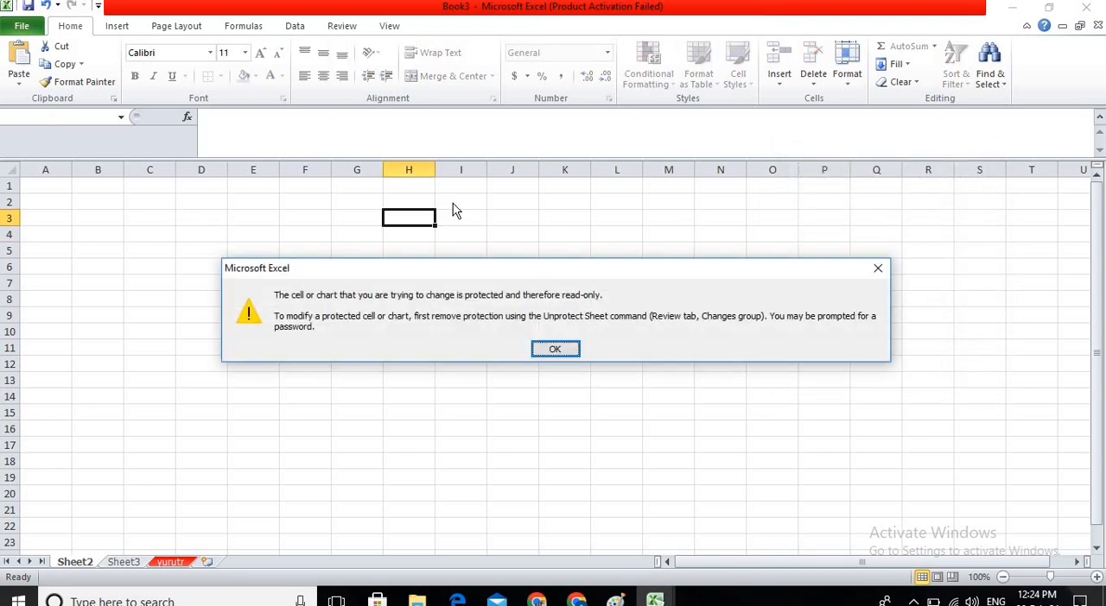
key("Return")
key("h")
key("Return")
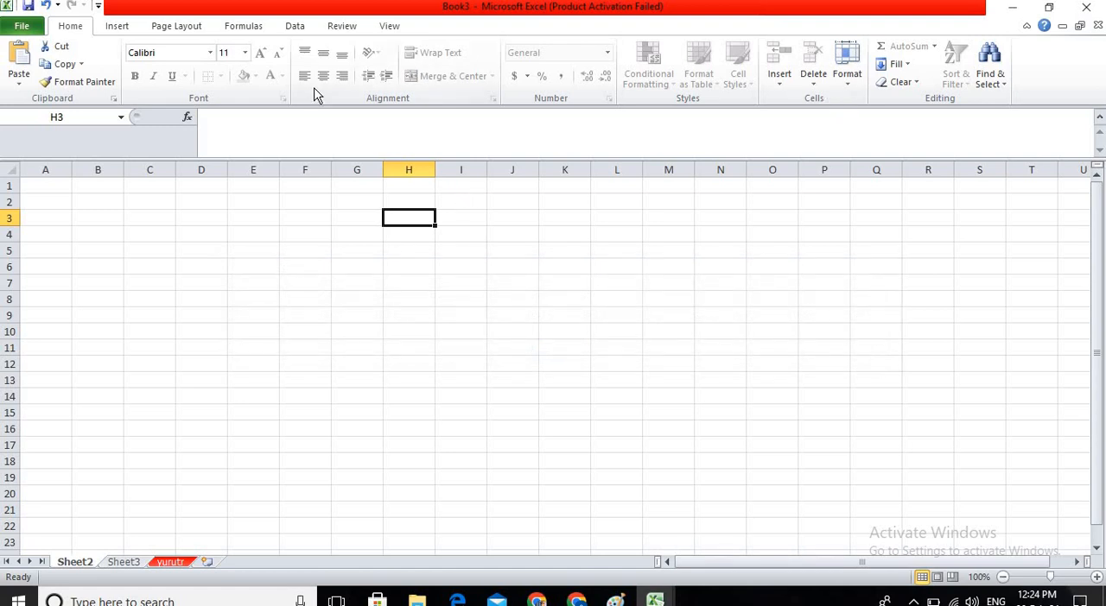
Unprotect Sheet2 by entering the sheet protection password.
left_click(846, 78)
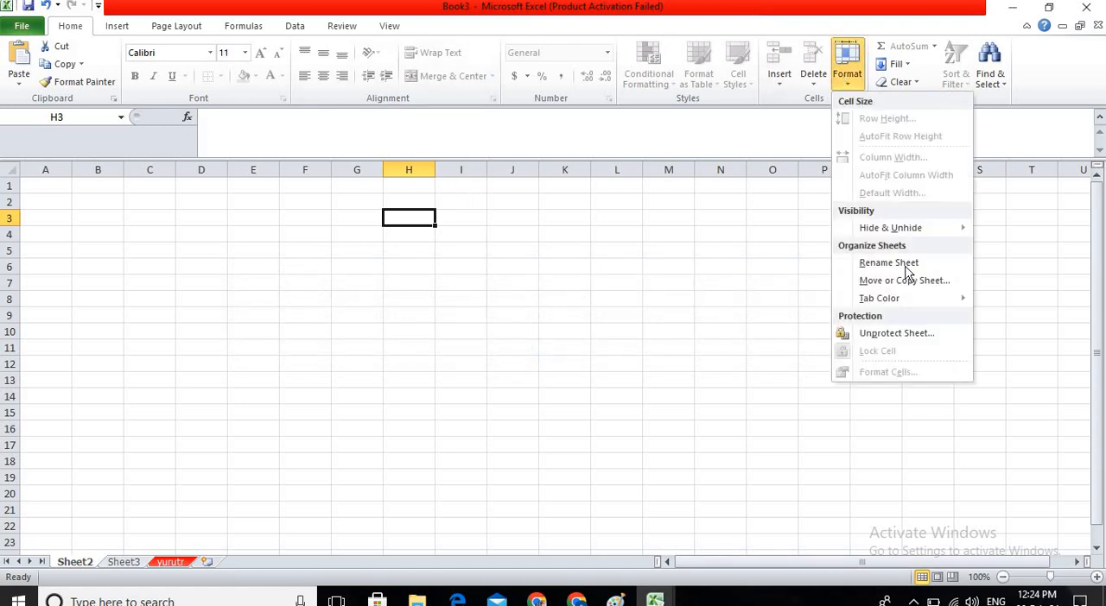
left_click(903, 333)
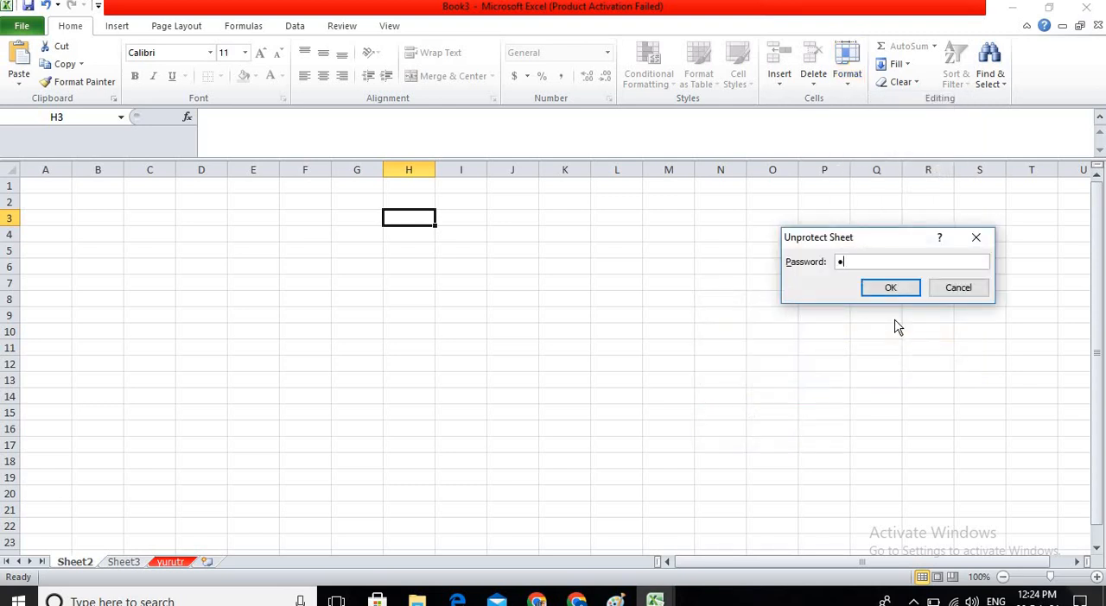
key("Return")
Enter "il" in cell N7.
left_click(711, 290)
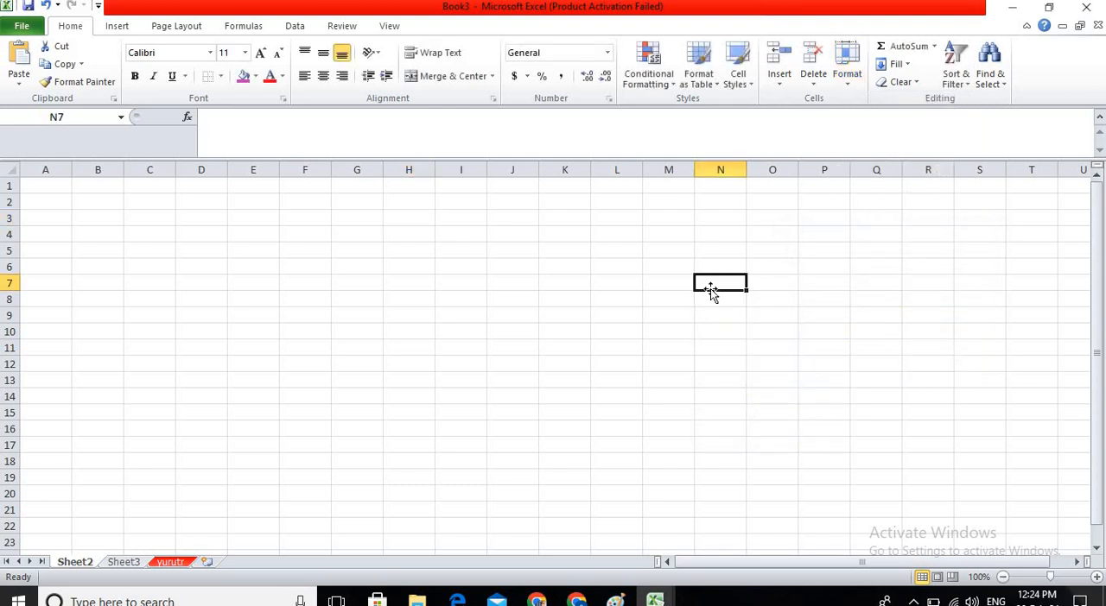
type("il")
key("Return")
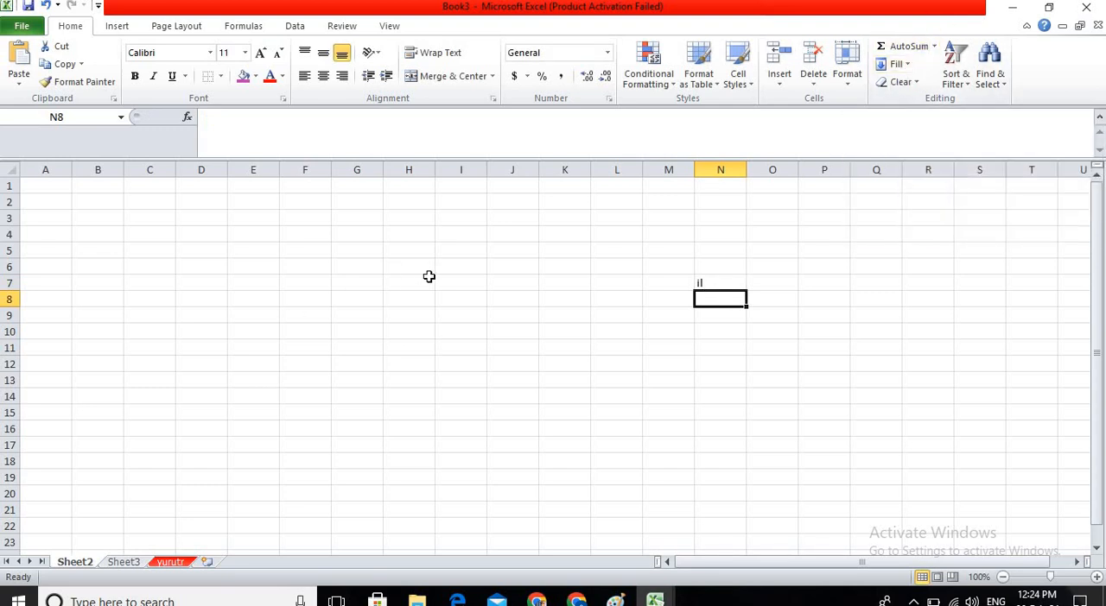
Enter the numbers 65, 87, 76, 87 and 56 down cells A1 to A5.
left_click(127, 204)
left_click(74, 214)
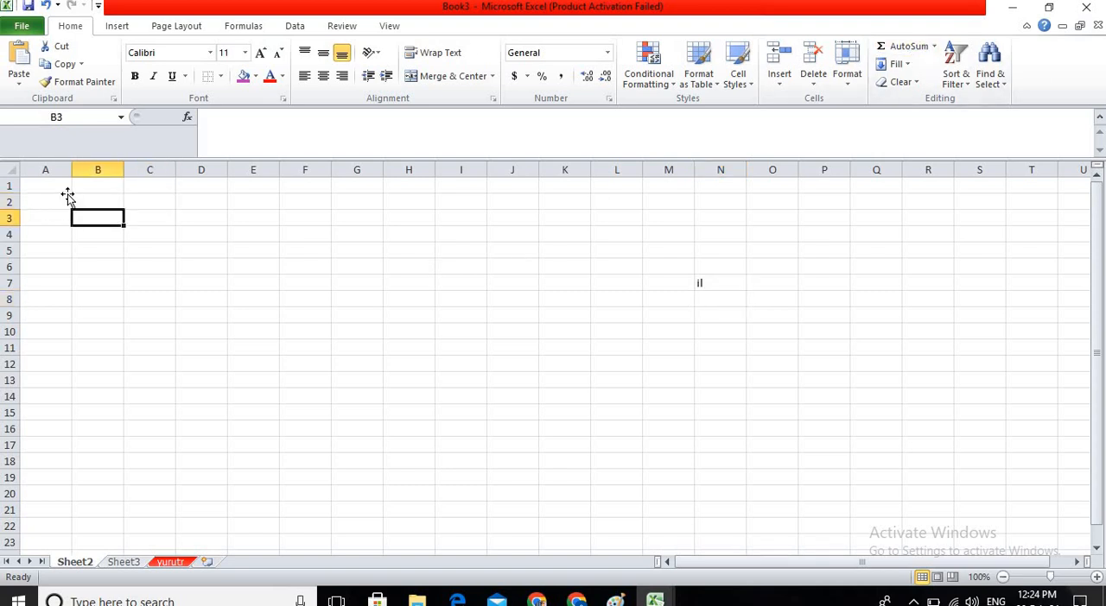
left_click(68, 196)
left_click(65, 187)
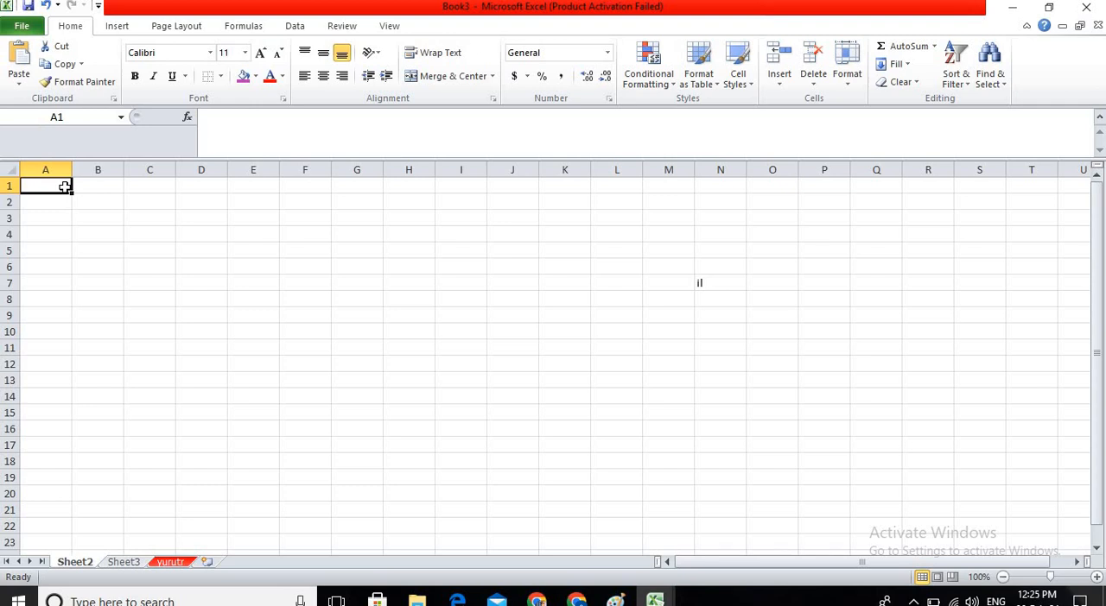
type("65")
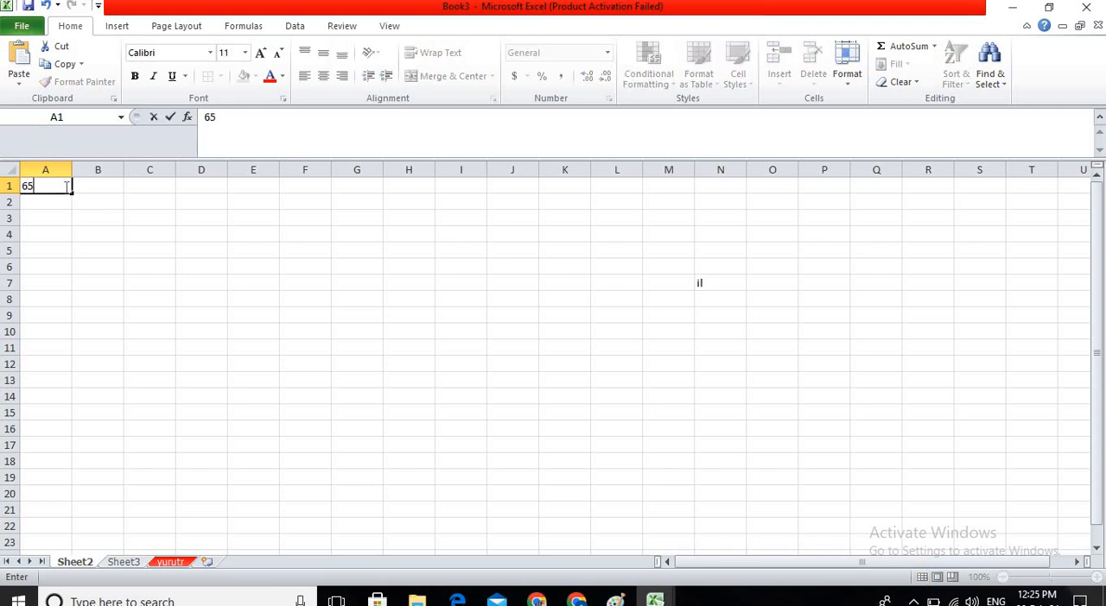
key("Return")
type("87")
key("Return")
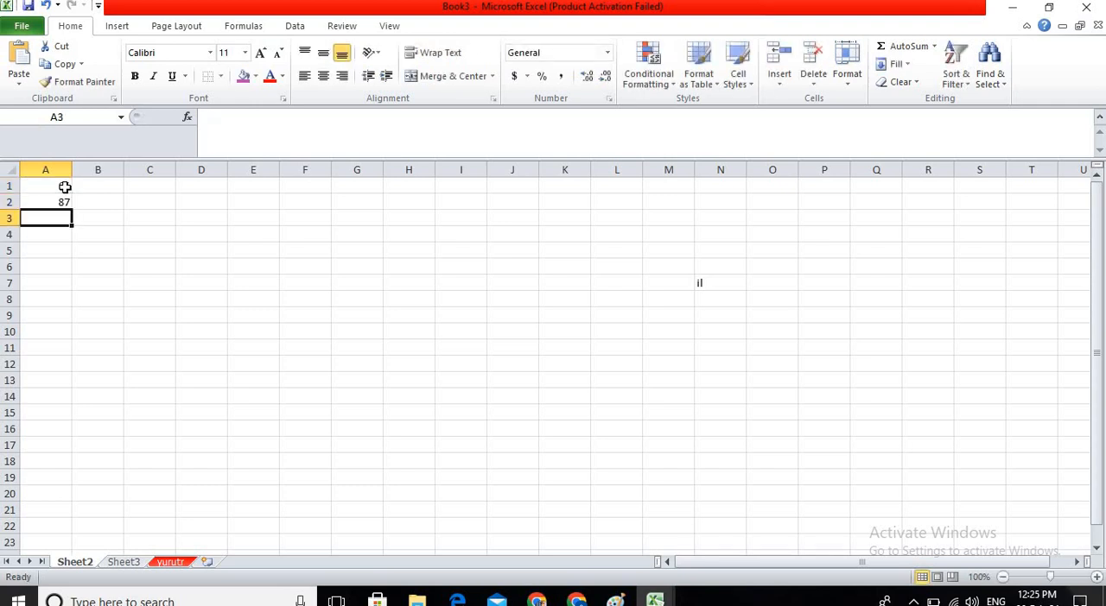
type("76")
key("Return")
type("87")
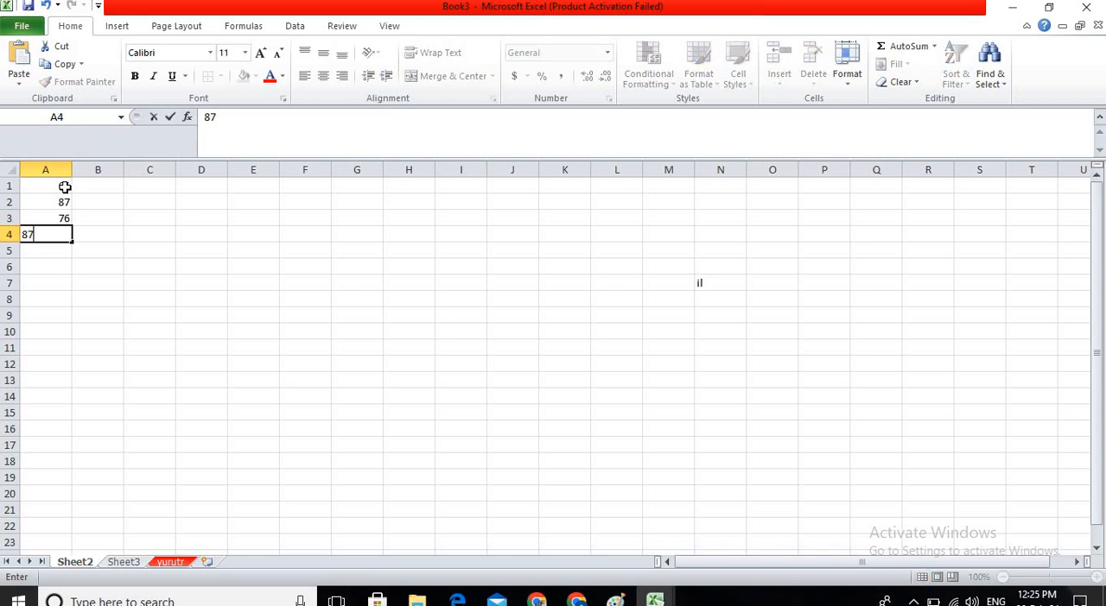
key("Return")
type("56")
key("Return")
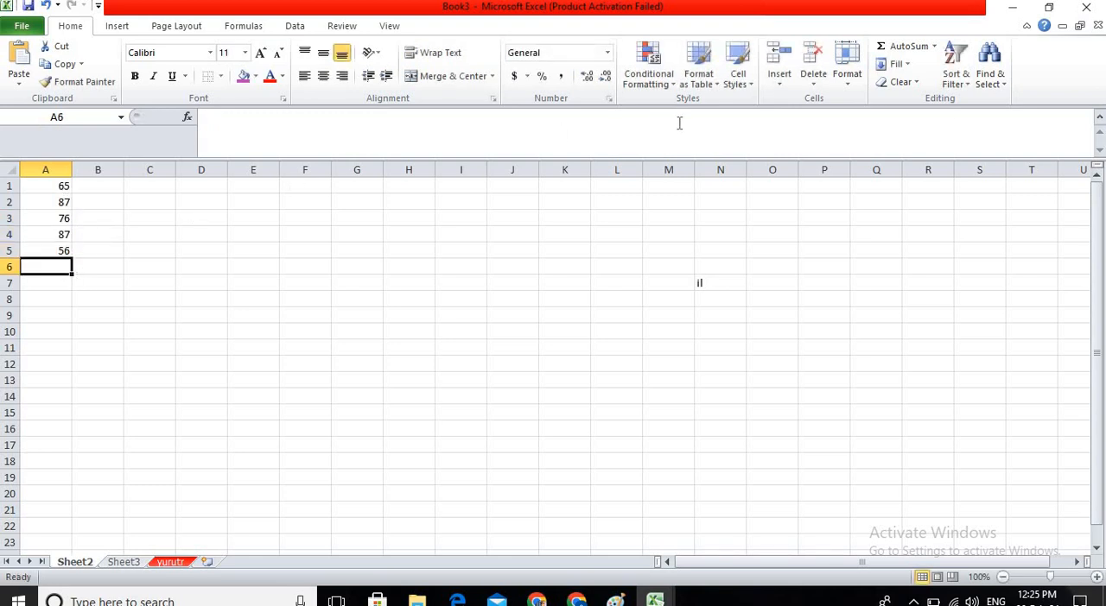
Total A1:A5 in cell A6 with AutoSum and replace that formula with the average of the same range.
left_click(896, 52)
key("Return")
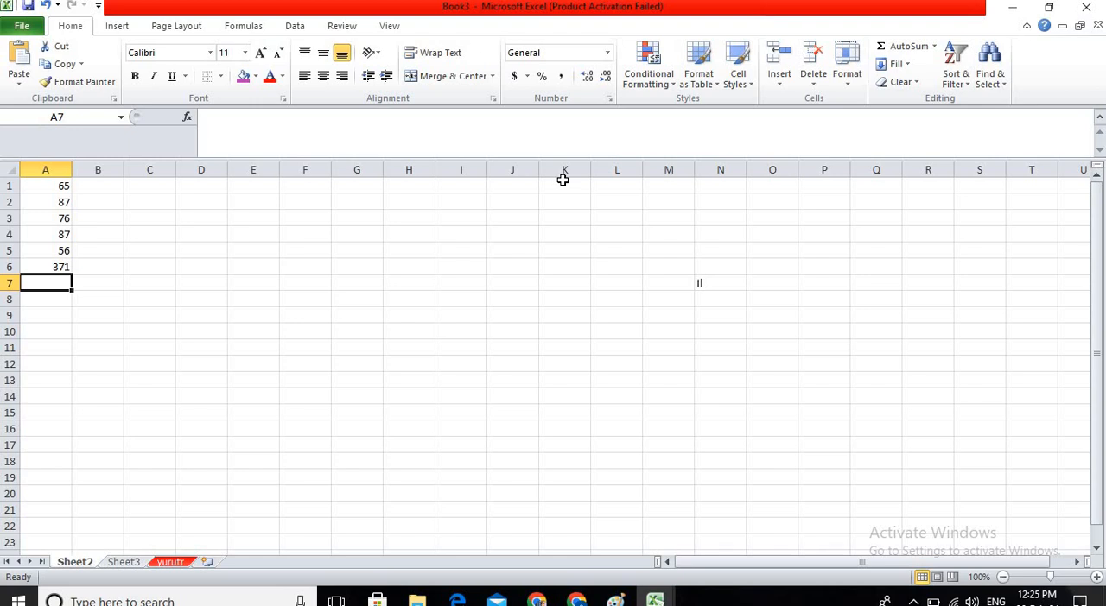
left_click(62, 266)
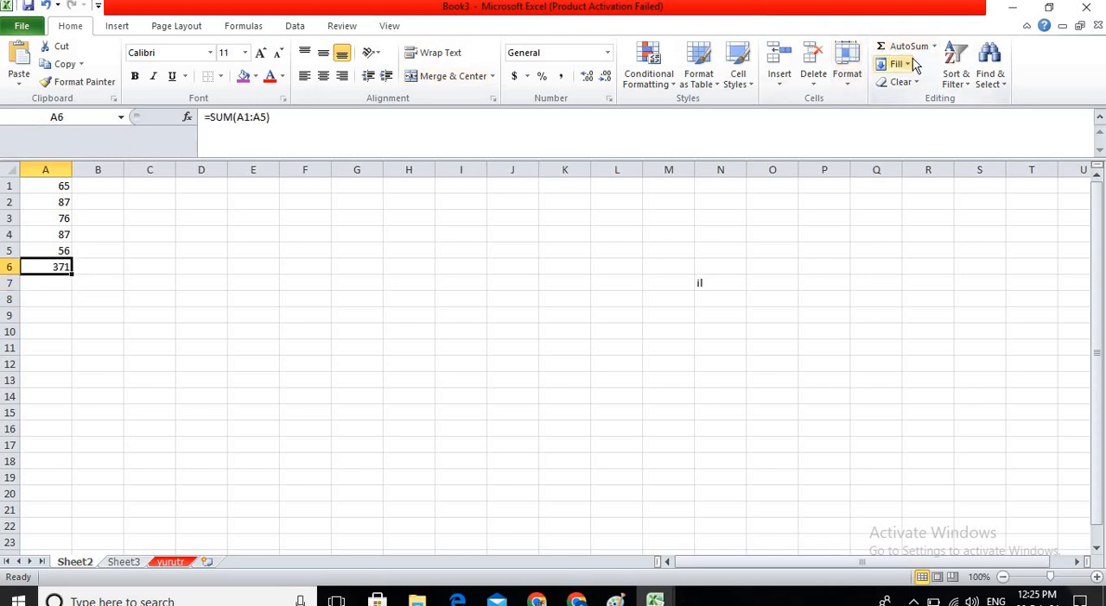
left_click(934, 46)
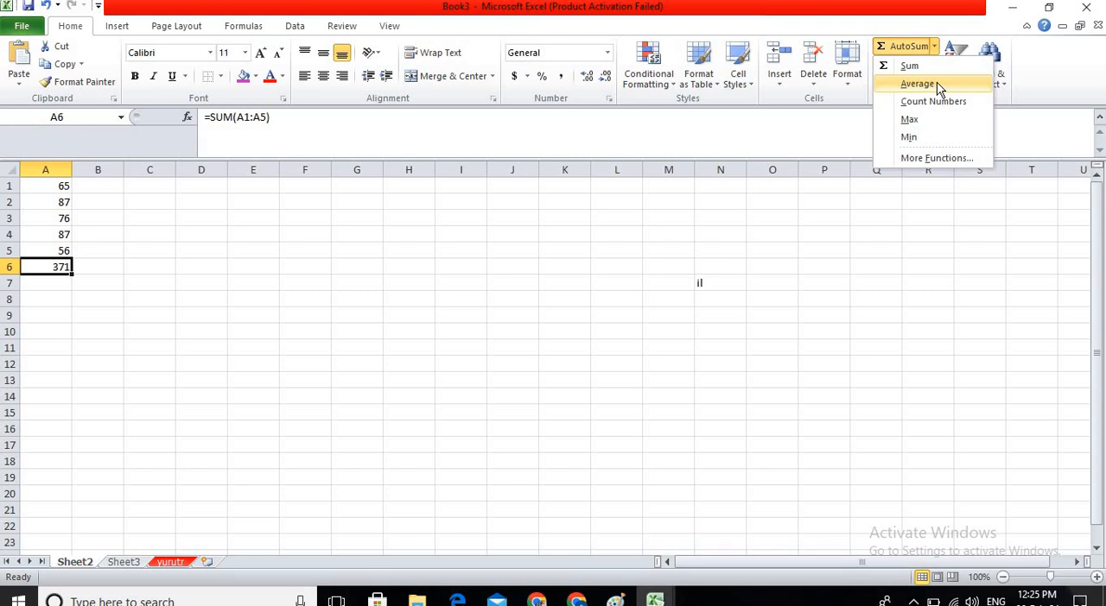
left_click(939, 87)
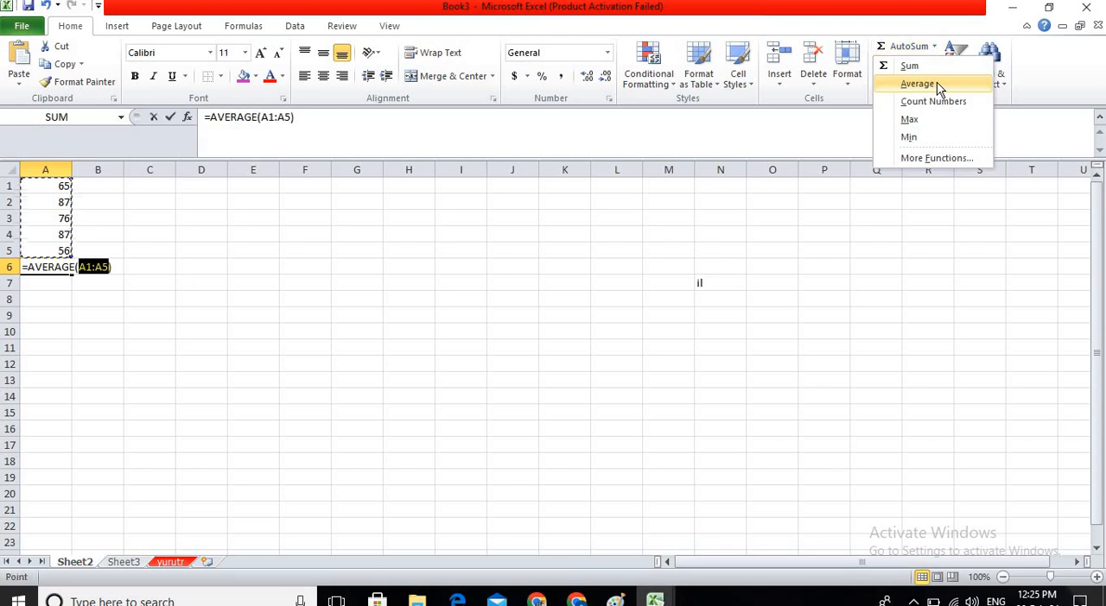
key("Return")
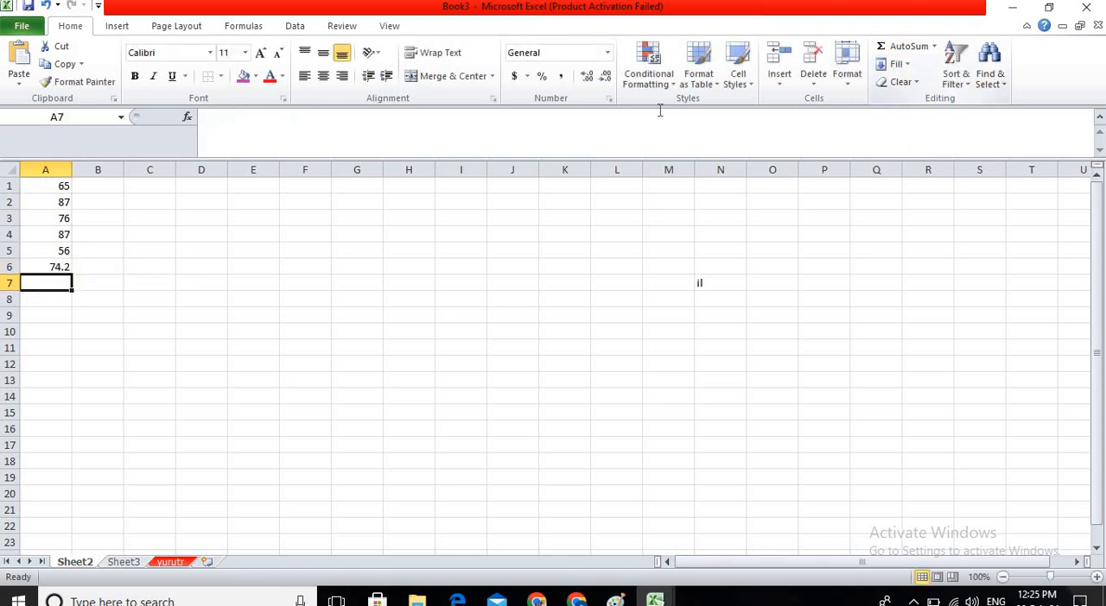
Replace the formula in cell A6 with an AutoSum total of A1:A5.
left_click(67, 268)
left_click(903, 46)
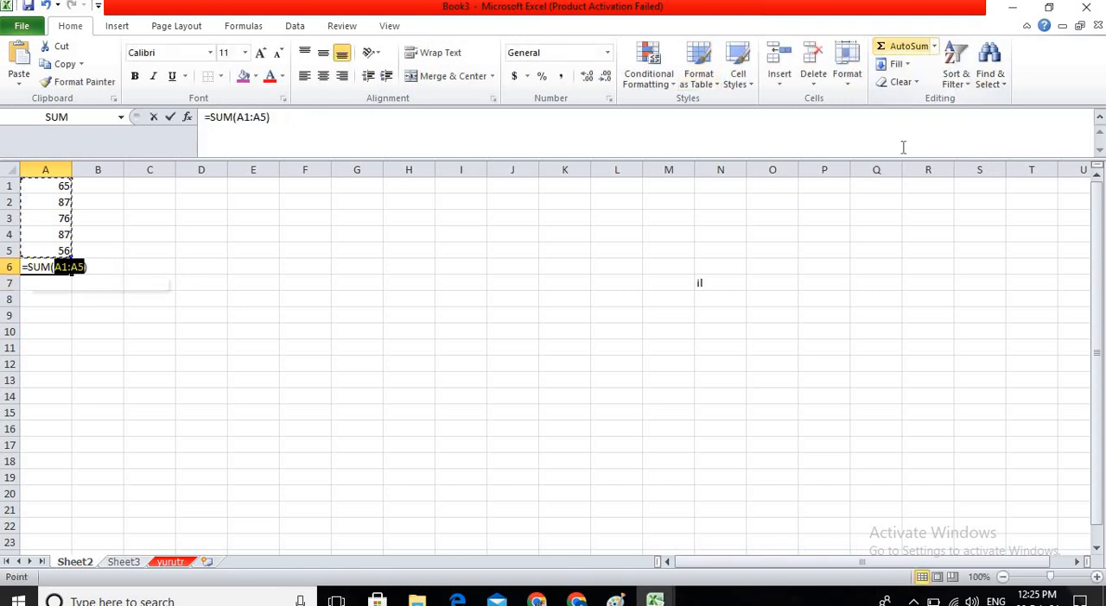
left_click(934, 46)
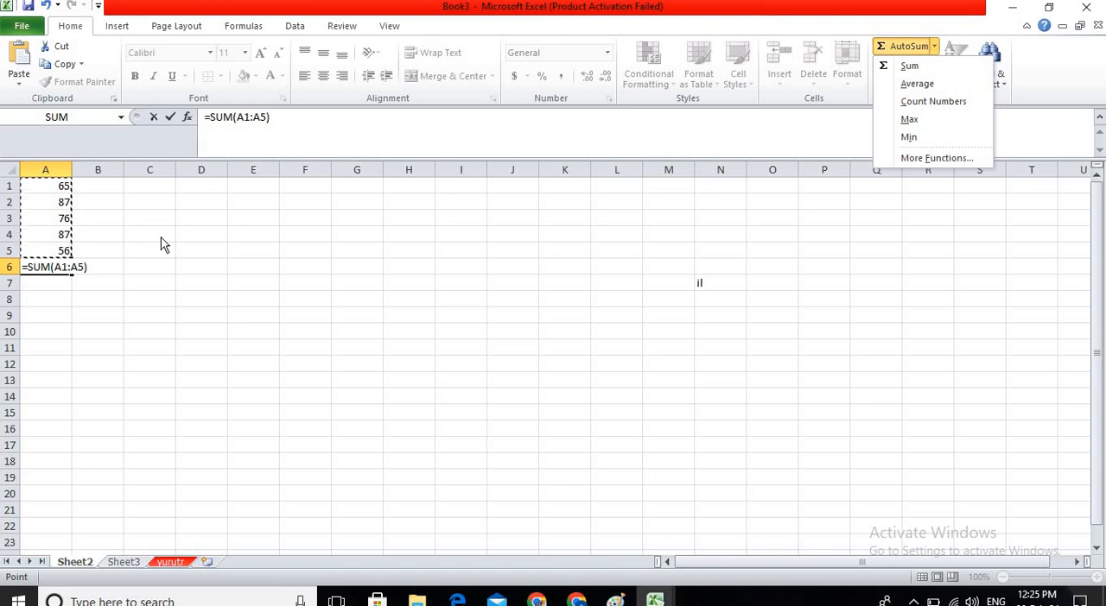
left_click(968, 110)
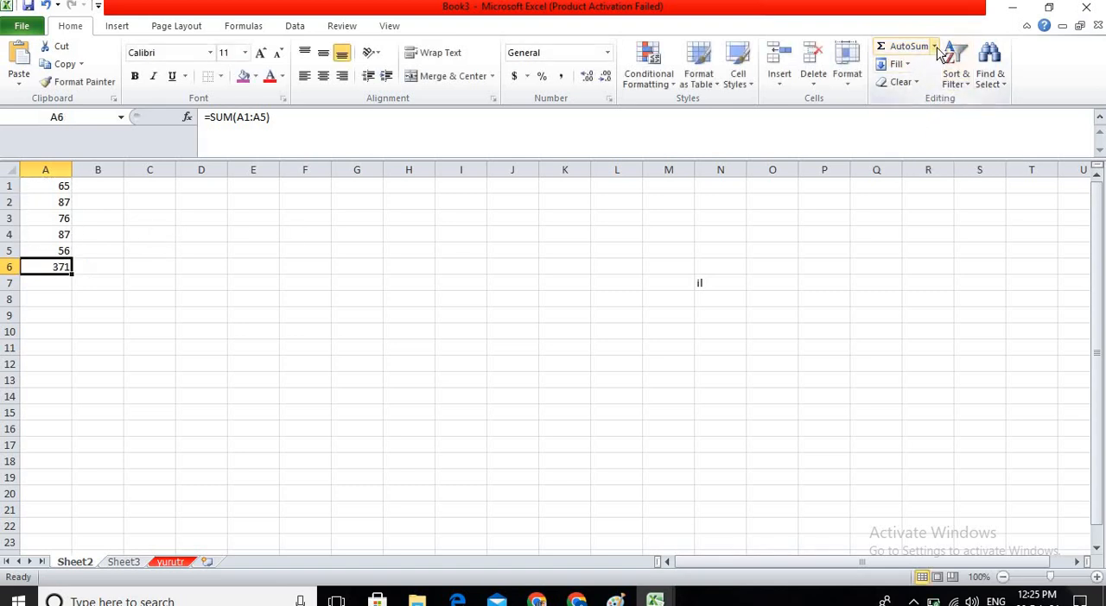
Replace the total in cell A6 with a Count Numbers formula for A1:A5 and postpone the Windows update by an hour.
left_click(935, 47)
left_click(940, 112)
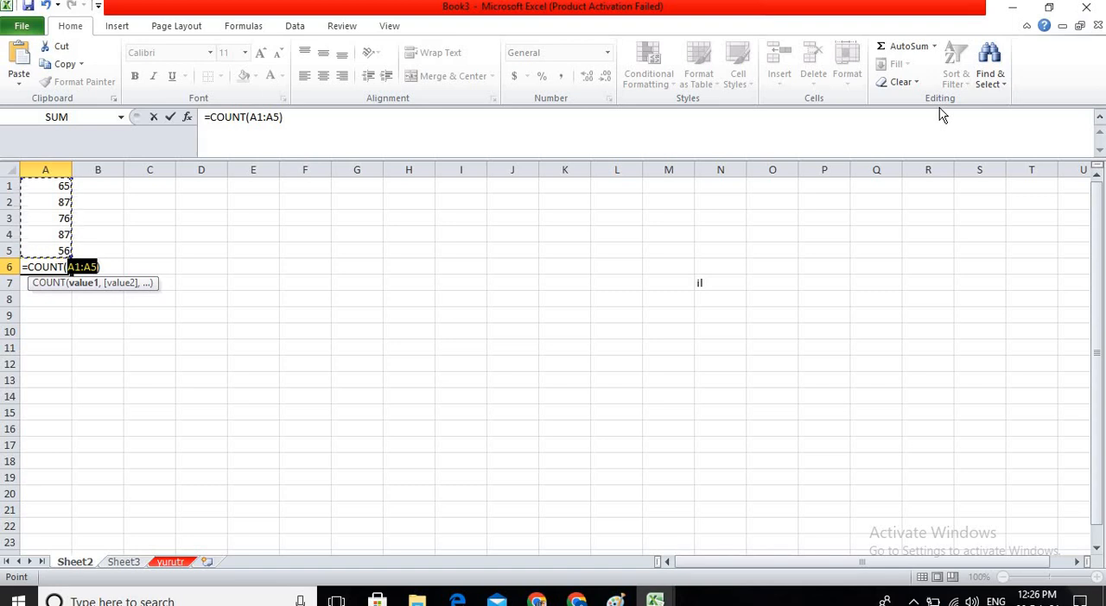
key("Return")
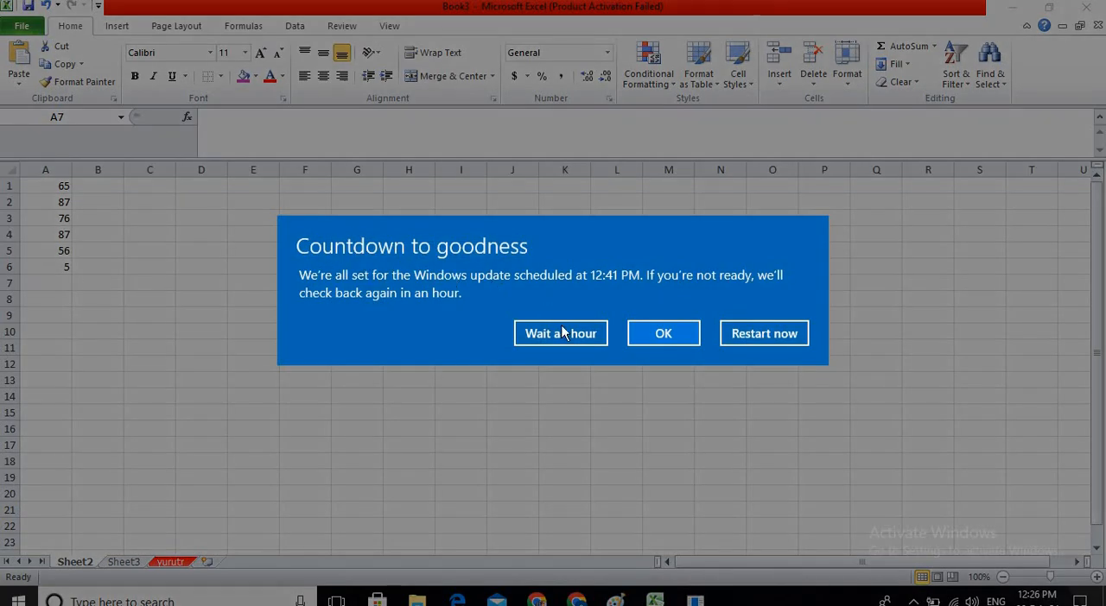
left_click(561, 333)
Replace the count in cell A6 with the Max of A1:A5.
key("Up")
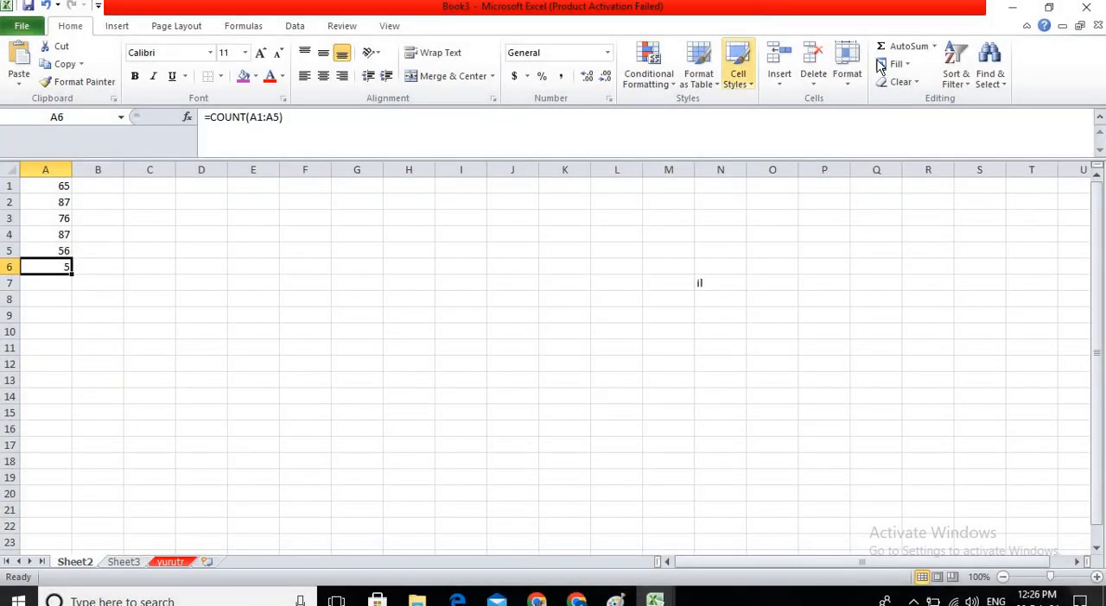
left_click(933, 46)
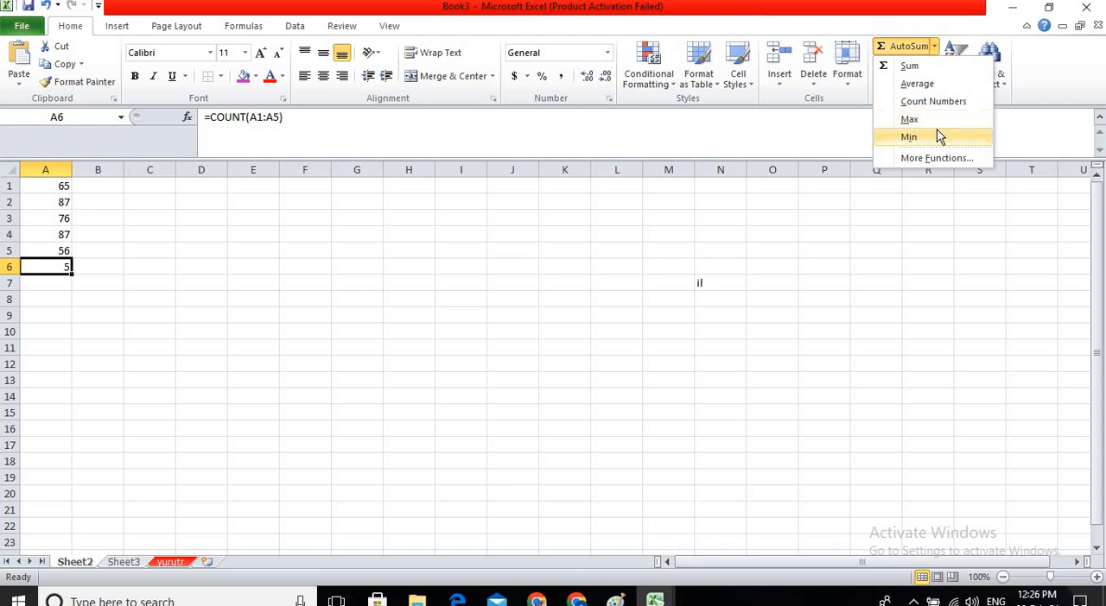
left_click(931, 120)
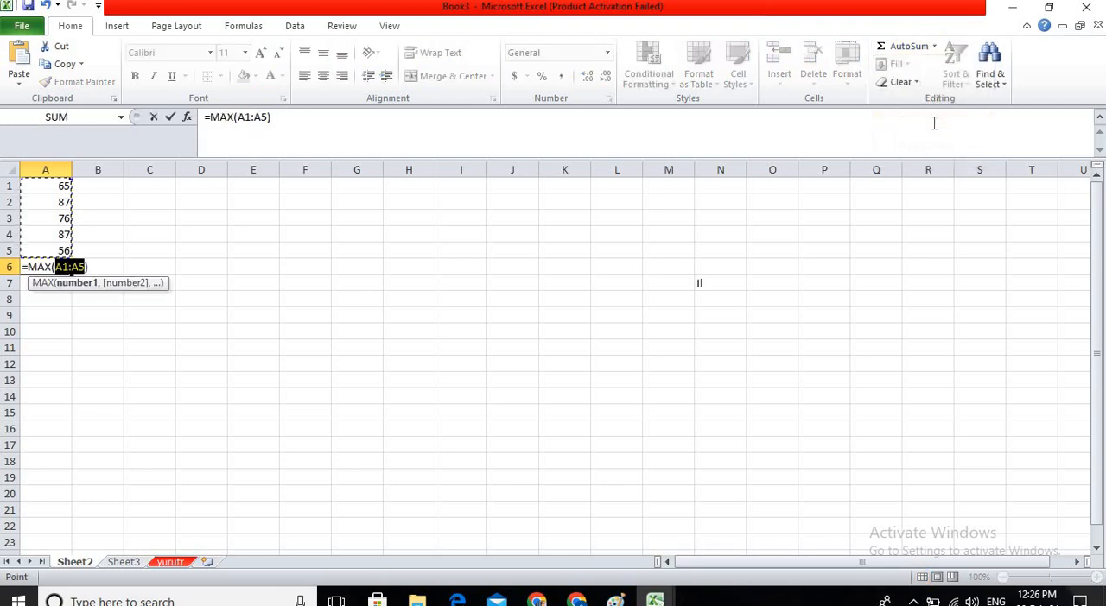
key("Return")
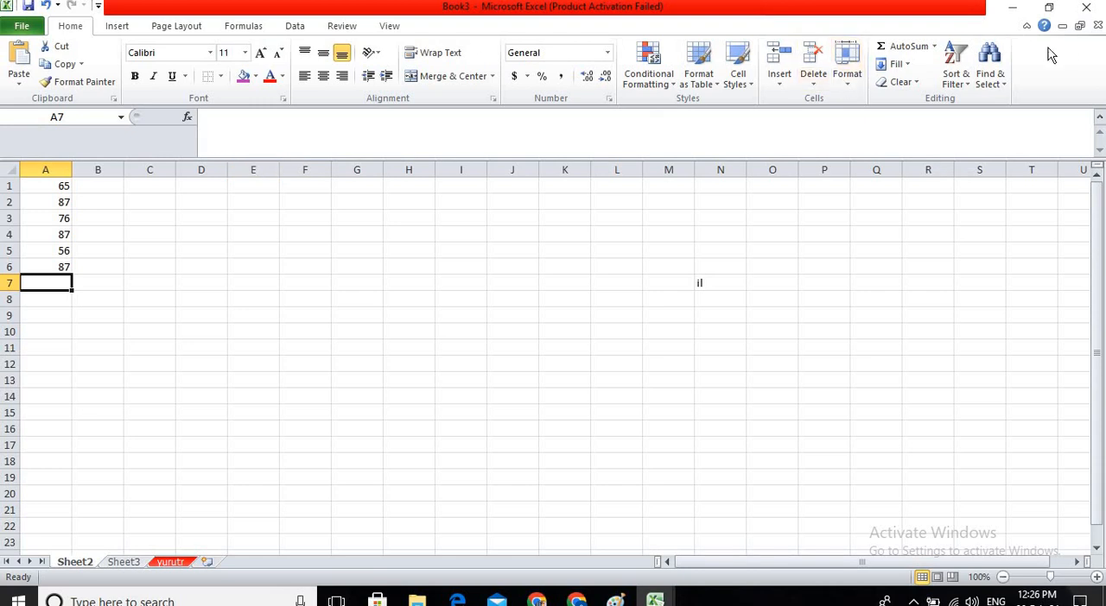
Insert the Min of A1:A6 in cell A7 with AutoSum.
left_click(898, 67)
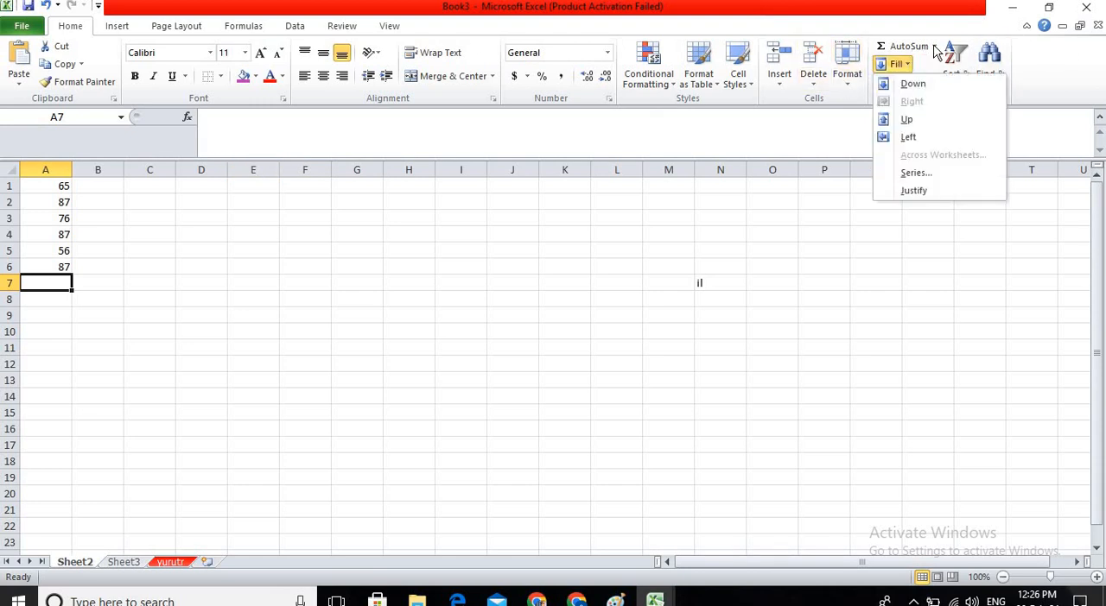
left_click(934, 45)
left_click(944, 140)
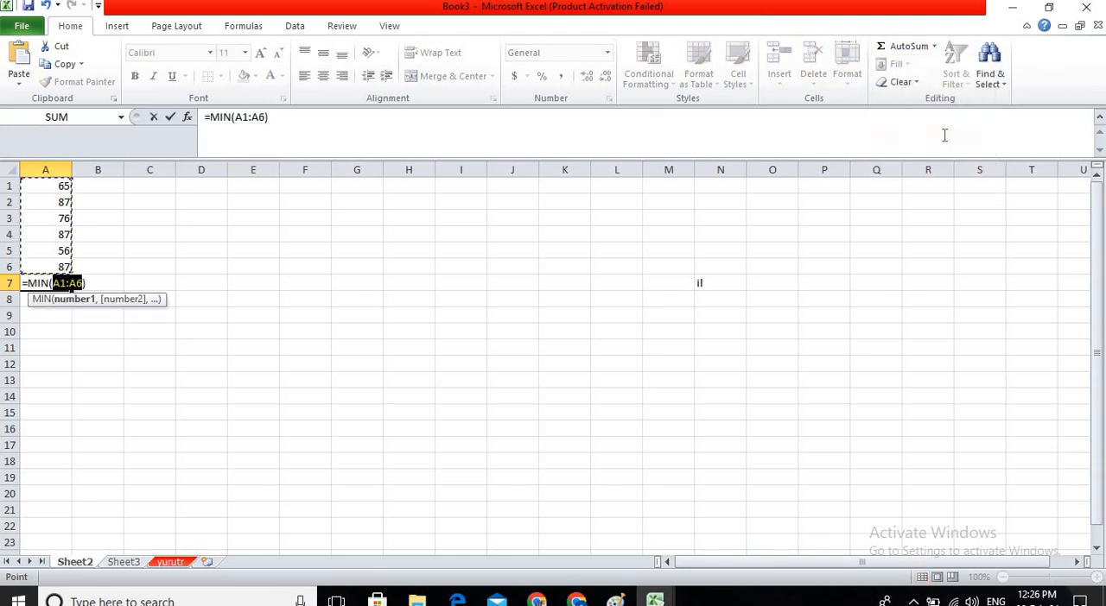
key("Return")
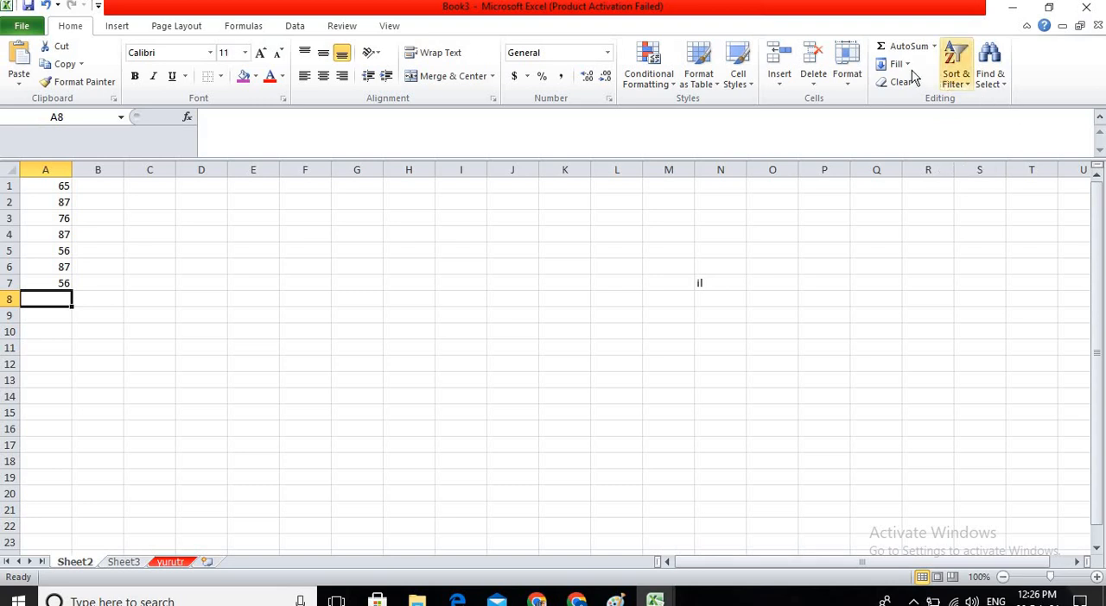
Fill the numbers in A1:A4 to the right through column M and deselect the range.
left_click_drag(48, 189, 682, 234)
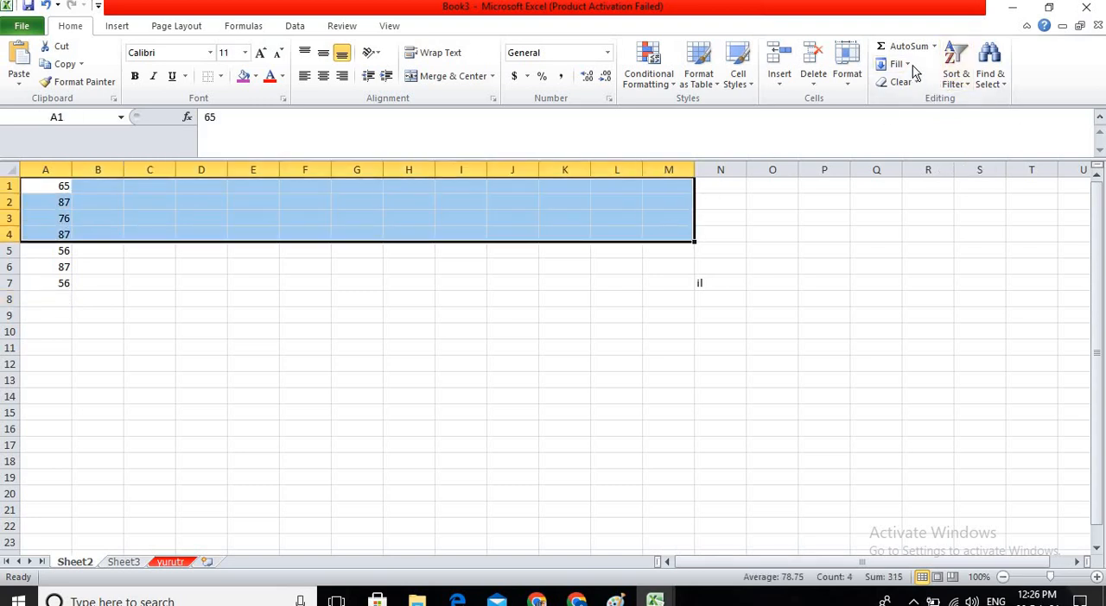
left_click(895, 64)
left_click(911, 102)
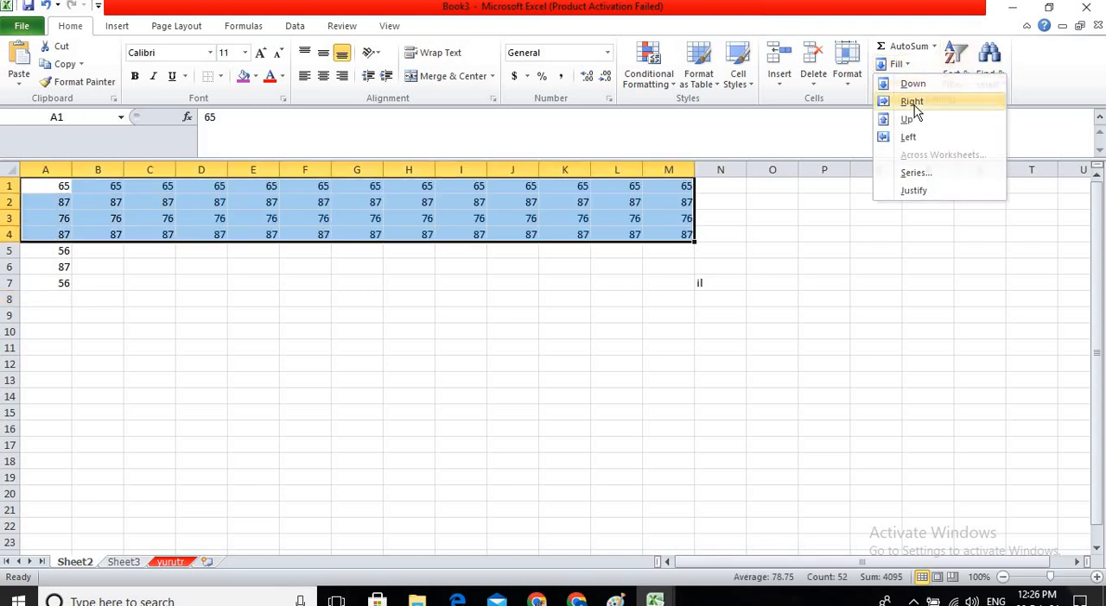
left_click(896, 63)
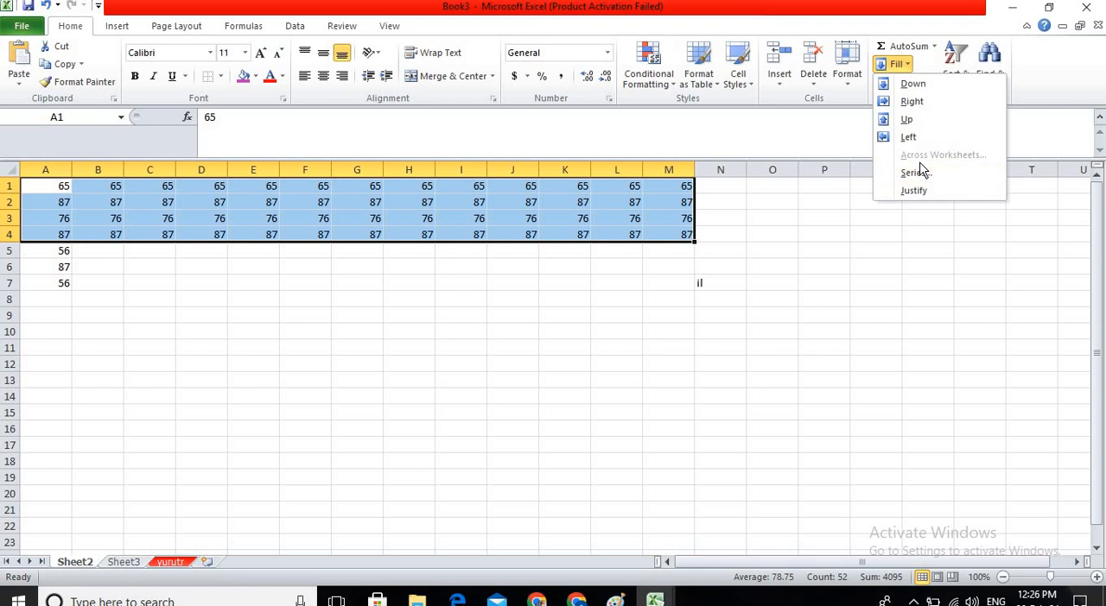
left_click(296, 301)
left_click(156, 404)
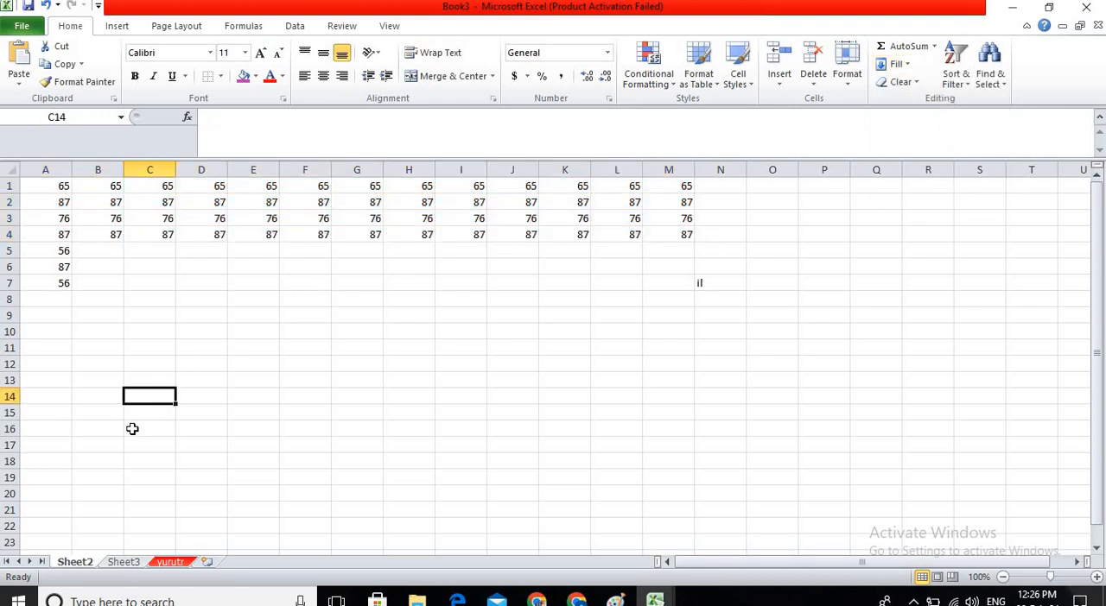
Look through the sheets and clear the contents of B2:F8 on the yurutr sheet.
left_click(113, 563)
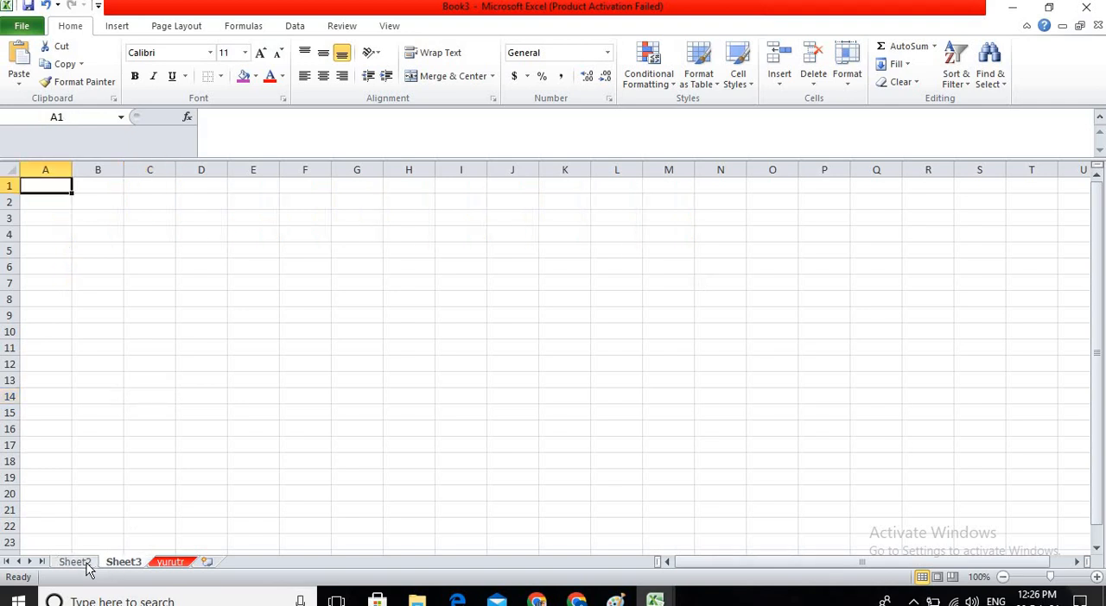
left_click(86, 563)
left_click(119, 563)
left_click(171, 566)
left_click_drag(111, 204, 287, 291)
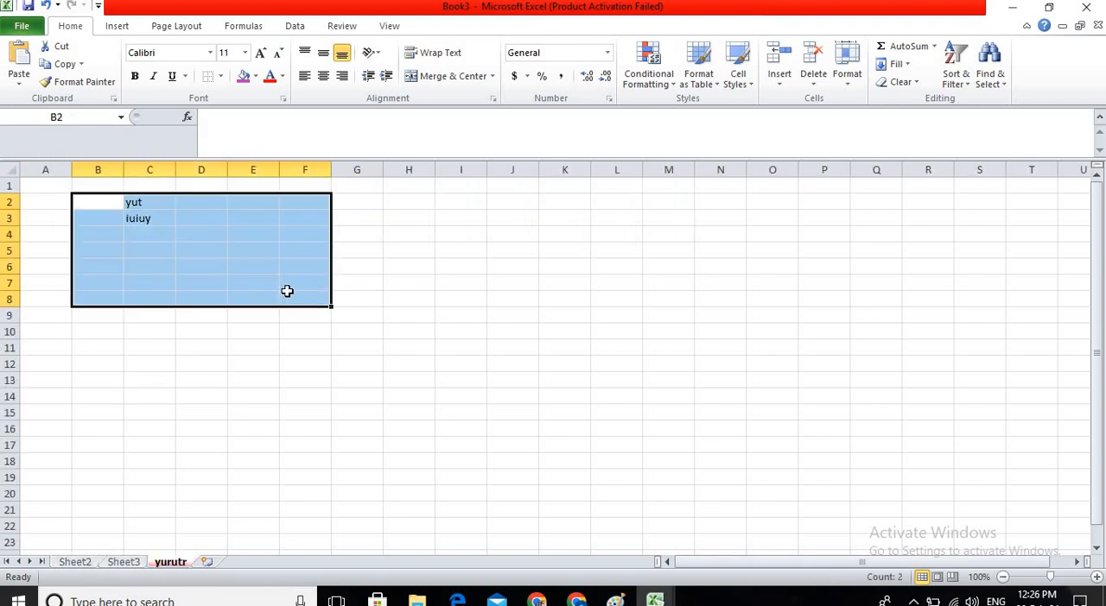
key("Delete")
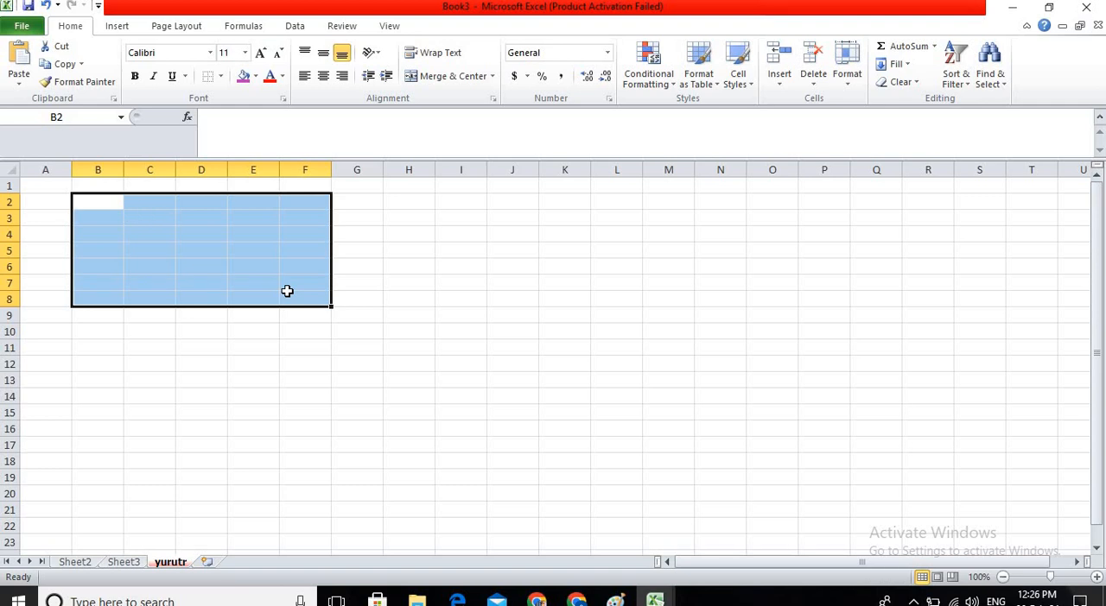
Group Sheet2 with Sheet3 and yurutr and fill Sheet2's range A1:M5 across the worksheets with the All option.
left_click(83, 563)
left_click_drag(64, 188, 678, 251)
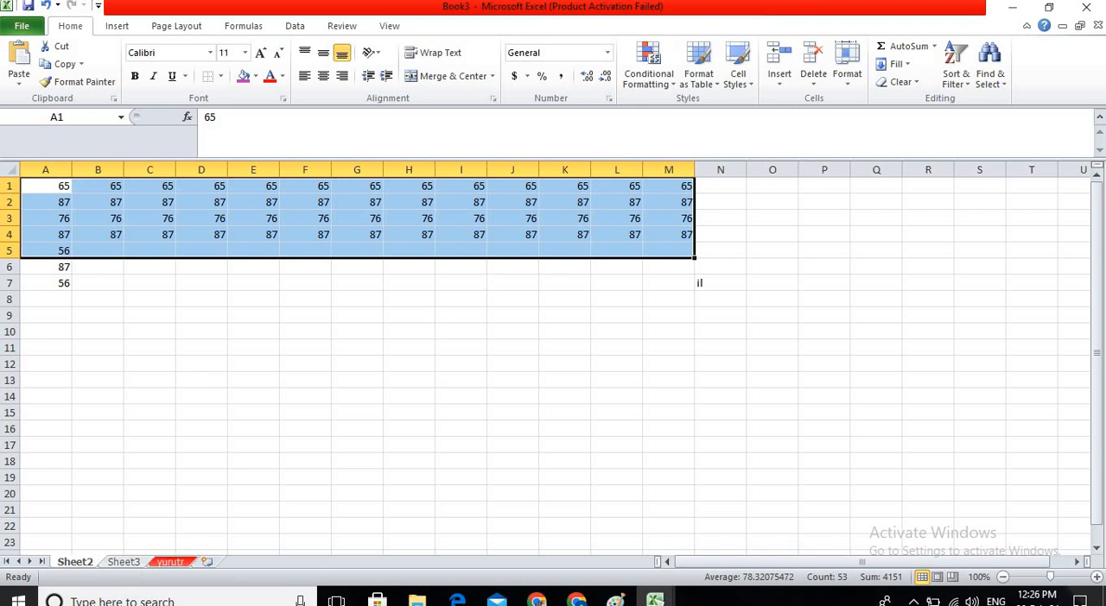
left_click(136, 570, "ctrl")
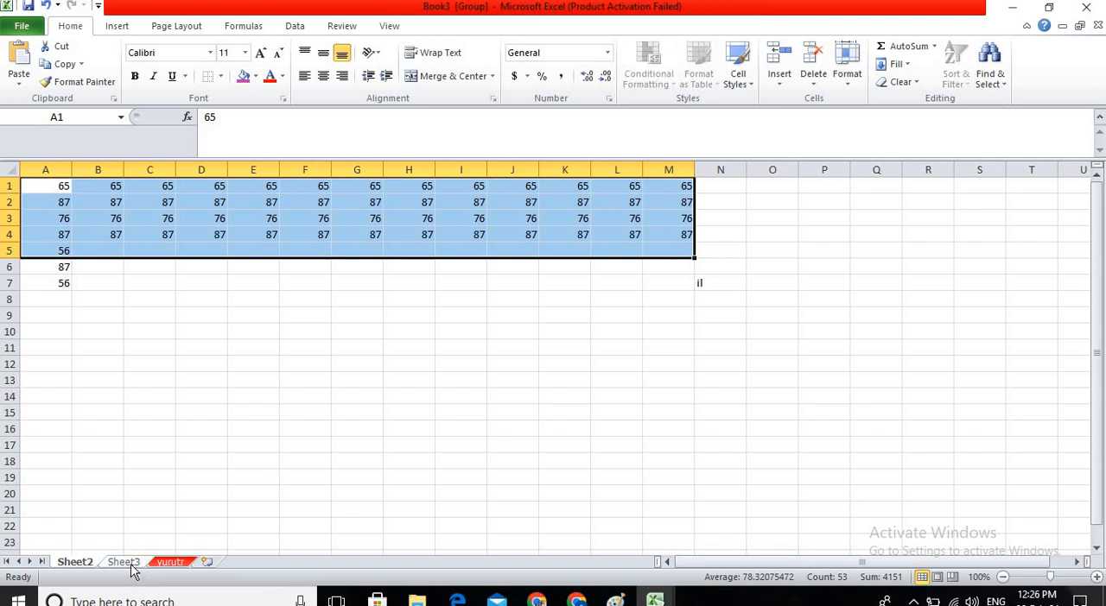
left_click(165, 565, "ctrl")
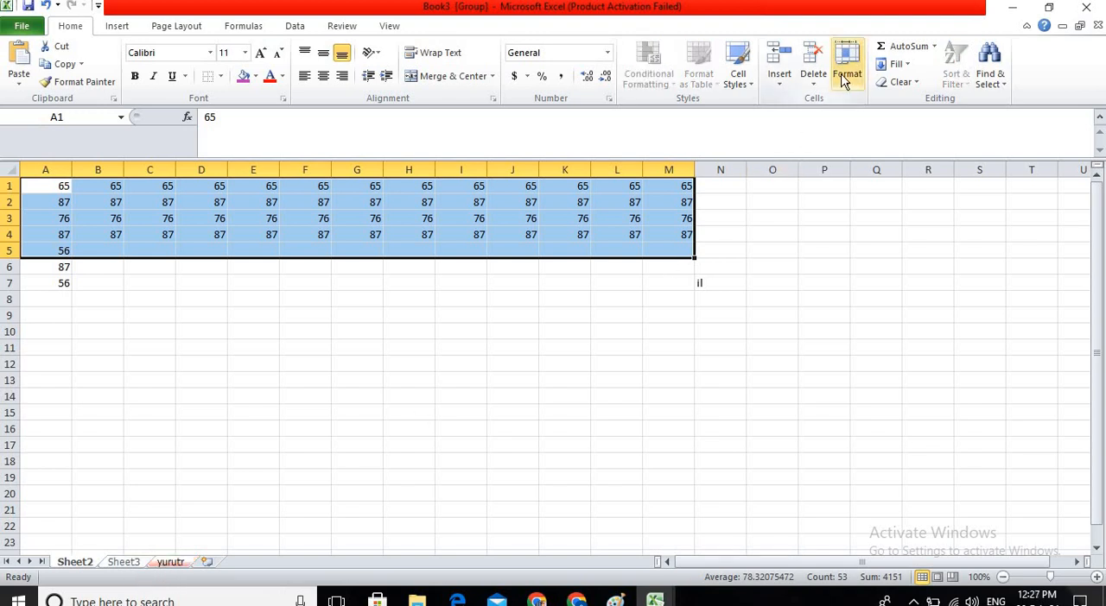
left_click(907, 67)
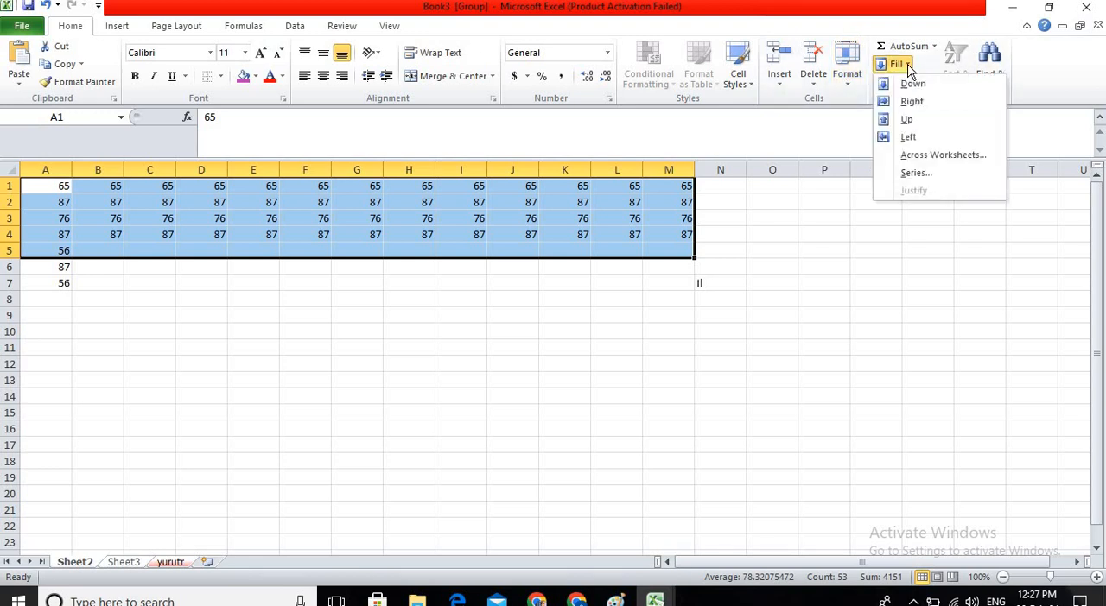
left_click(945, 164)
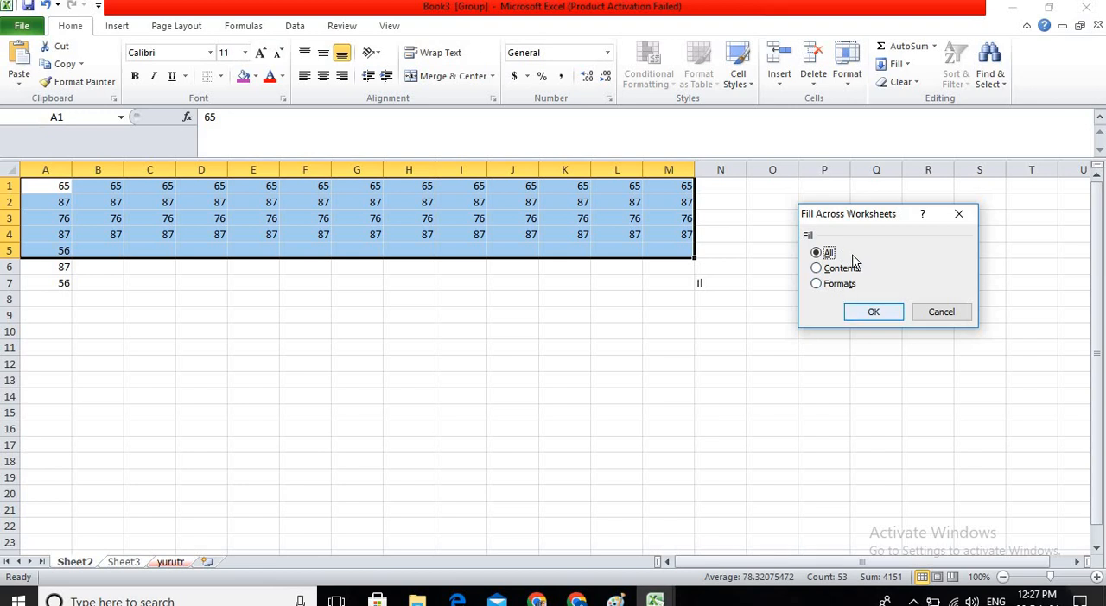
left_click(873, 313)
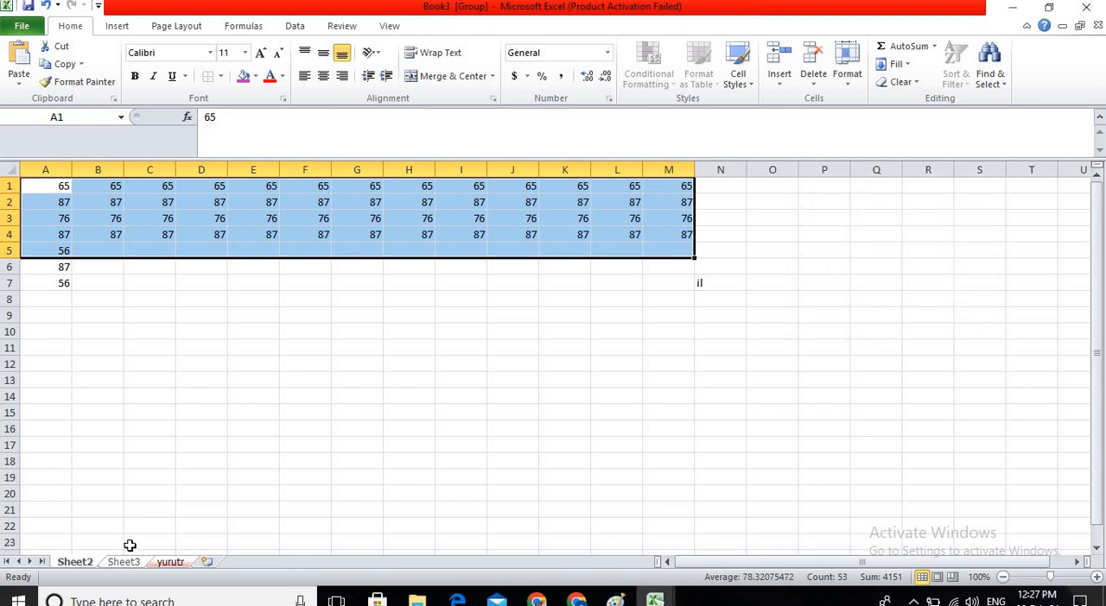
Compare the filled range on Sheet3 with Sheet2 and enter 1 in cell N1 of Sheet3.
left_click(126, 564)
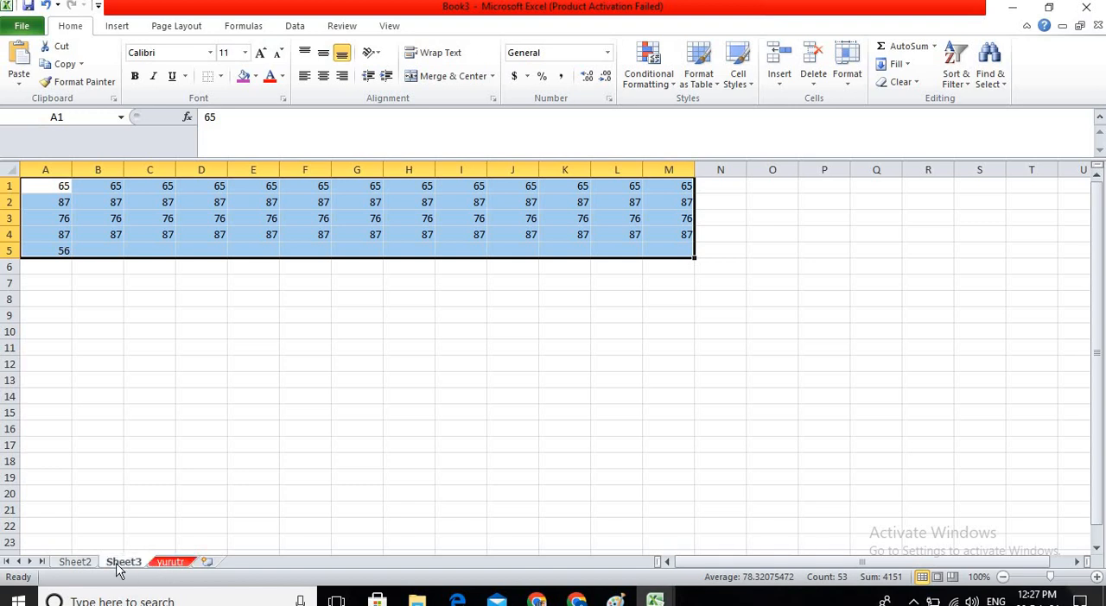
left_click(74, 562)
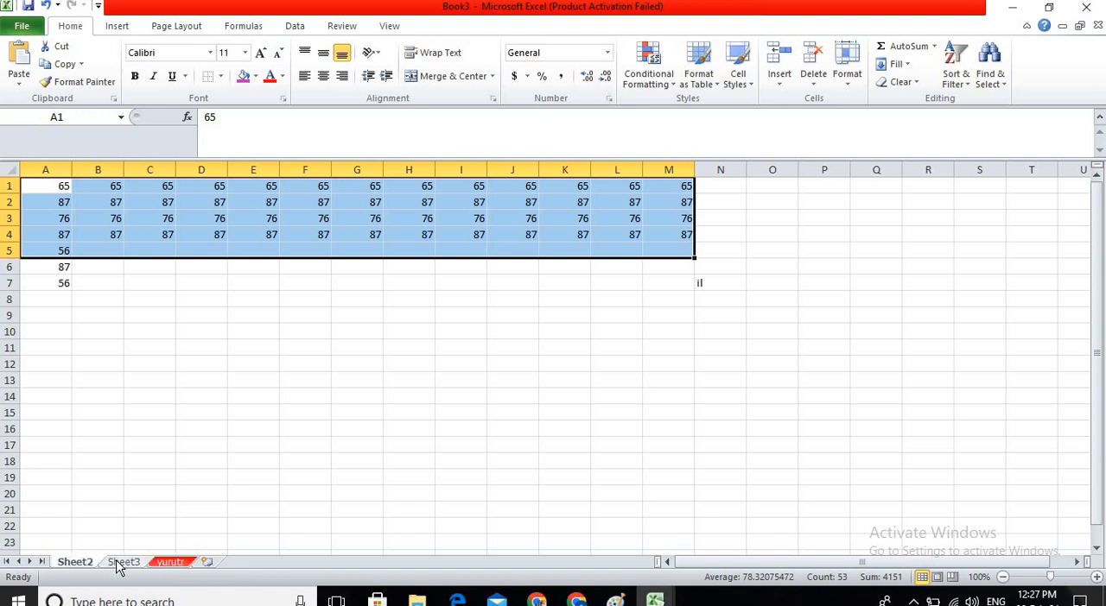
left_click(121, 564)
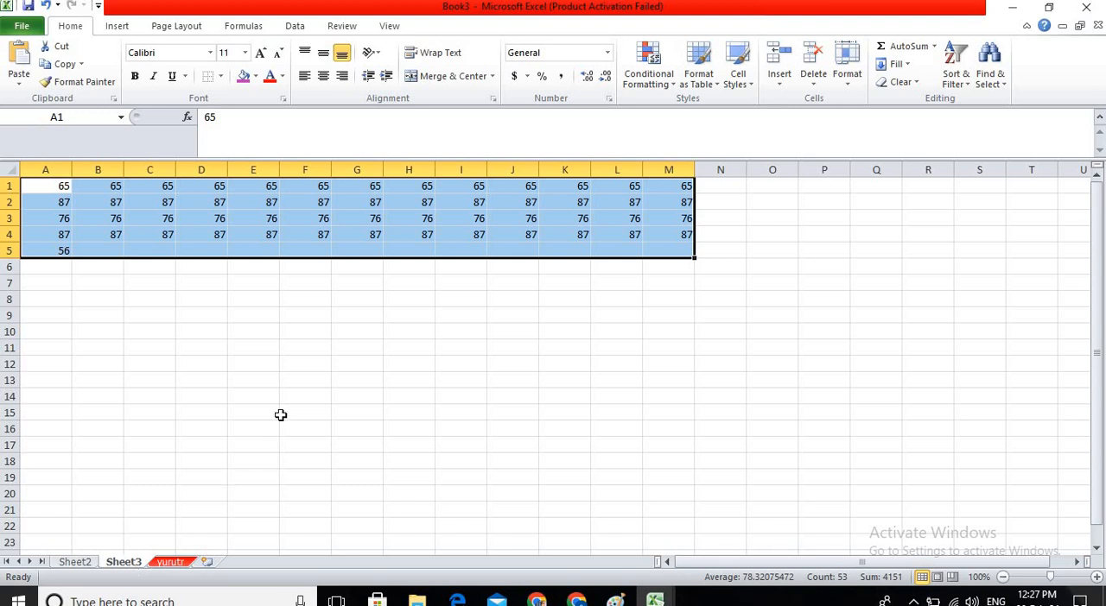
left_click(896, 64)
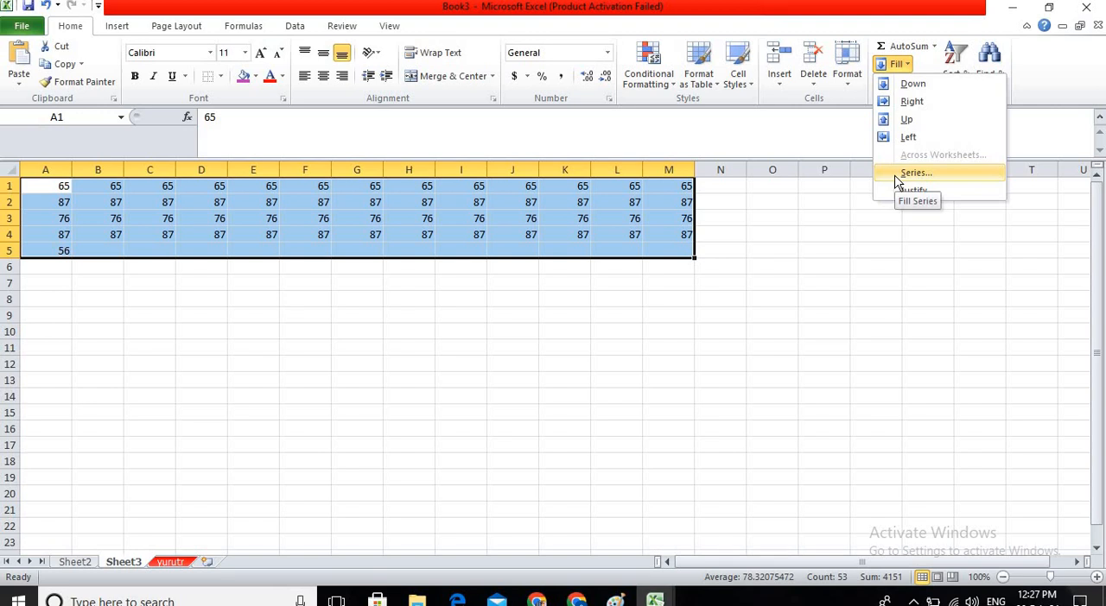
left_click(745, 172)
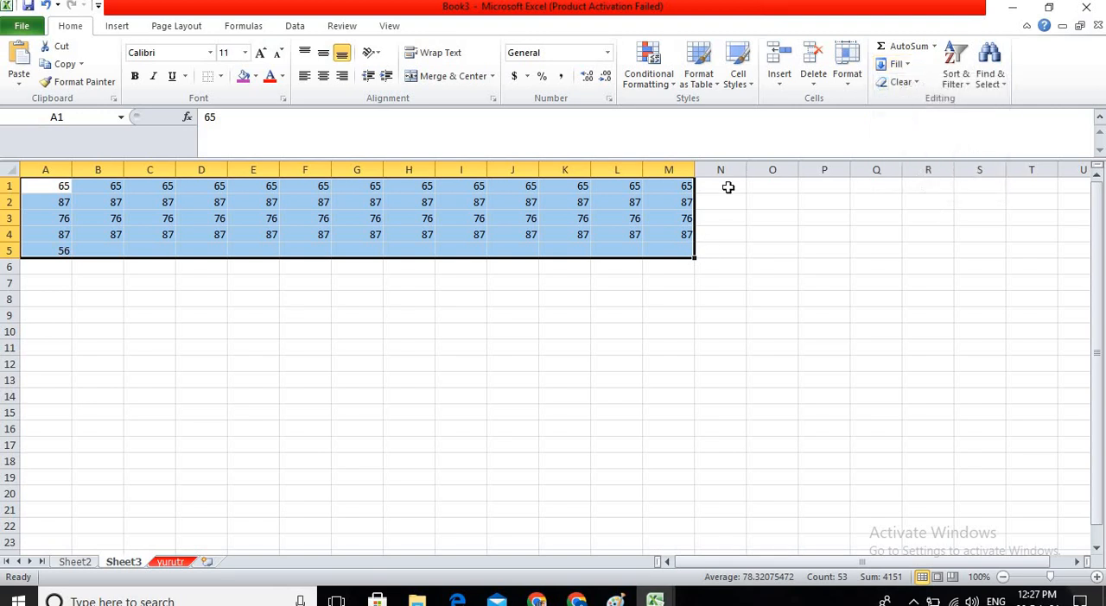
left_click(728, 188)
type("1")
key("Return")
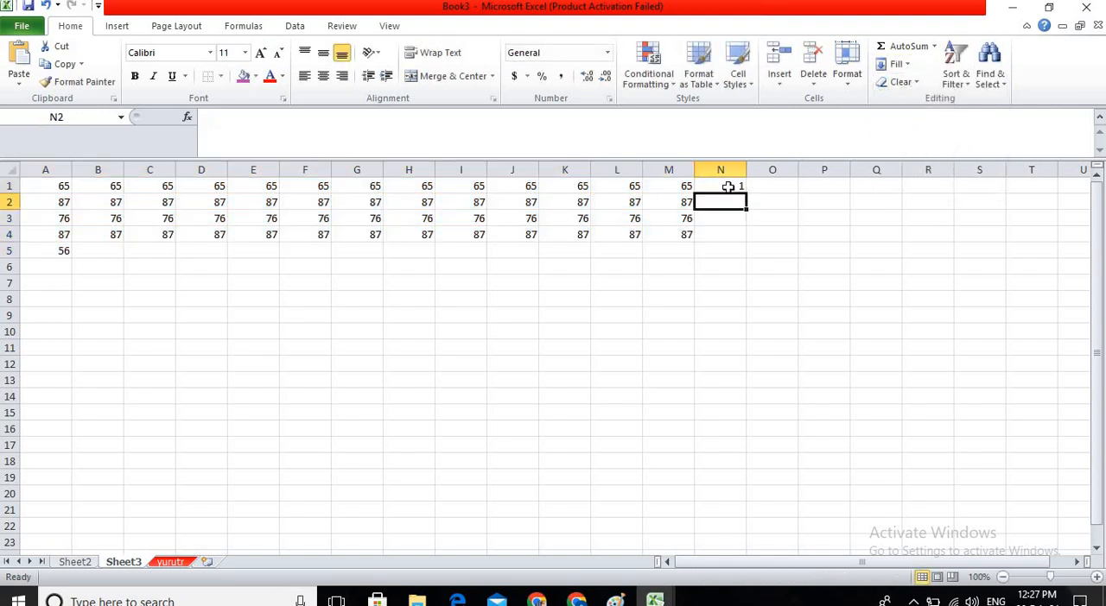
Fill a linear series down column N from N1 with step value 1 and stop value 19999, and go to its last cell.
left_click(728, 188)
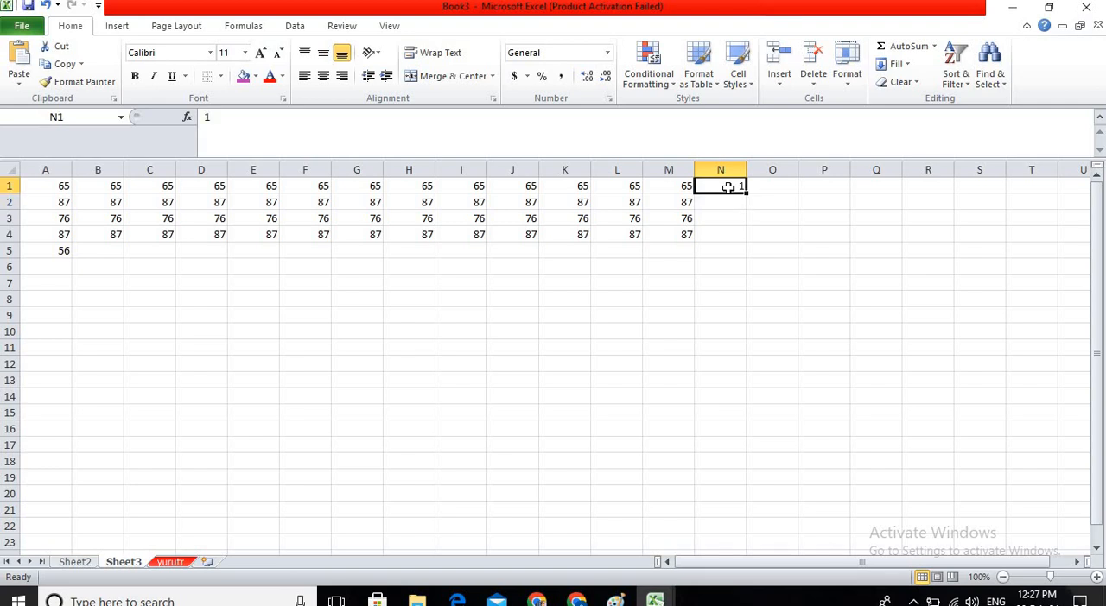
left_click(895, 64)
left_click(913, 175)
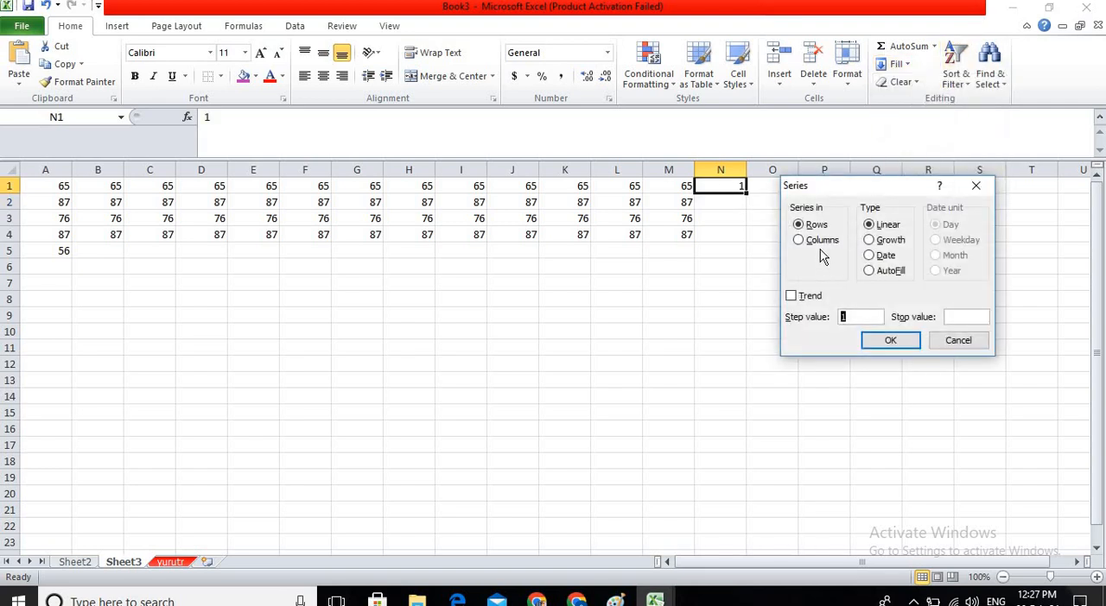
left_click(835, 252)
type("19999")
left_click(890, 340)
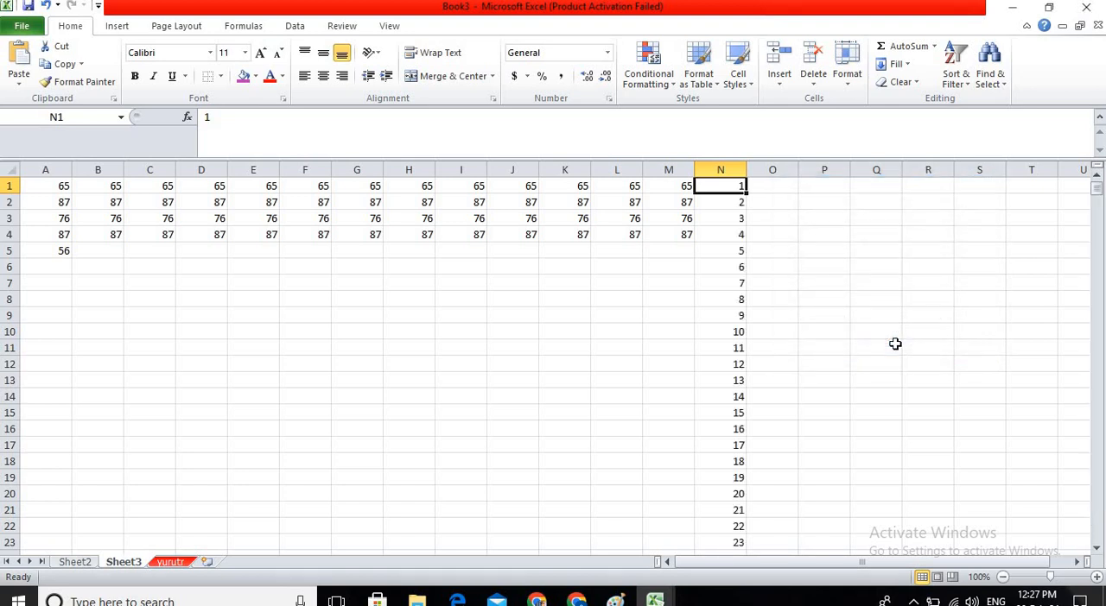
key("ctrl+Down")
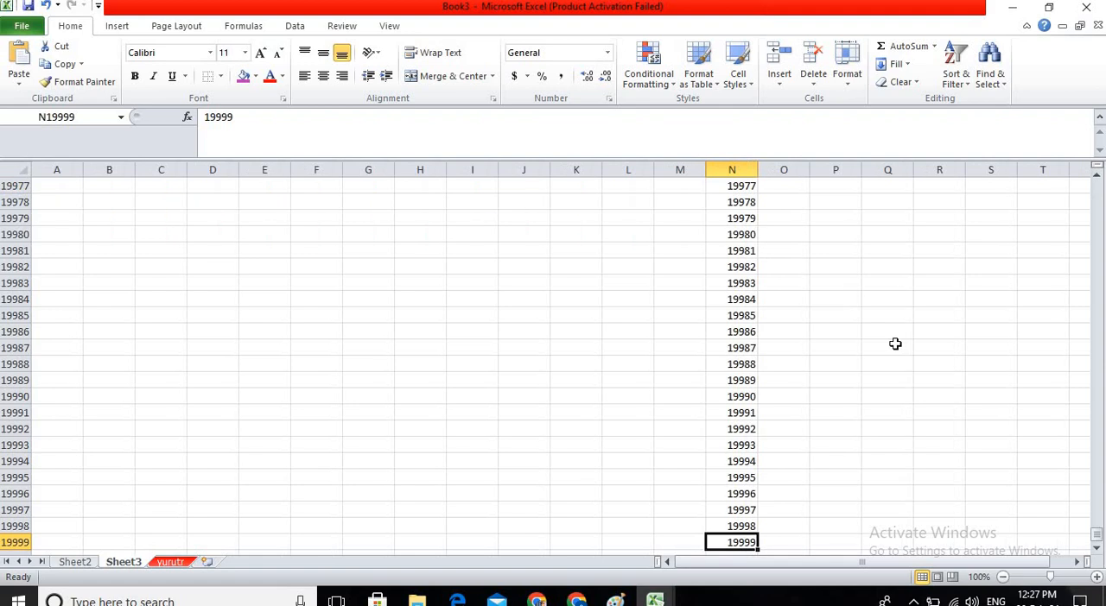
Go back to cell N1 and try to apply Fill Justify to its number.
key("ctrl+Up")
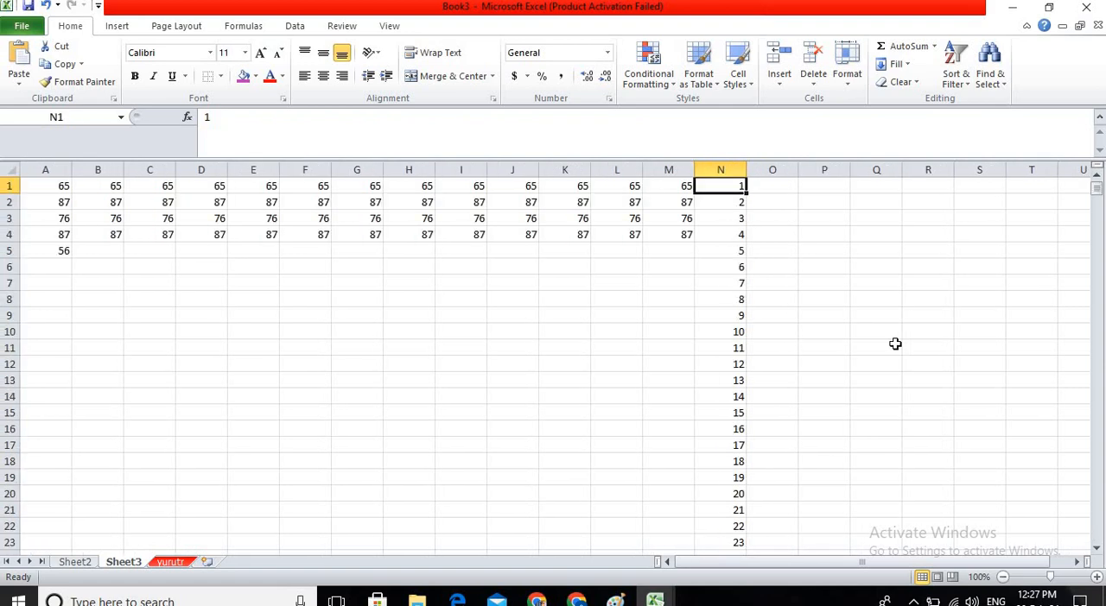
left_click(893, 65)
left_click(899, 190)
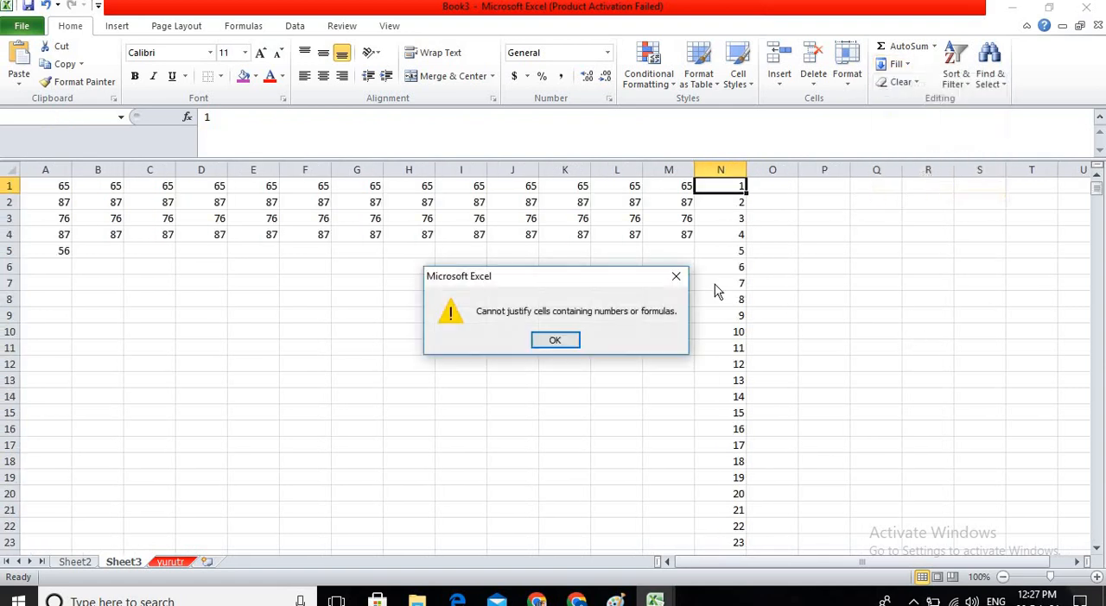
left_click(673, 282)
Run a linear series fill in columns from N1 with step value 1 and no stop value.
left_click(894, 64)
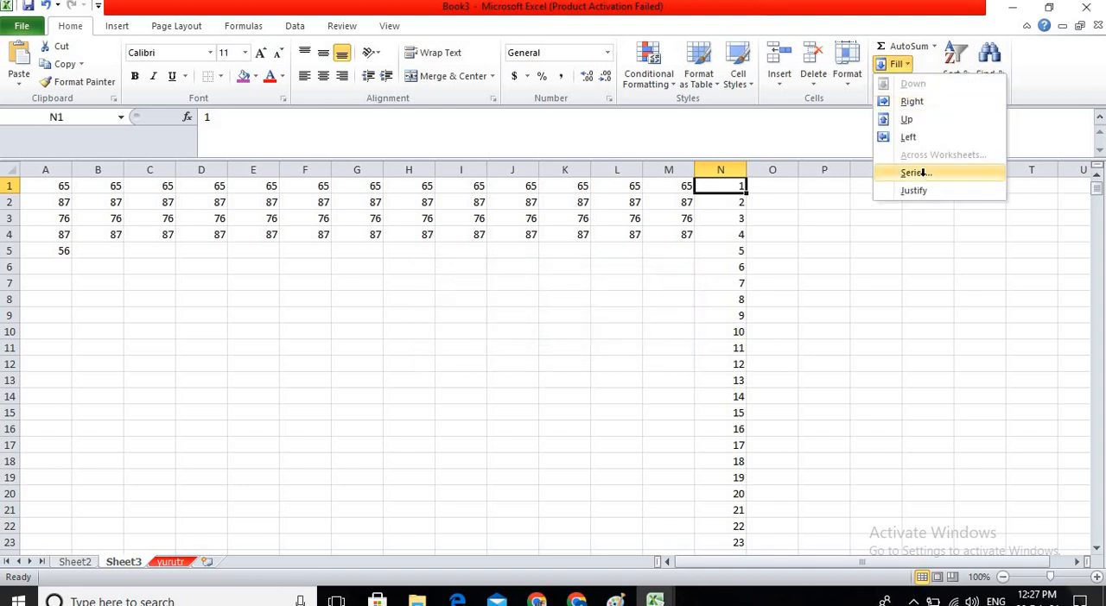
left_click(922, 173)
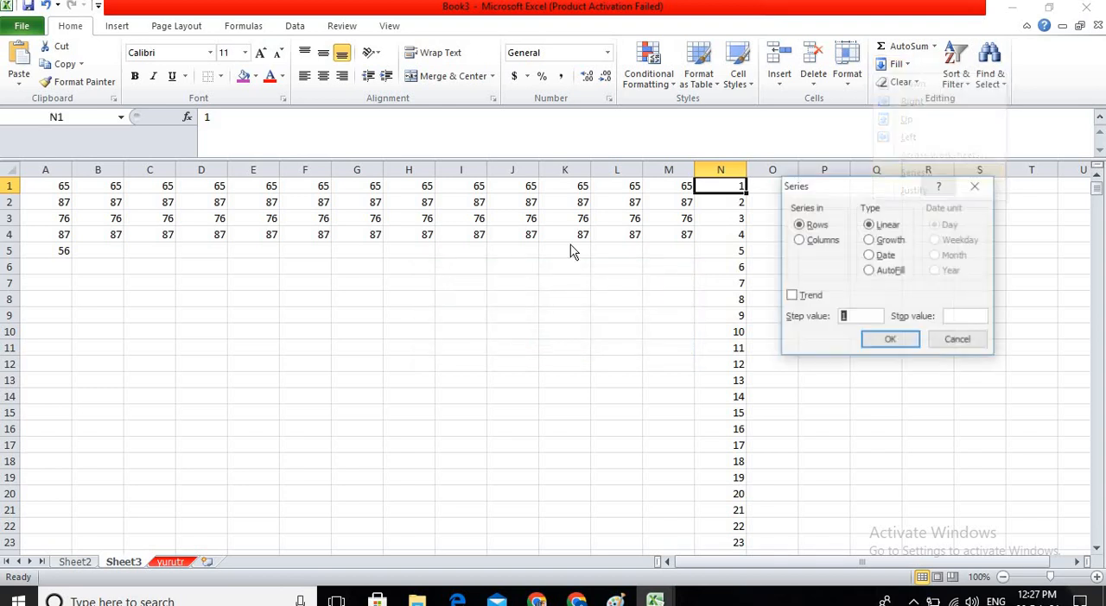
left_click(807, 241)
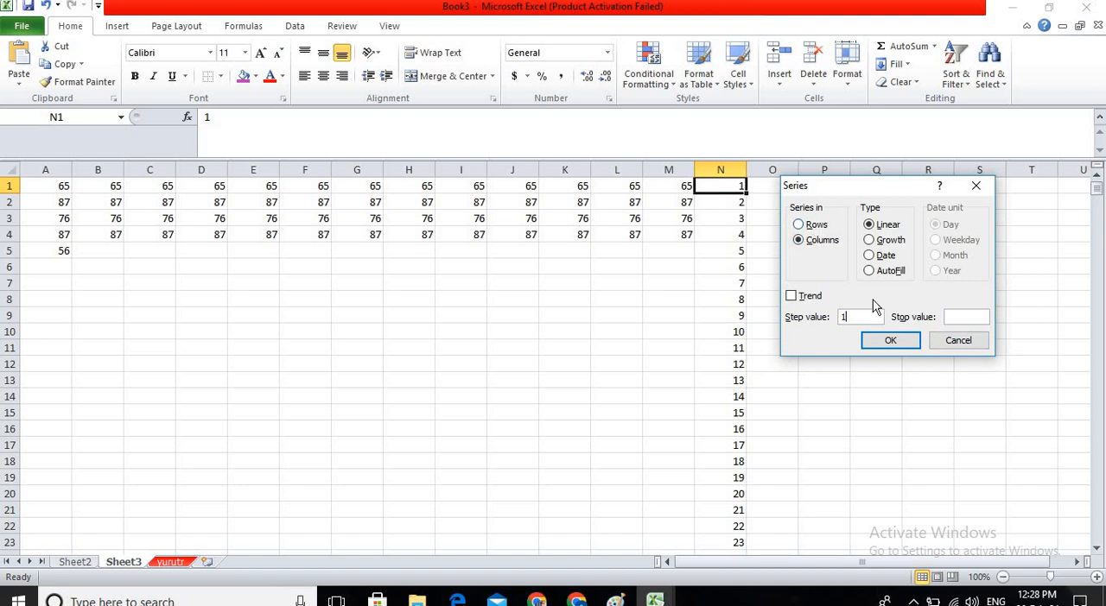
left_click(903, 342)
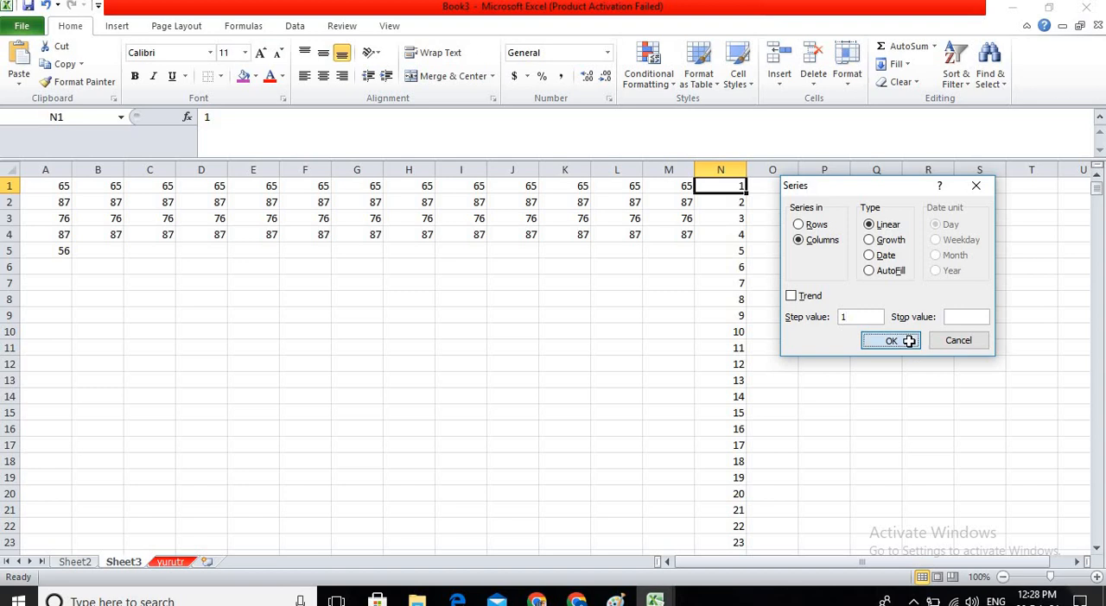
Enter the sample text "hjgjh jhhjjk" in cell H11.
left_click(897, 72)
left_click(405, 346)
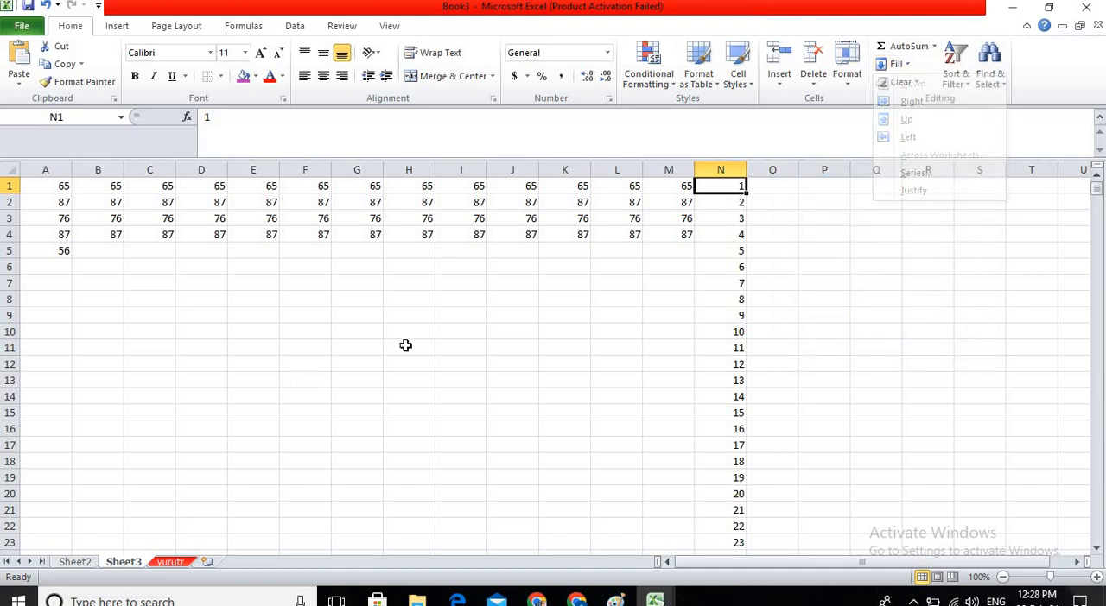
left_click(405, 346)
type("hjgjh")
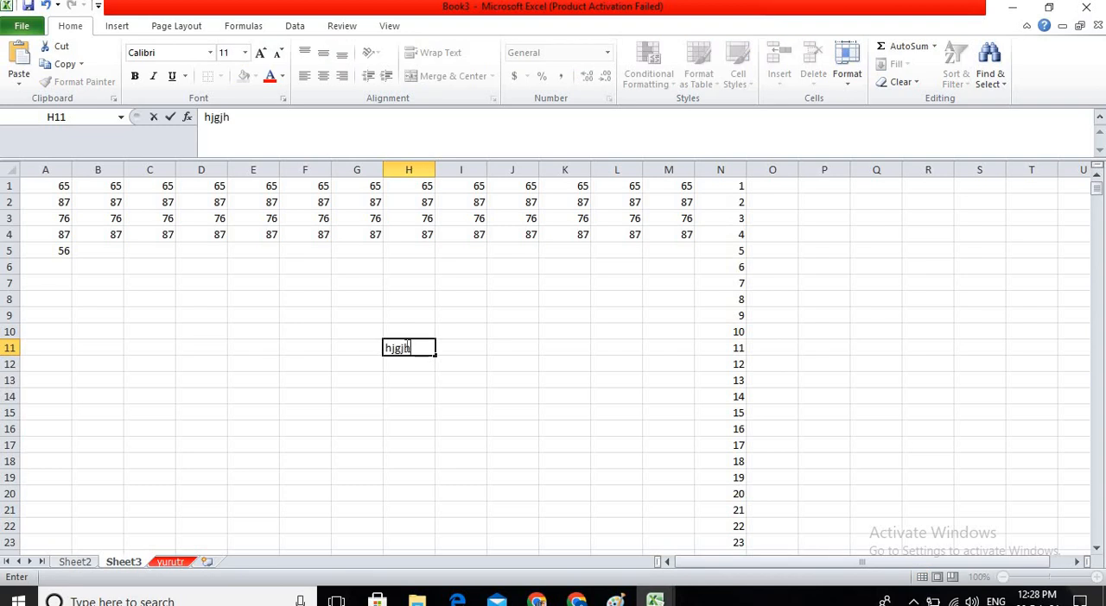
type(" jhhjjk")
key("Return")
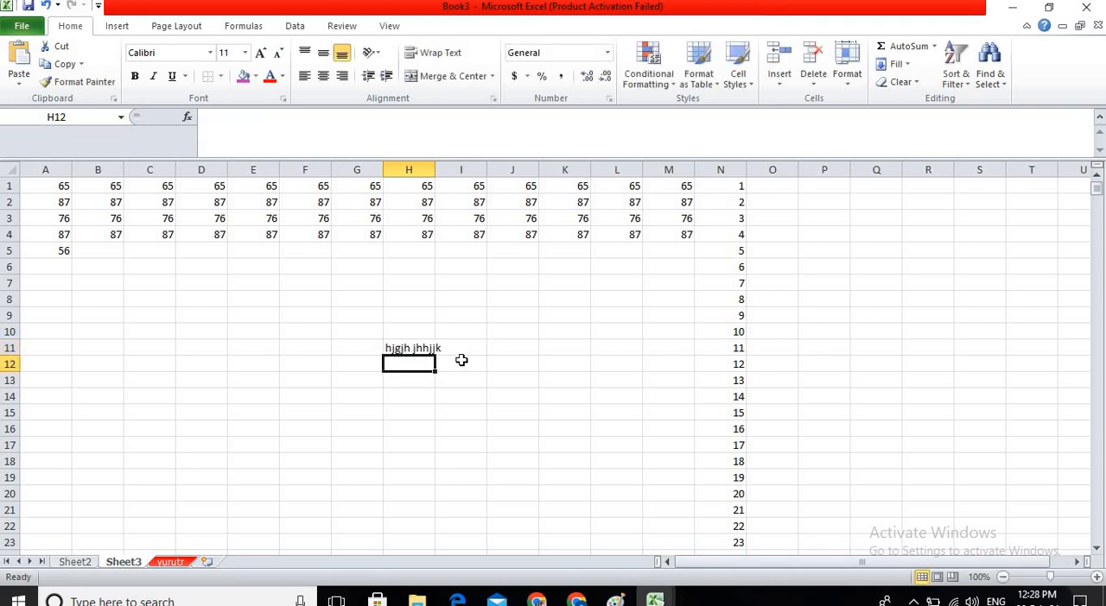
Apply Fill Justify to H11, allowing the text to extend below, and check the split text in H12.
left_click(423, 349)
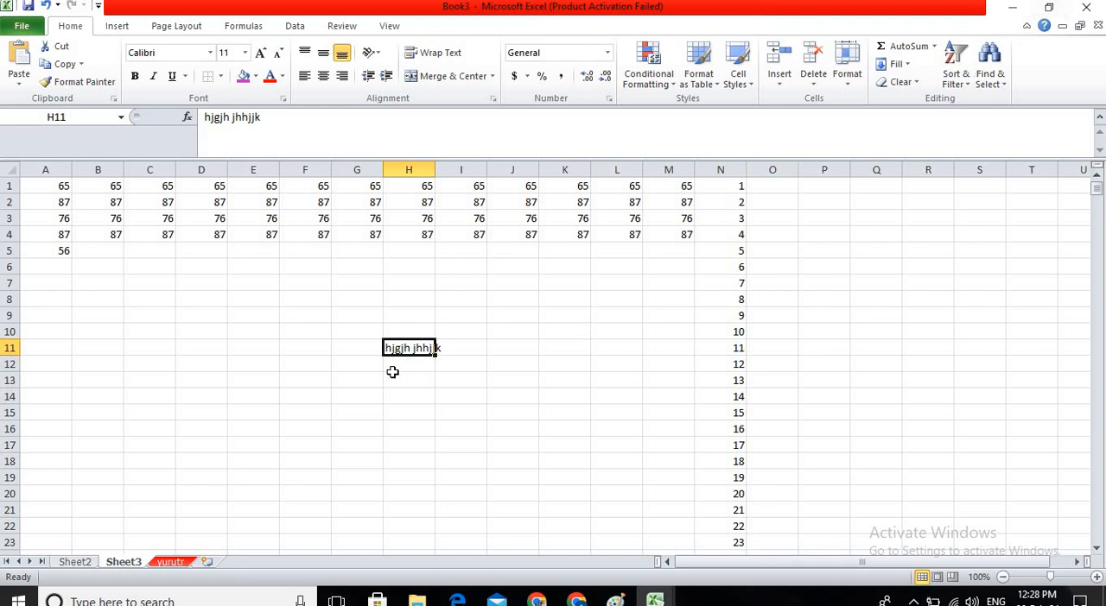
left_click(895, 65)
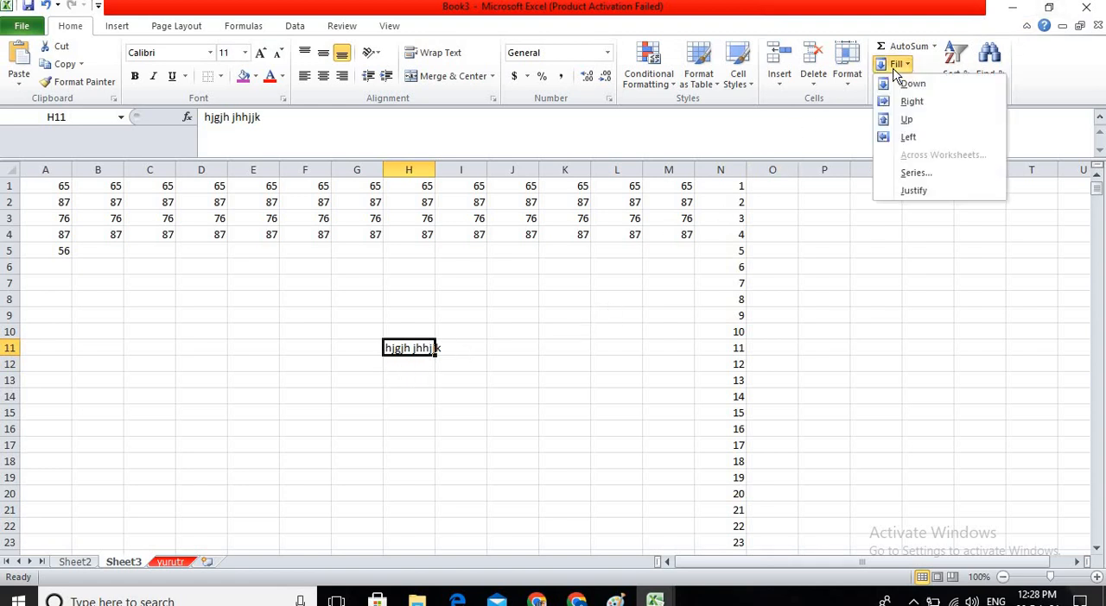
left_click(914, 191)
left_click(523, 341)
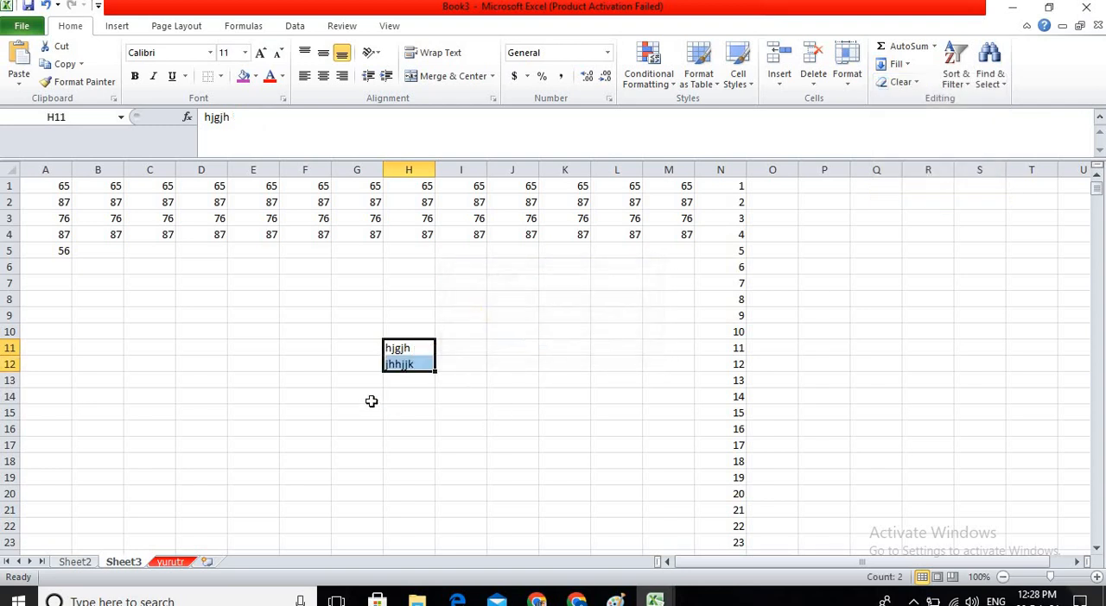
left_click(399, 396)
left_click(409, 364)
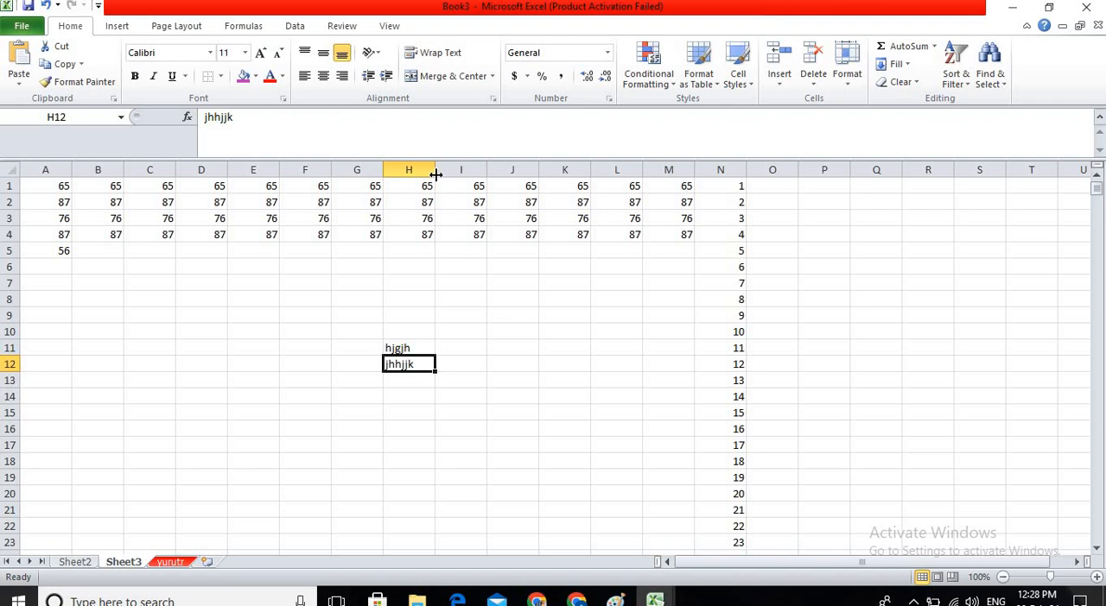
Widen column H slightly and apply Fill Justify to H11:H12 to rejoin the text in one cell.
left_click_drag(434, 175, 451, 177)
left_click_drag(437, 347, 438, 369)
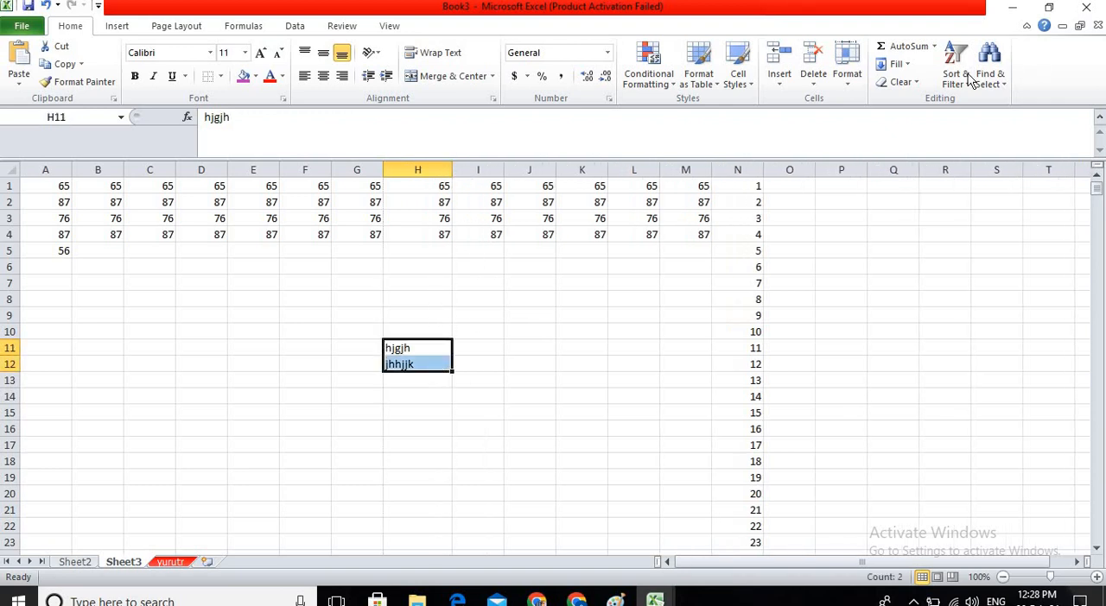
left_click(898, 64)
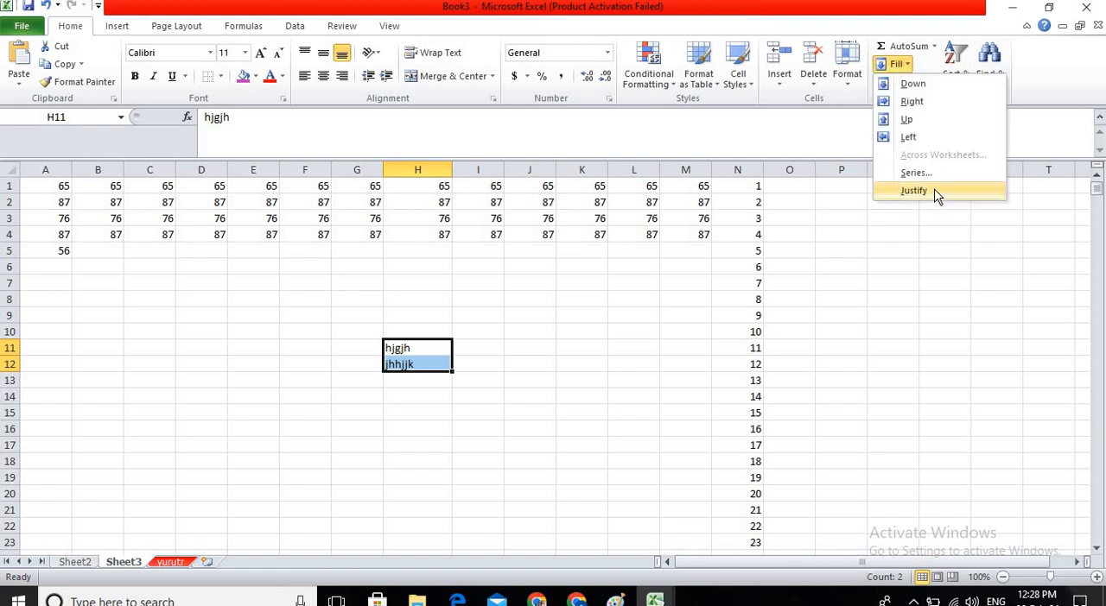
left_click(936, 194)
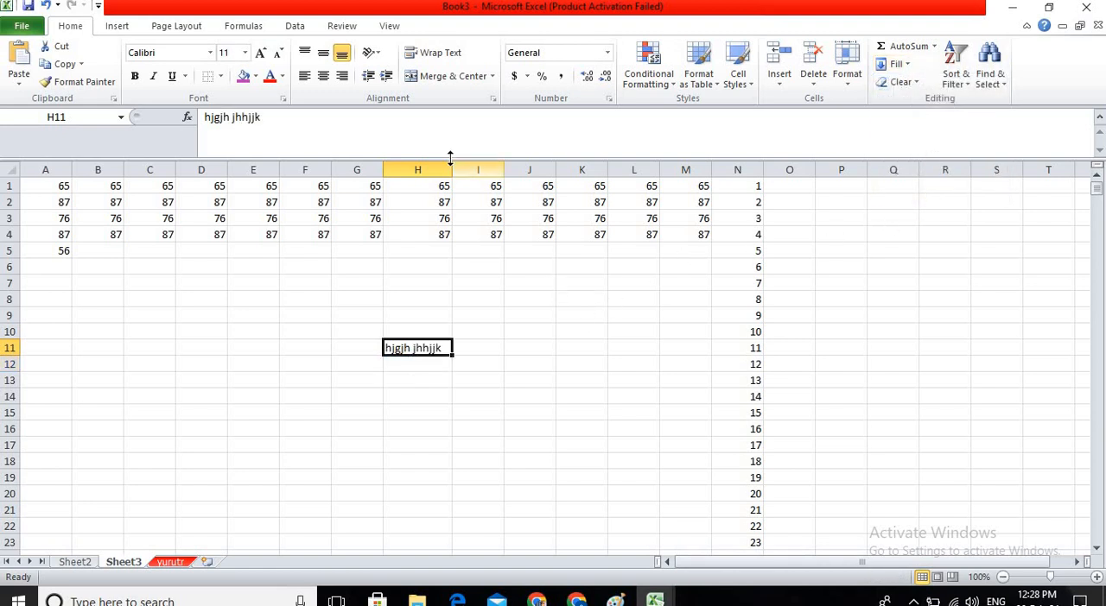
left_click(574, 296)
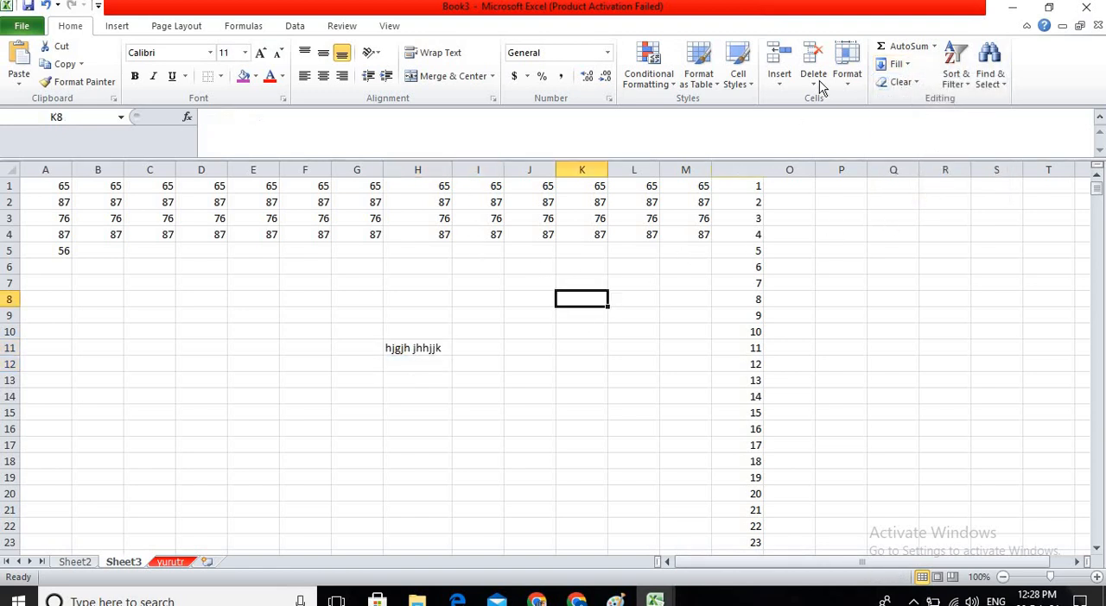
left_click(899, 65)
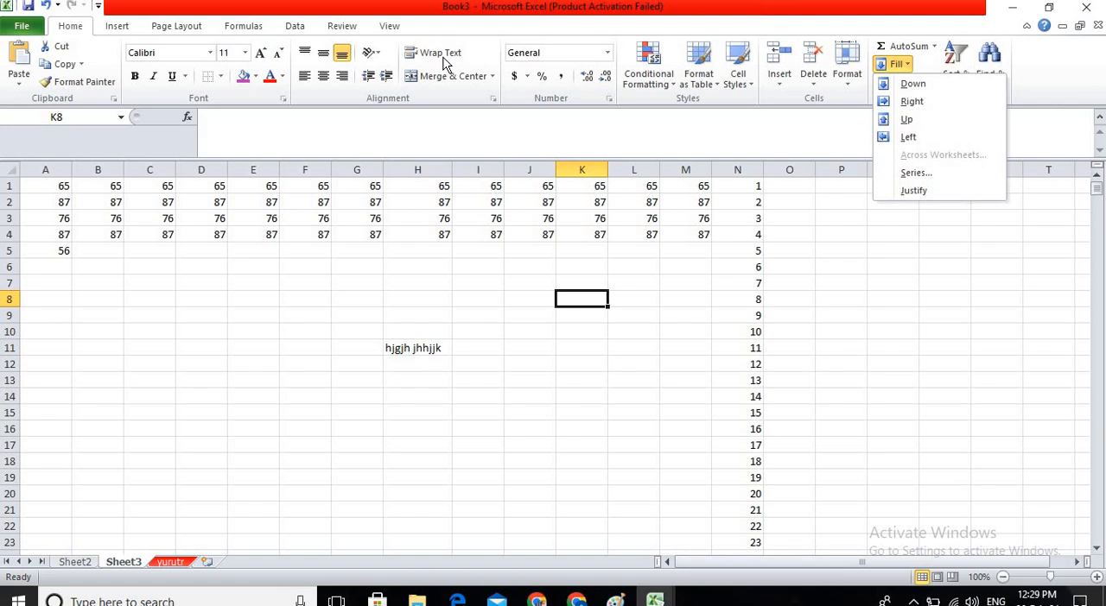
left_click(899, 234)
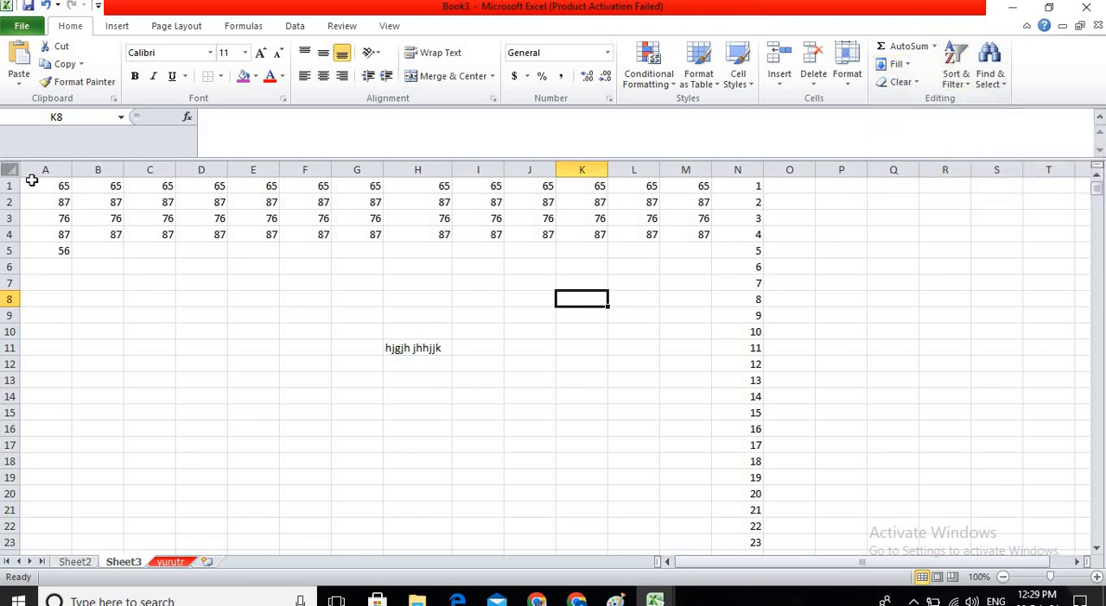
Clear the contents of columns A to O on Sheet3 from row 1 all the way down, and return to cell A1.
left_click_drag(35, 185, 108, 204)
left_click_drag(435, 323, 822, 537)
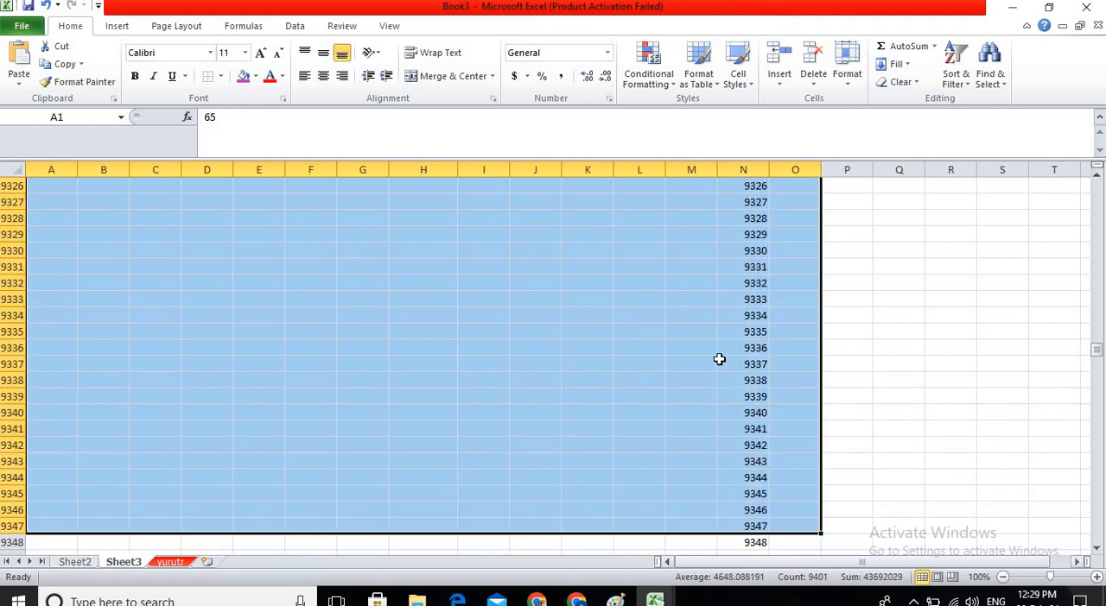
scroll(762, 413, "down", 11)
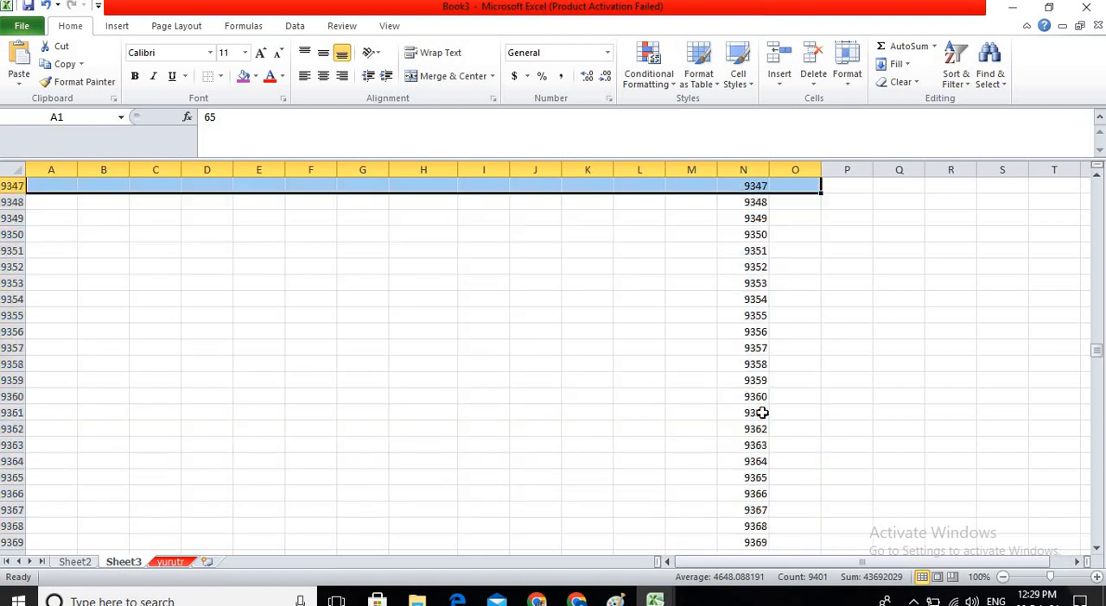
scroll(761, 413, "up", 4)
scroll(762, 413, "up", 5)
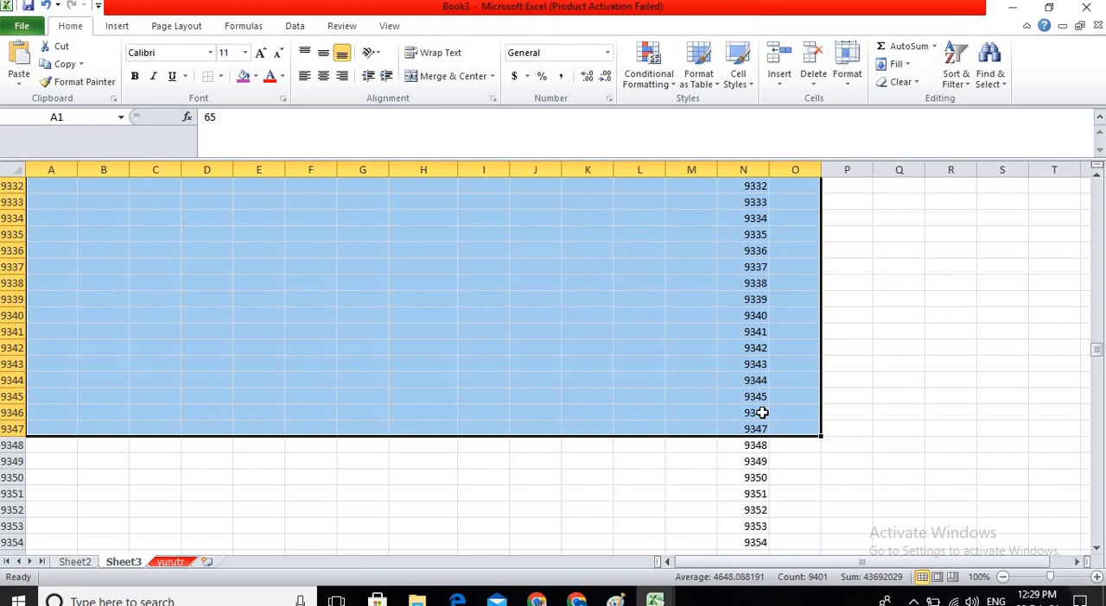
key("ctrl+shift+Down")
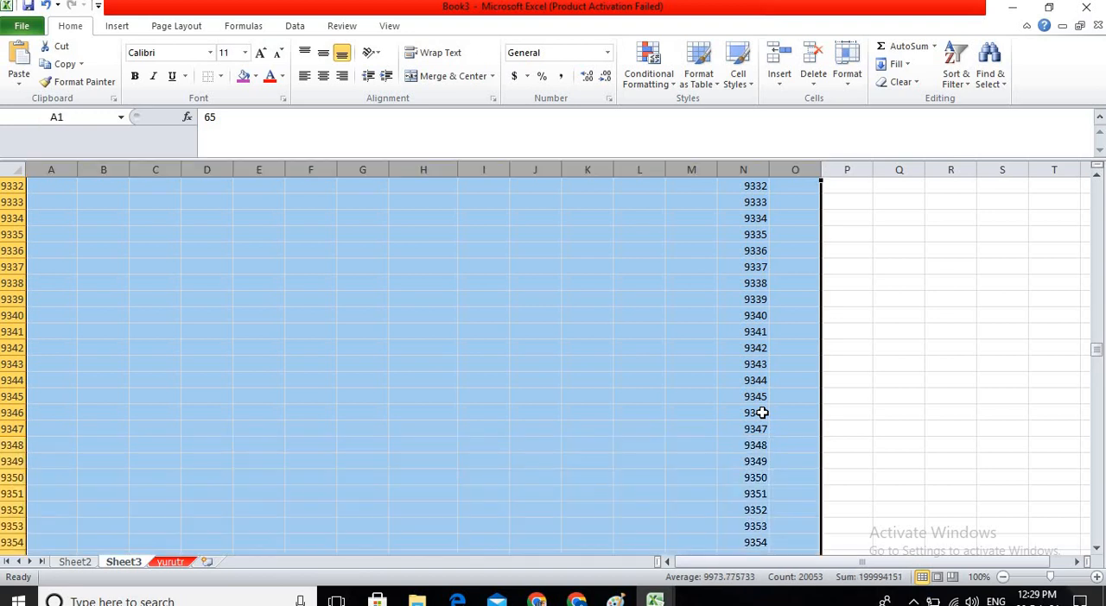
key("Delete")
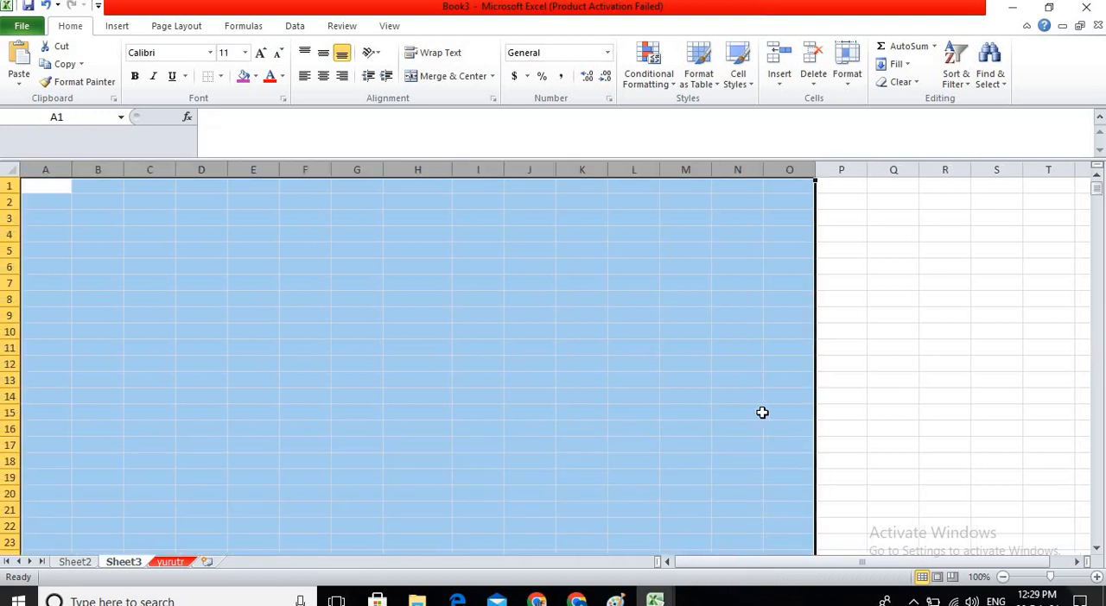
key("ctrl+Home")
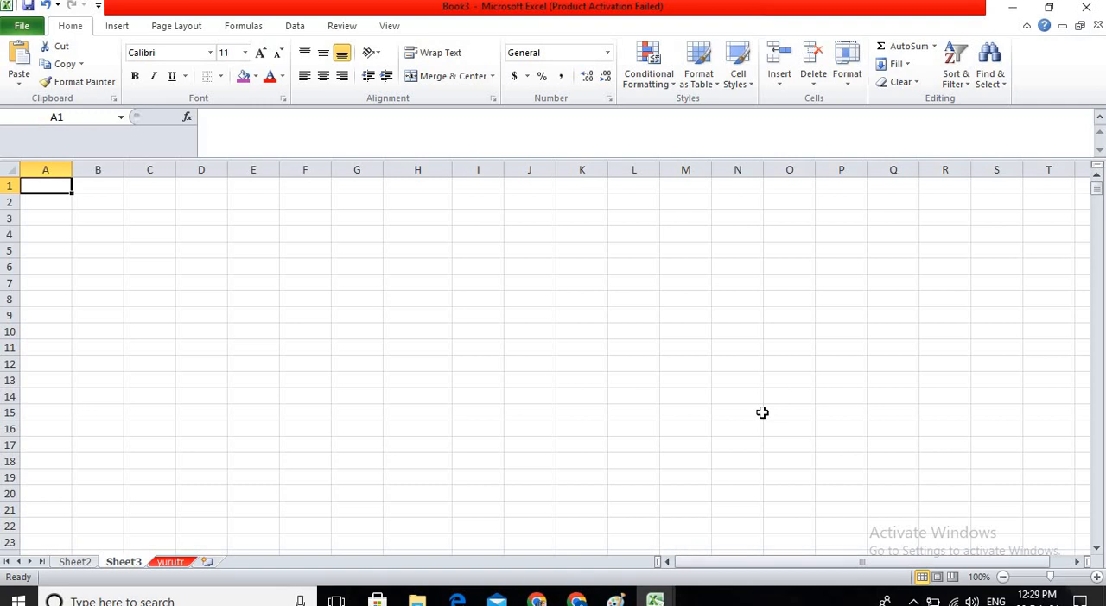